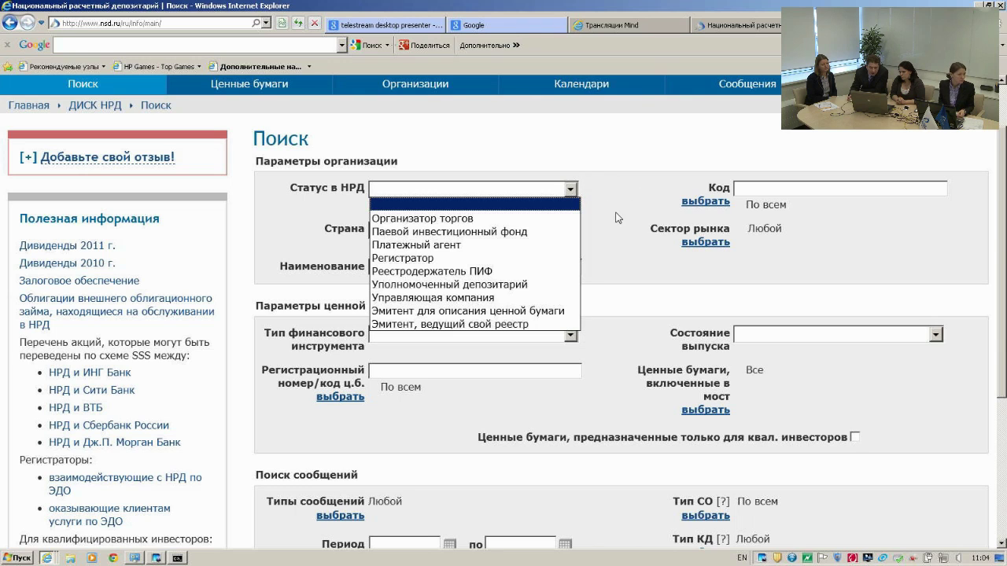
# - Look through the available НРД status and country options in the organization search parameters, leaving both empty
pyautogui.click(617, 218)
pyautogui.click(571, 231)
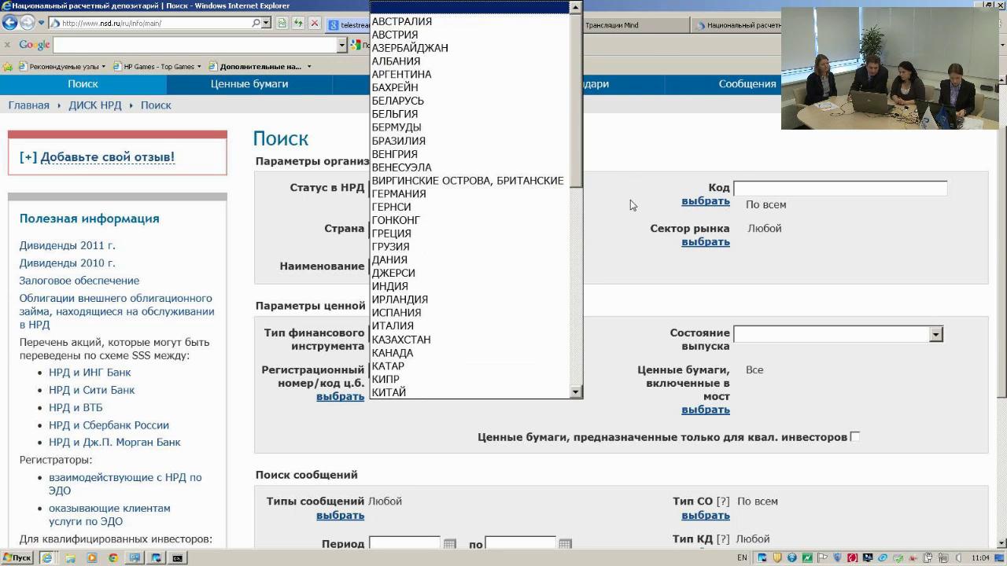
pyautogui.moveTo(579, 180); pyautogui.dragTo(616, 232)
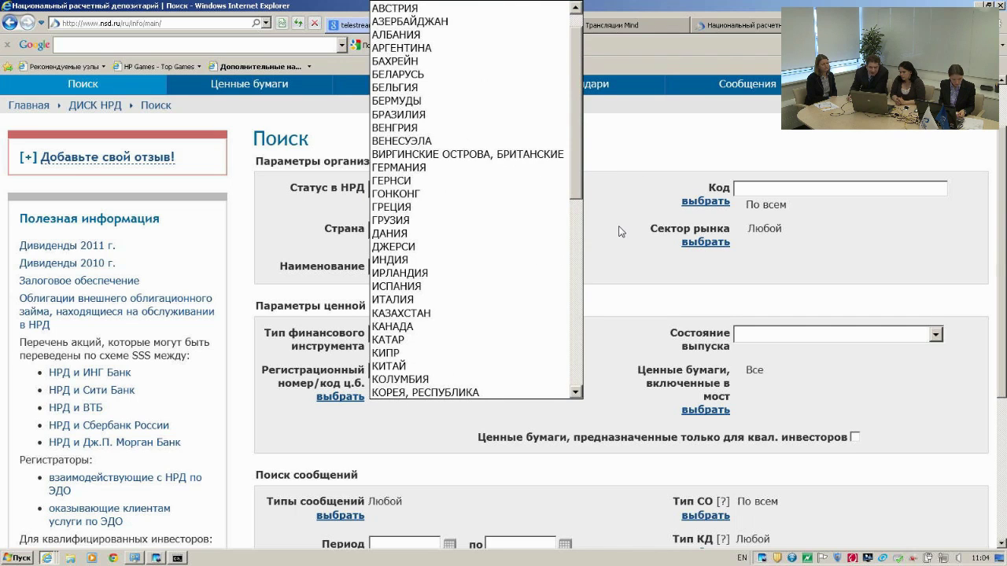
pyautogui.click(619, 232)
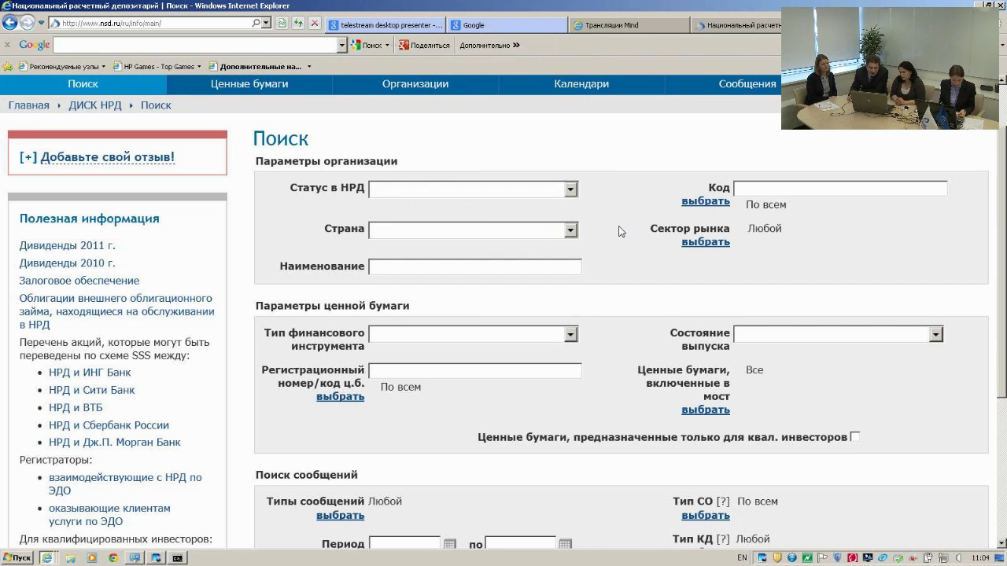
pyautogui.click(445, 270)
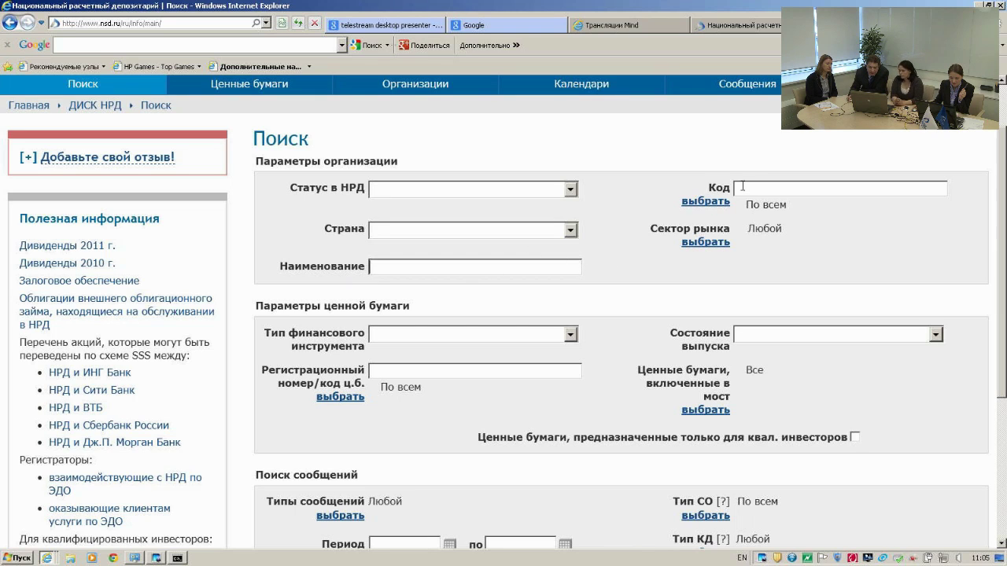
# - Review the organization code types and market sector choices, keeping "По всем" and "Любой"
pyautogui.click(716, 203)
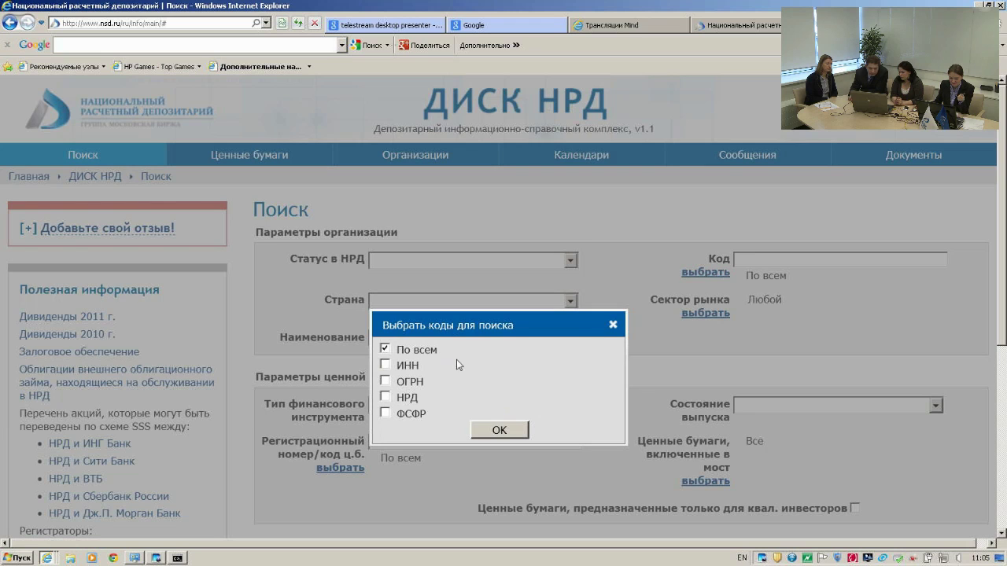
pyautogui.click(496, 432)
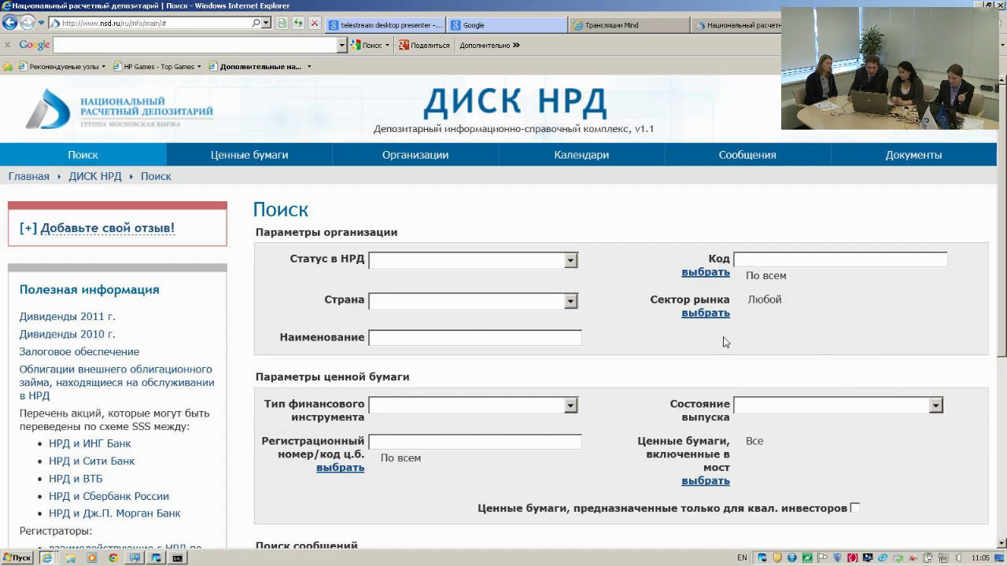
pyautogui.click(712, 315)
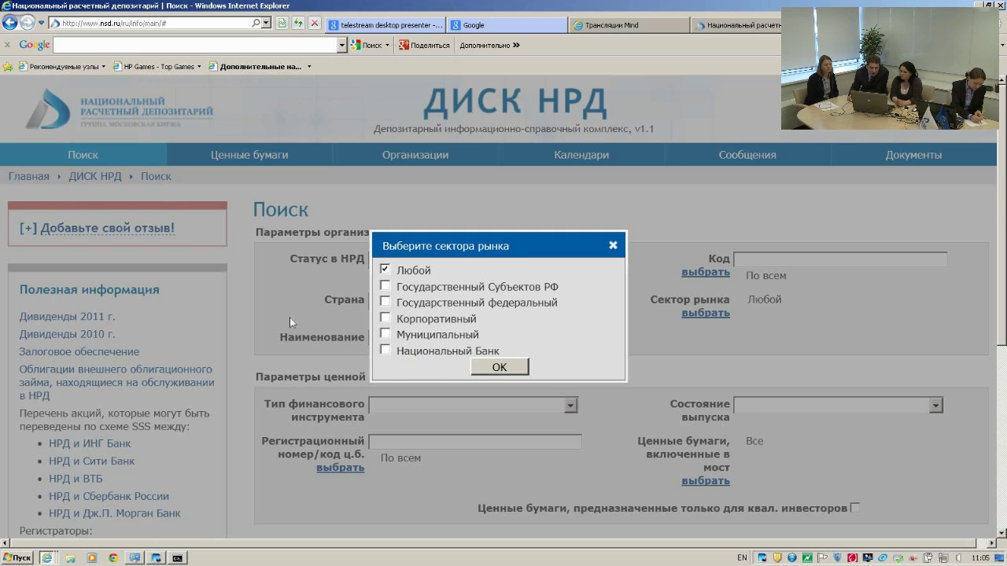
pyautogui.click(499, 367)
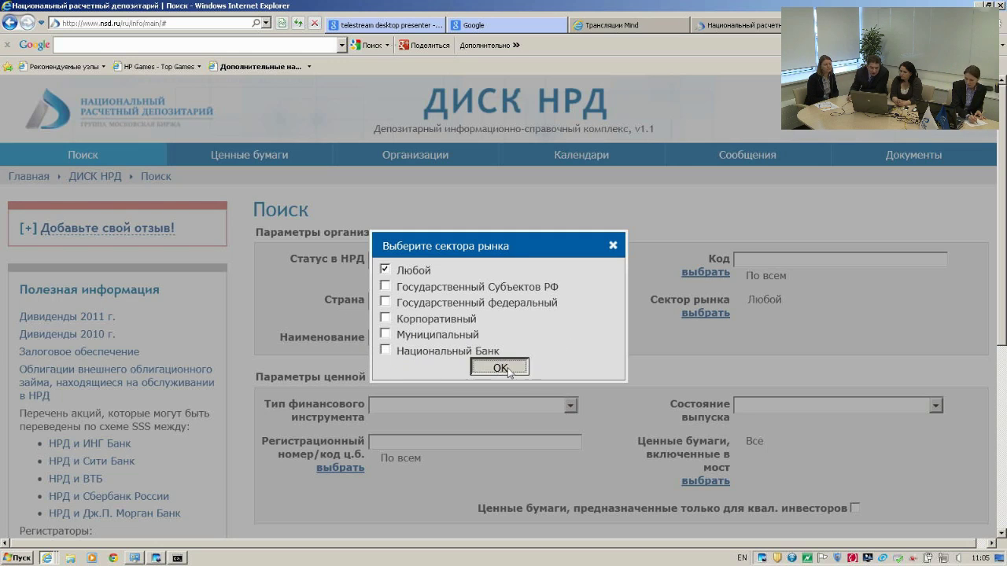
# - Examine the security parameter options for financial instrument type, issue state and identifier type without selecting any
pyautogui.scroll(-3, 613, 330)
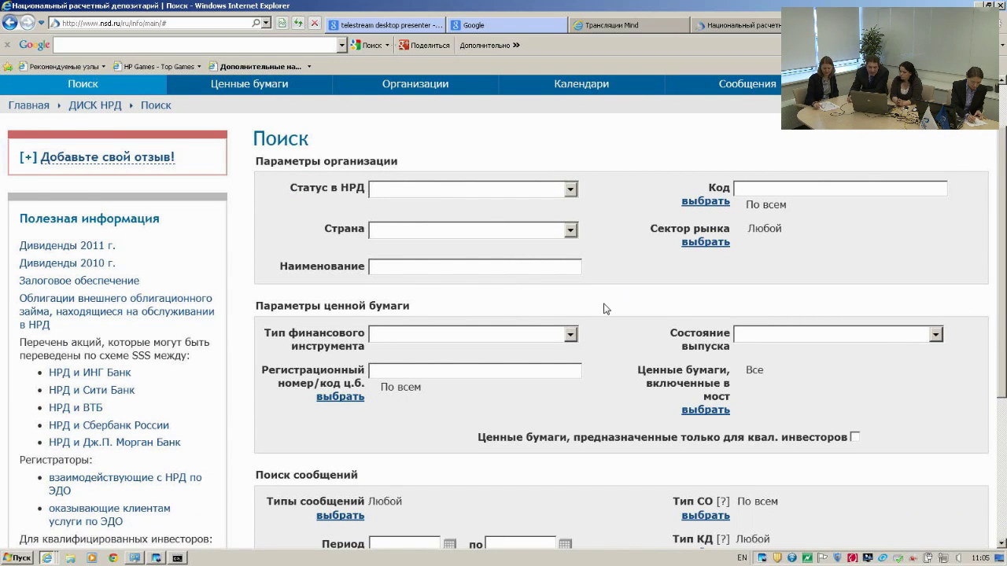
pyautogui.scroll(-2, 605, 308)
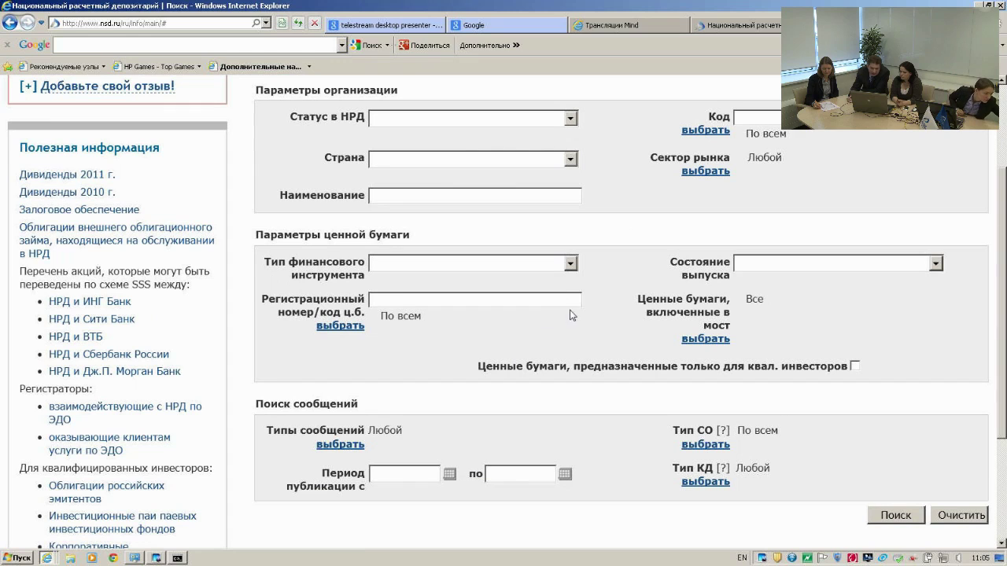
pyautogui.click(570, 263)
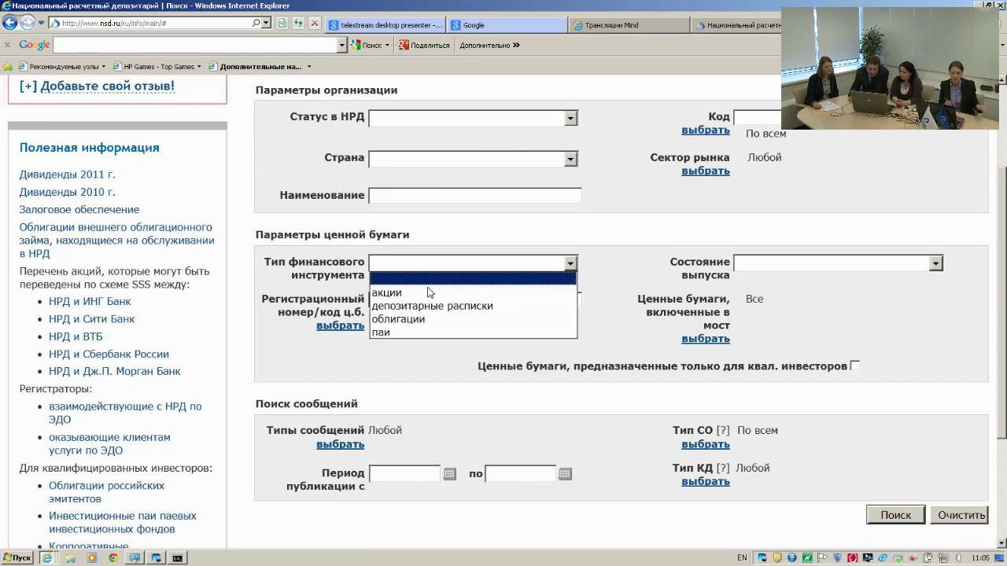
pyautogui.press('Down')
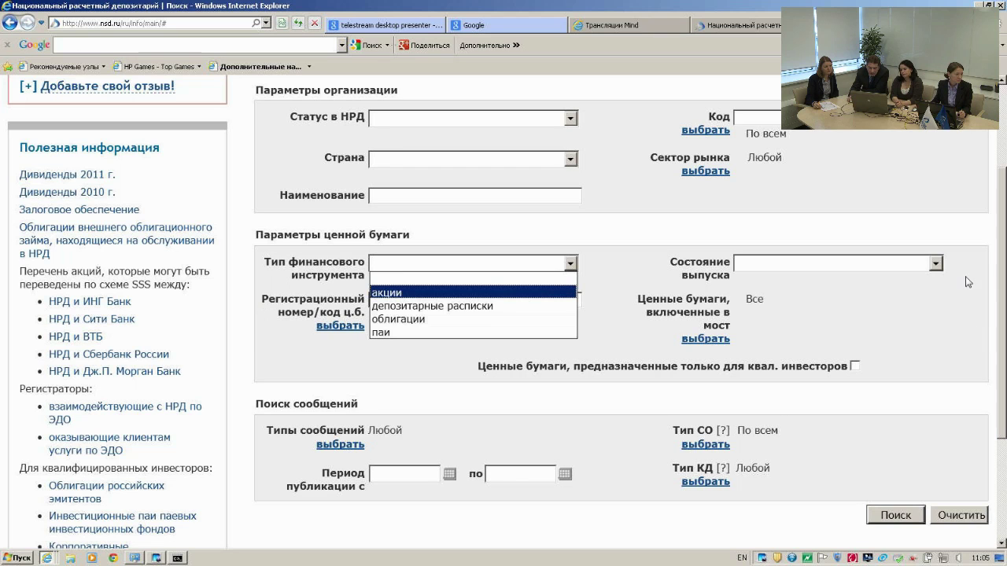
pyautogui.click(936, 263)
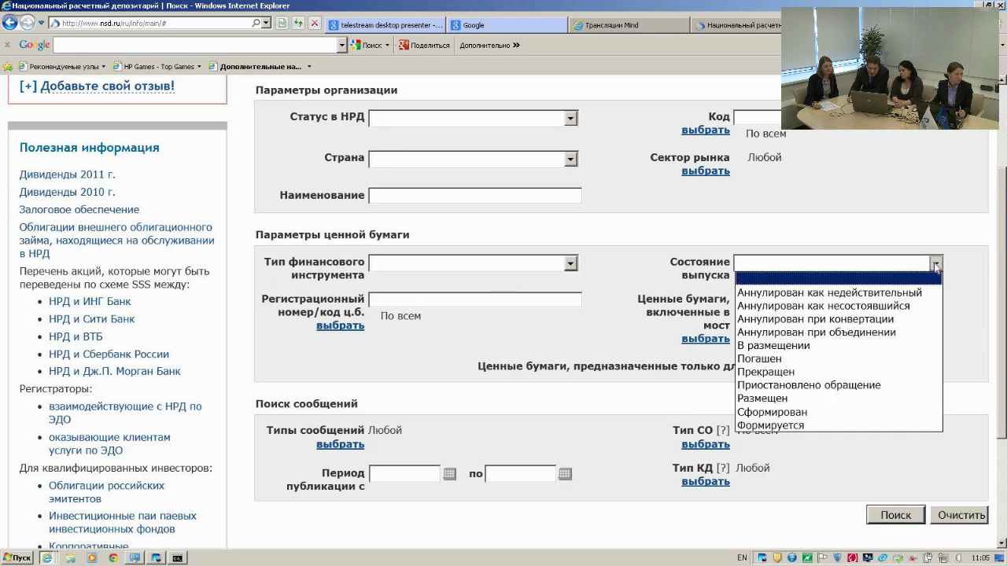
pyautogui.click(976, 267)
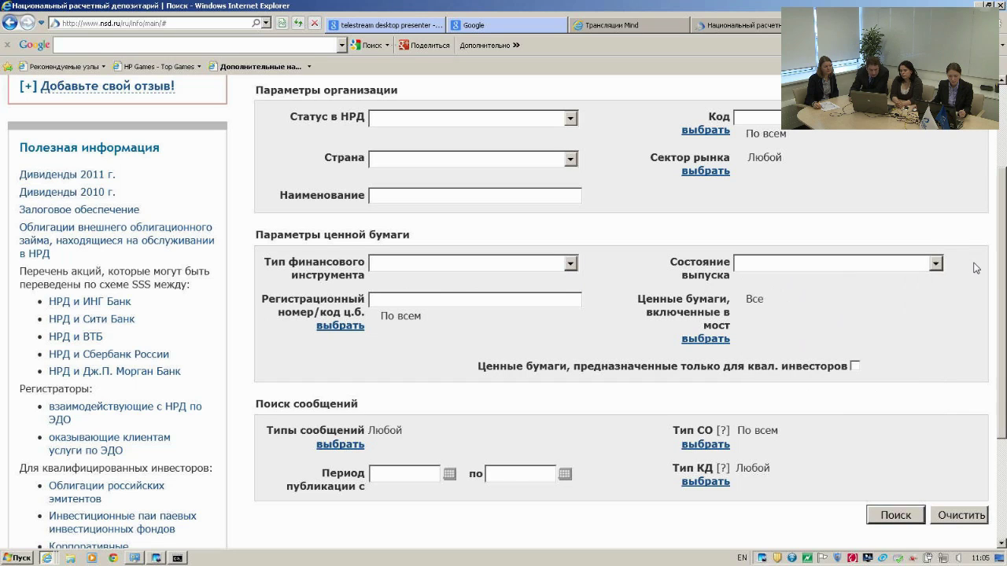
pyautogui.click(350, 326)
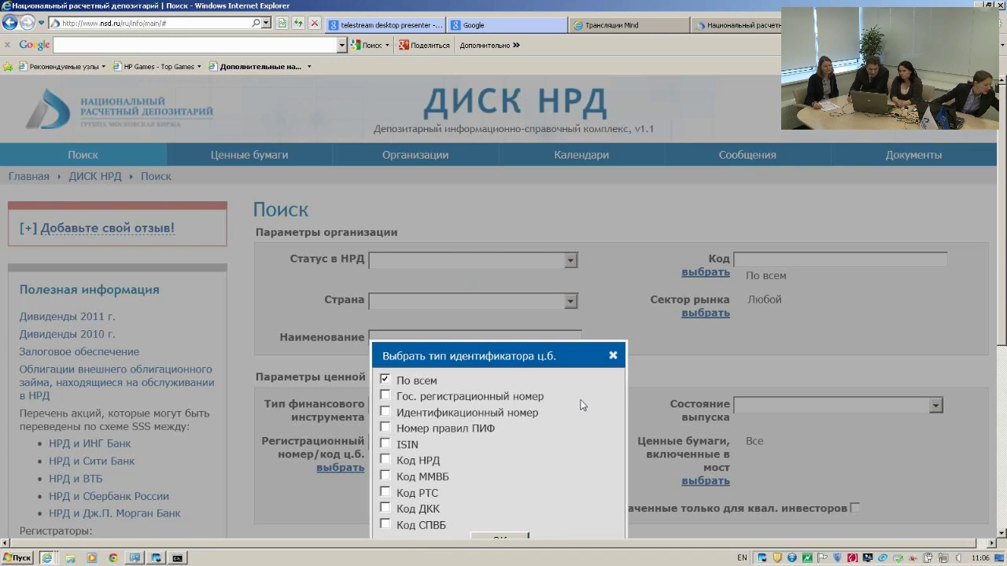
pyautogui.click(613, 358)
# - Search for securities included in the bridge "Мост НРД – Дж.П. Морган Банк" and view the results
pyautogui.scroll(-1, 838, 450)
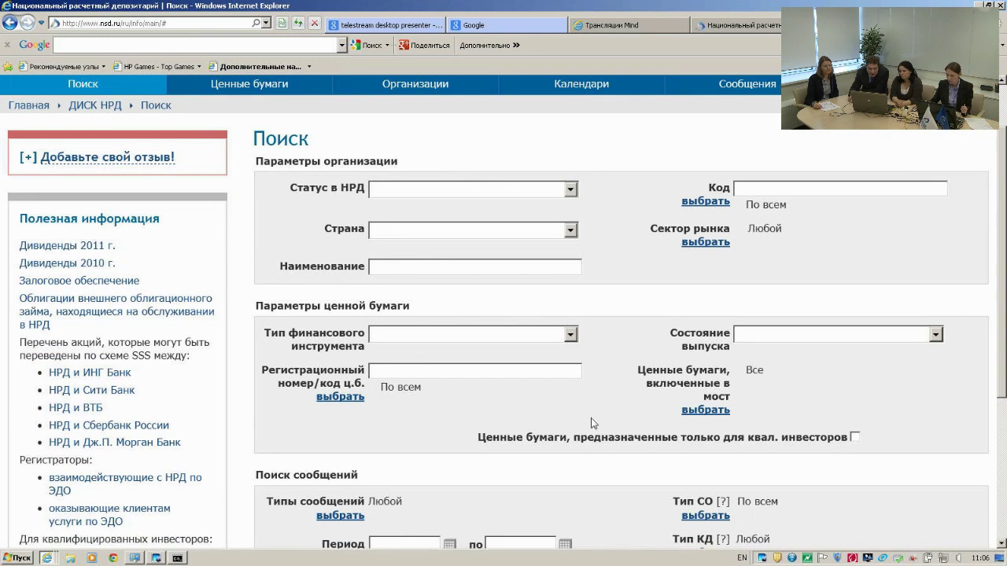
pyautogui.click(703, 412)
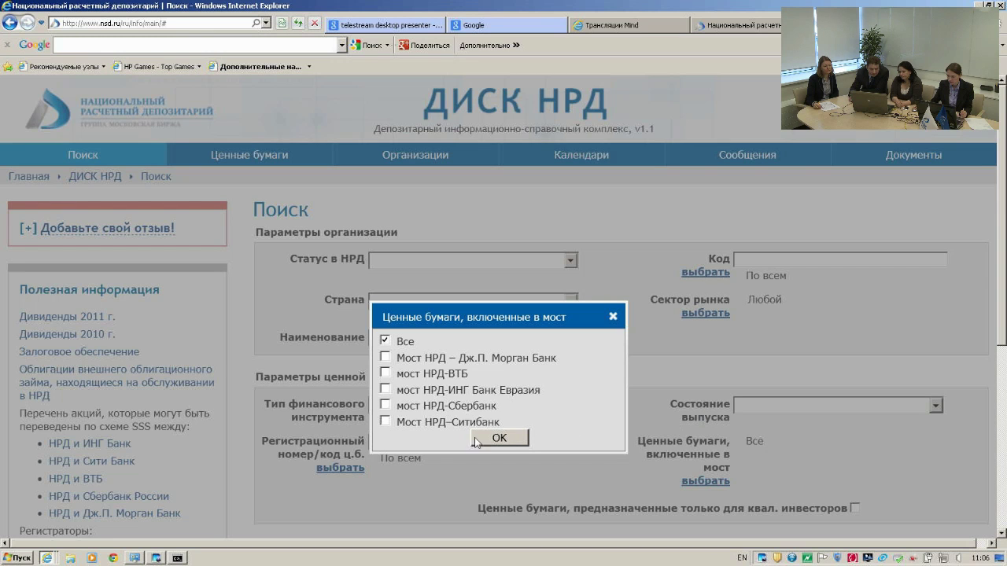
pyautogui.click(448, 358)
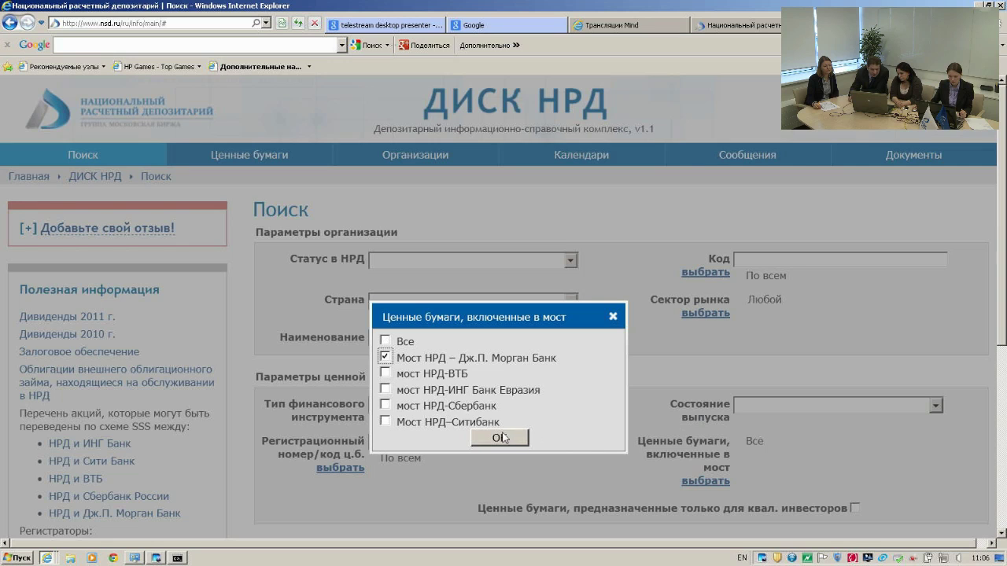
pyautogui.click(511, 437)
pyautogui.scroll(-4, 576, 410)
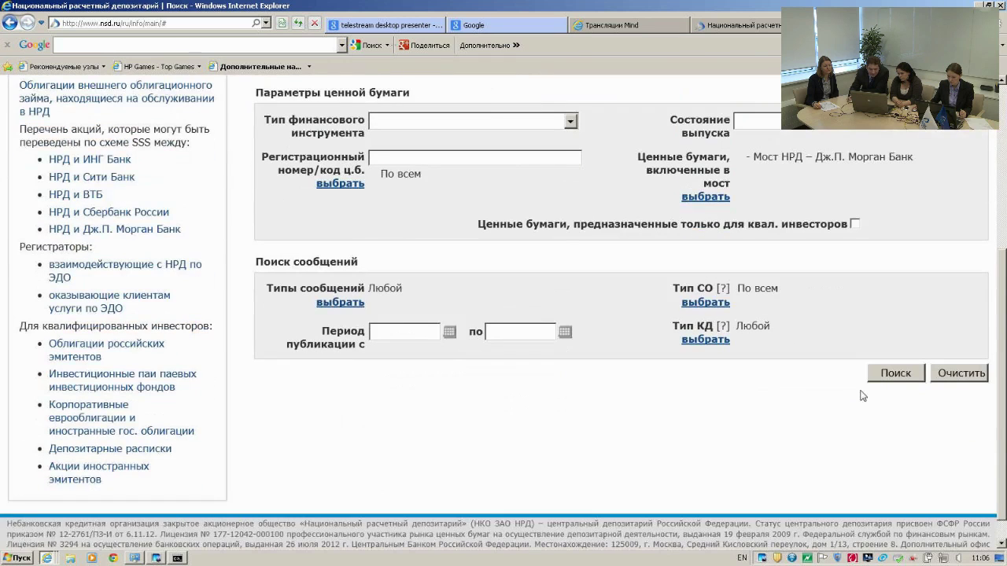
pyautogui.click(889, 374)
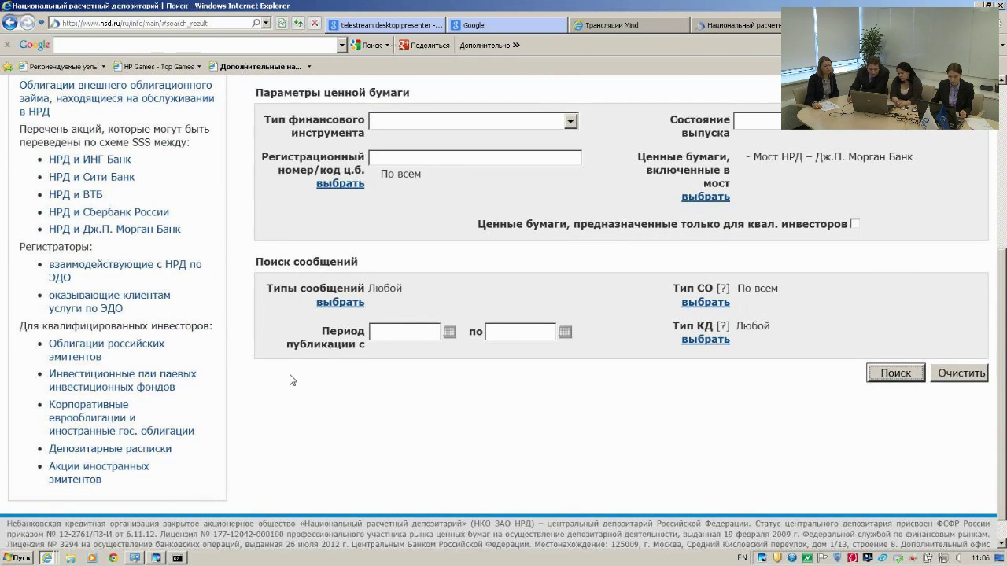
pyautogui.scroll(3, 409, 364)
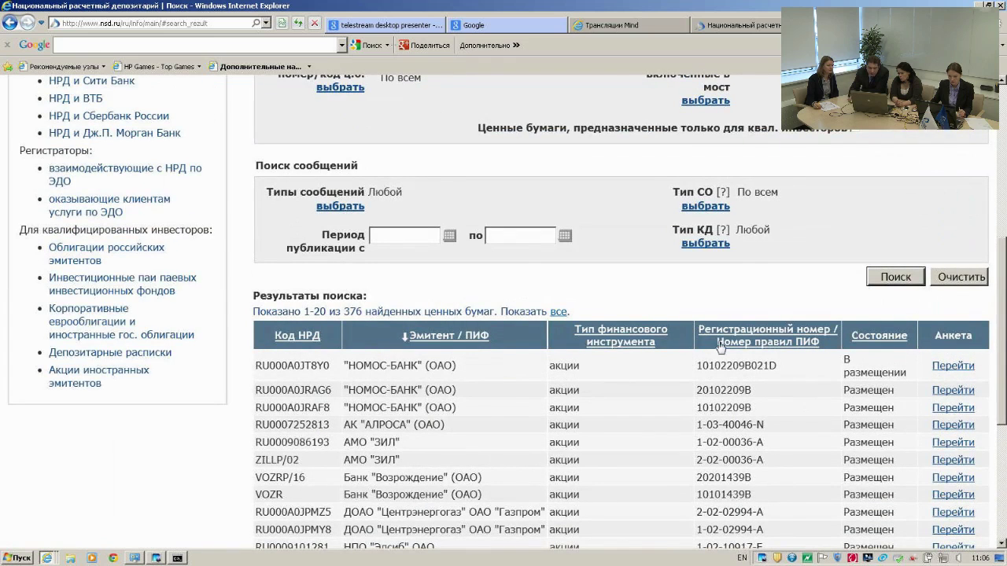
# - Set the filter for securities included in a bridge to "Мост НРД–Ситибанк"
pyautogui.scroll(1, 735, 224)
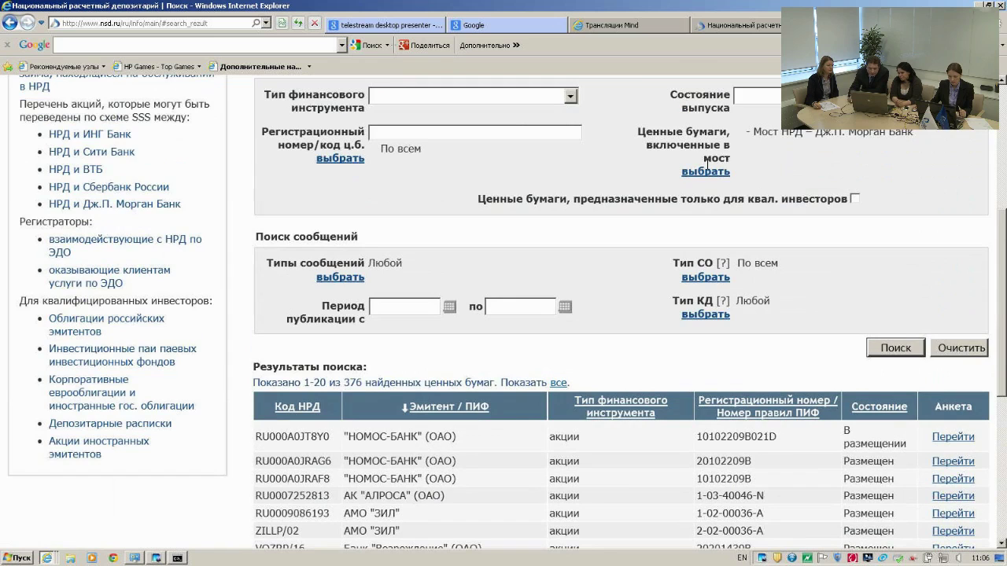
pyautogui.click(706, 170)
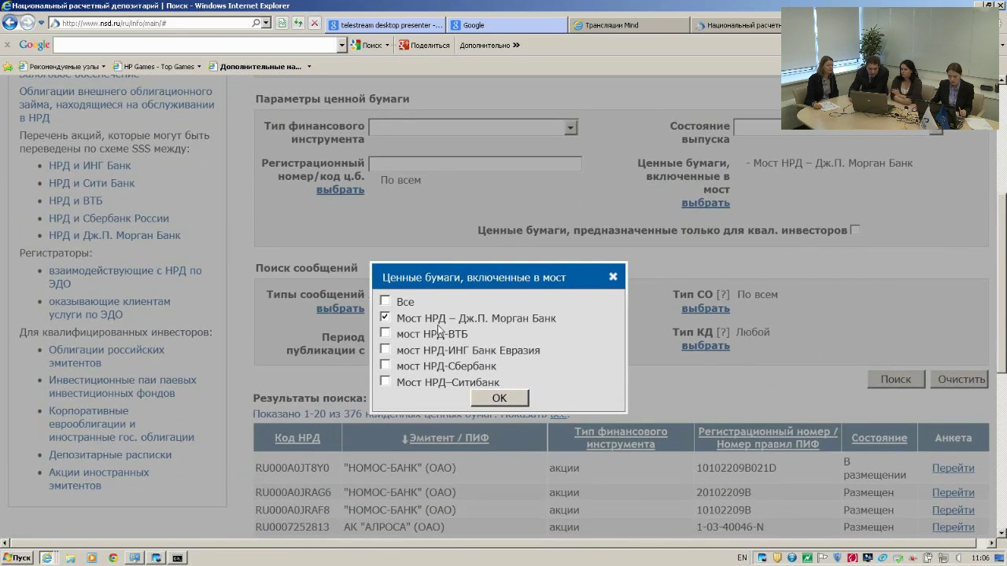
pyautogui.click(456, 383)
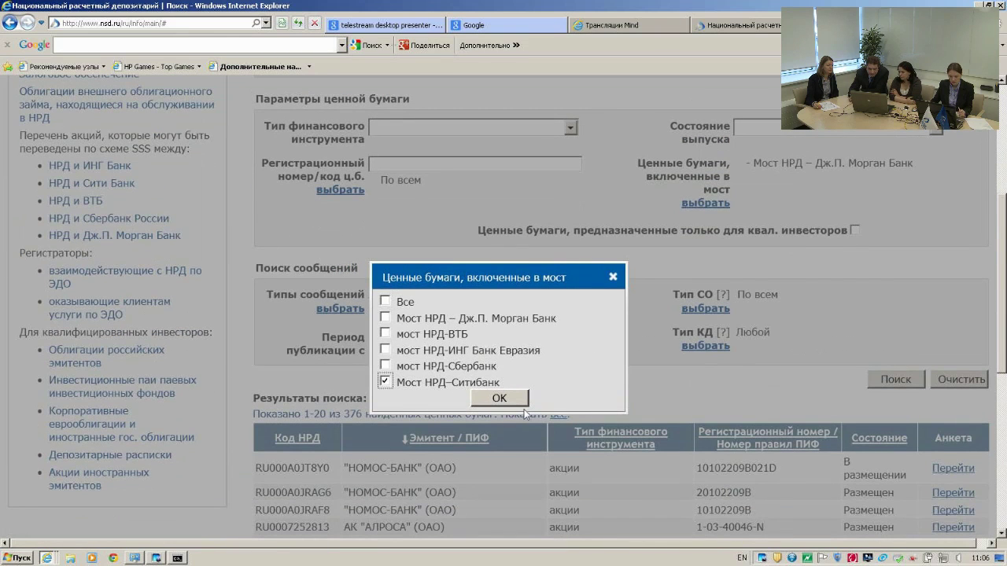
pyautogui.press('Return')
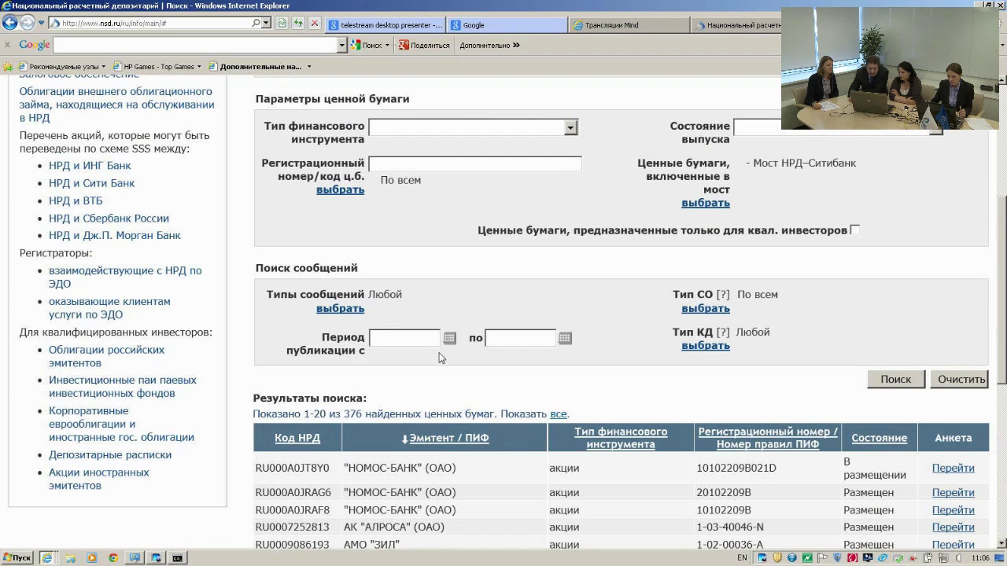
# - Limit the message types to "О прекращении обслуживания" and run the search
pyautogui.click(323, 309)
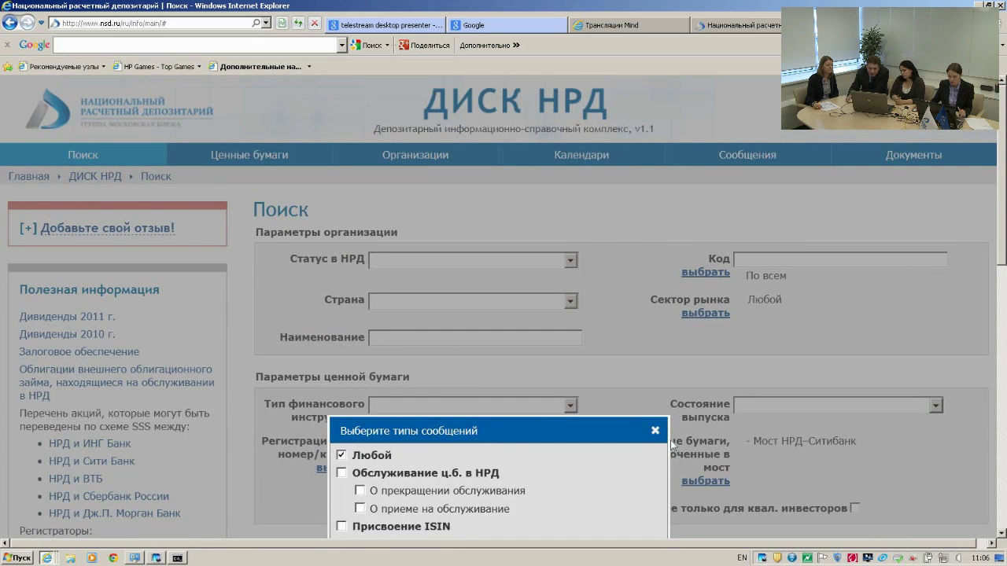
pyautogui.scroll(-2, 935, 480)
pyautogui.scroll(-3, 935, 480)
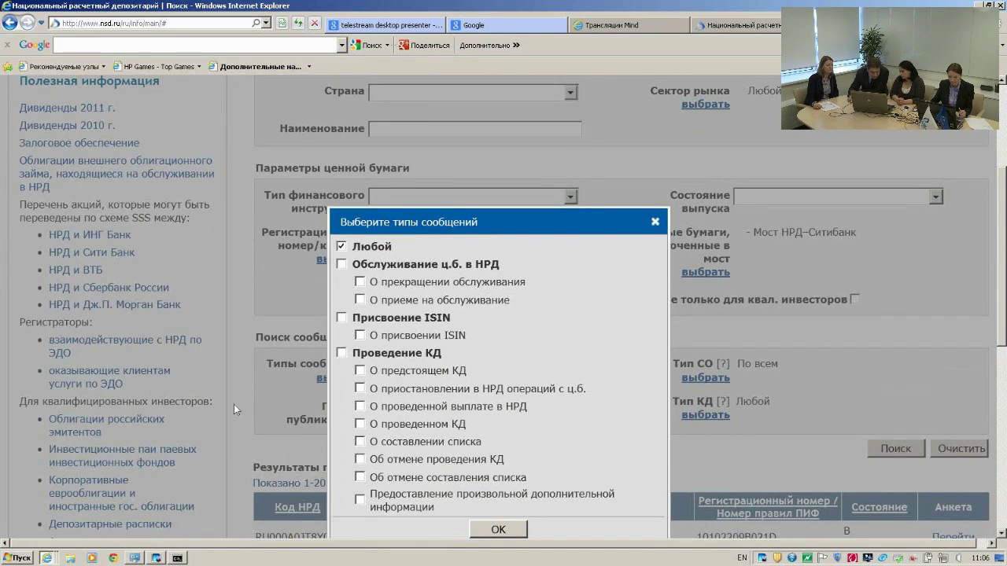
pyautogui.click(360, 281)
pyautogui.click(481, 529)
pyautogui.click(895, 448)
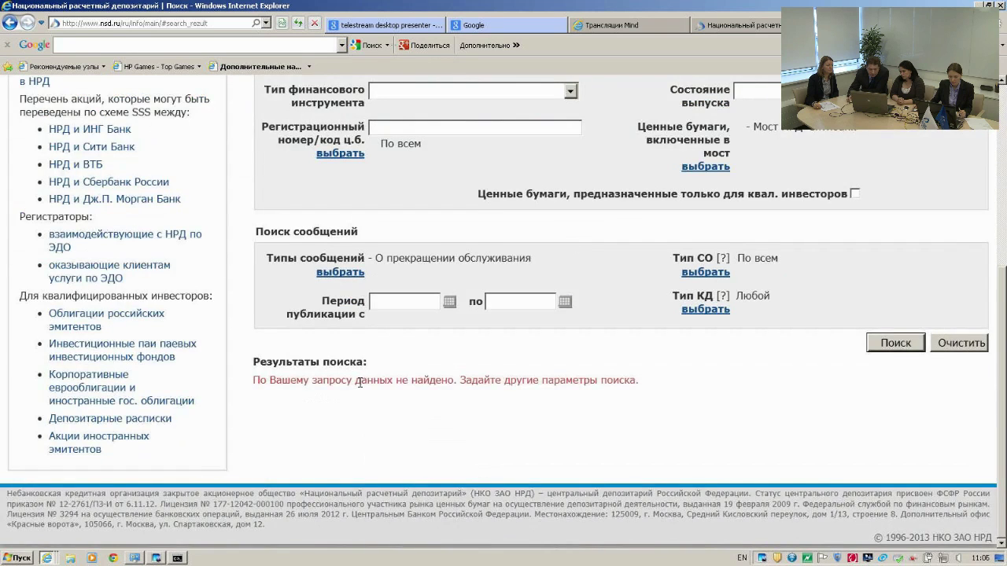
# - Set the message publication period from 01.04.2012 to 07.02.2013
pyautogui.scroll(1, 359, 383)
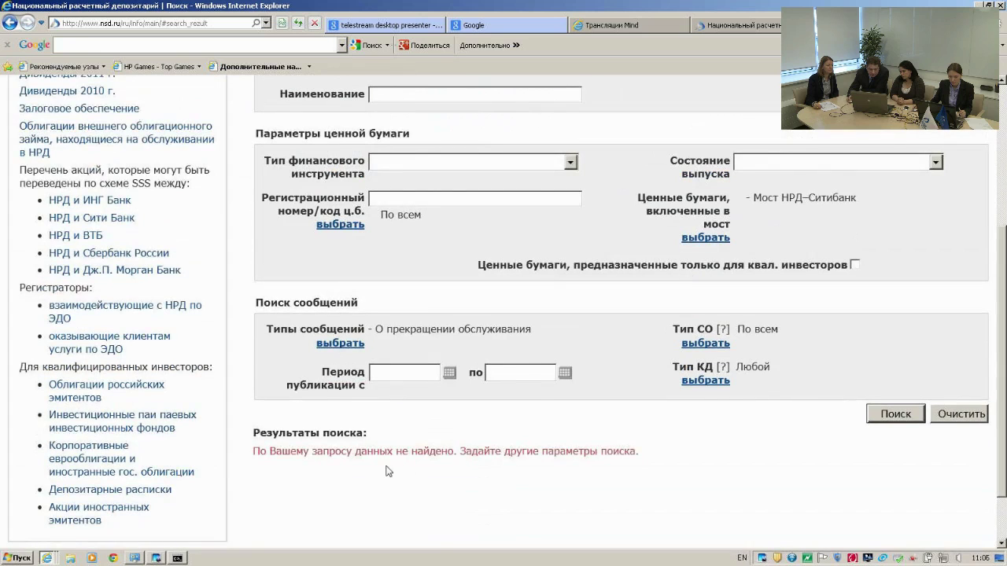
pyautogui.click(449, 372)
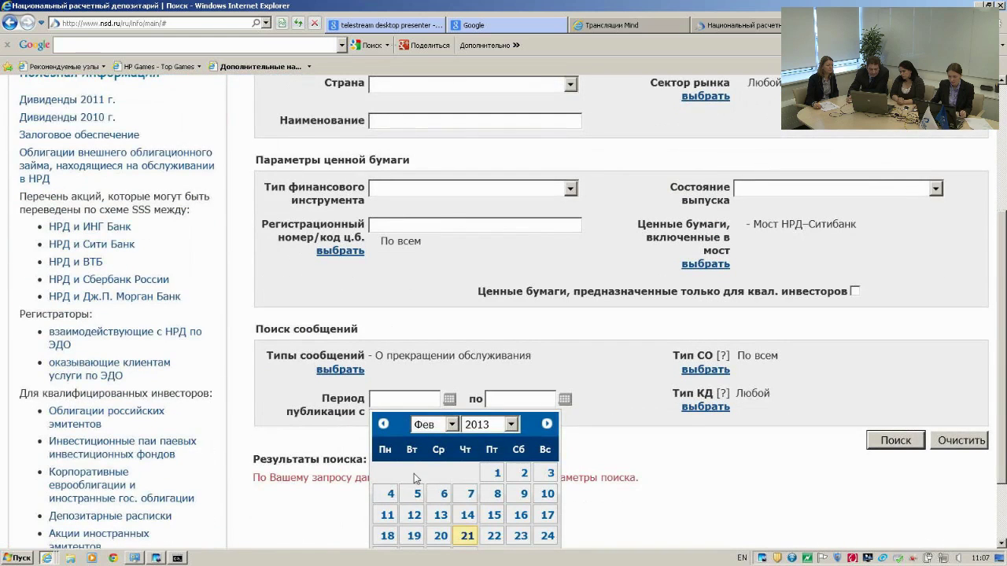
pyautogui.click(452, 425)
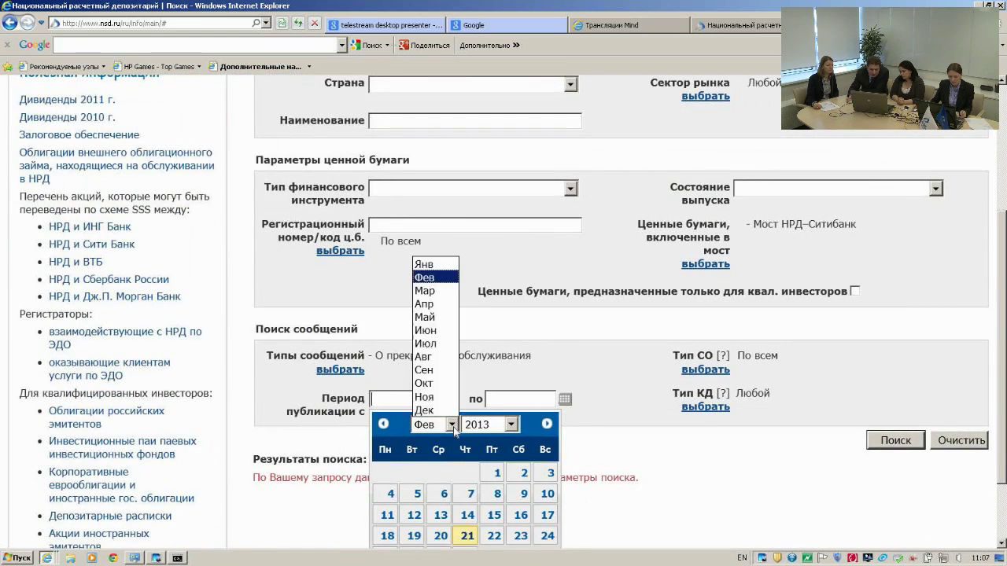
pyautogui.click(435, 306)
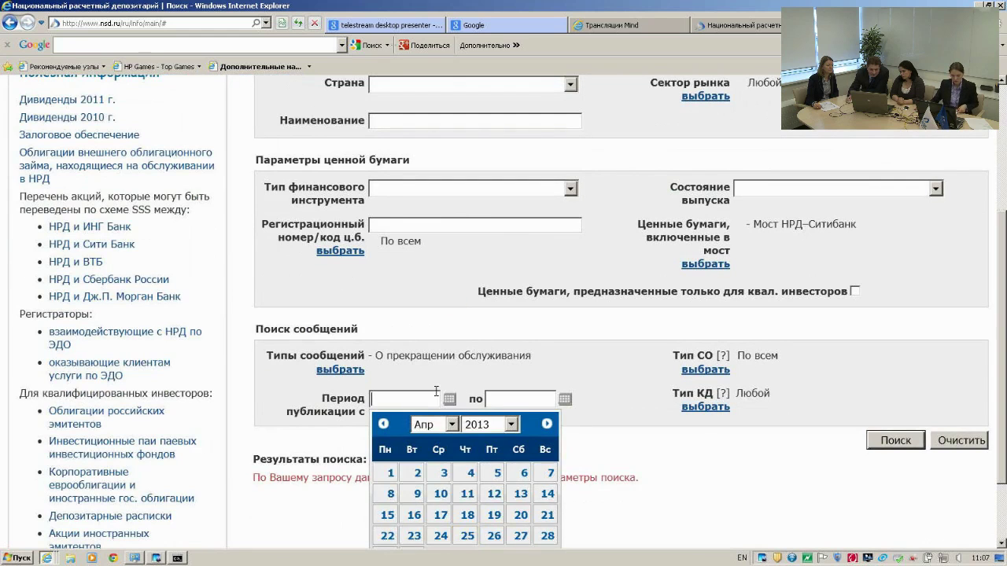
pyautogui.click(510, 425)
pyautogui.click(488, 384)
pyautogui.click(549, 473)
pyautogui.click(892, 440)
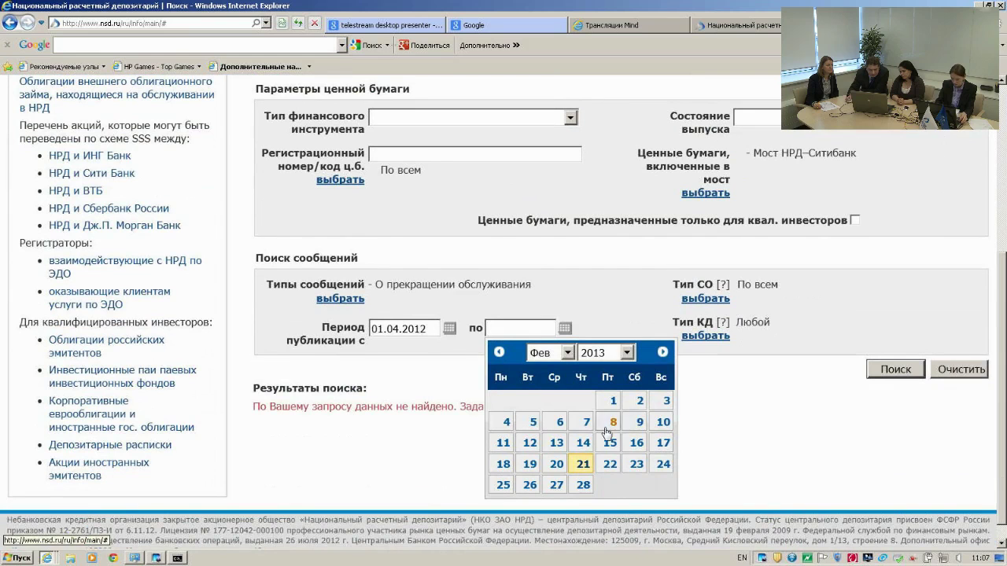
pyautogui.click(582, 425)
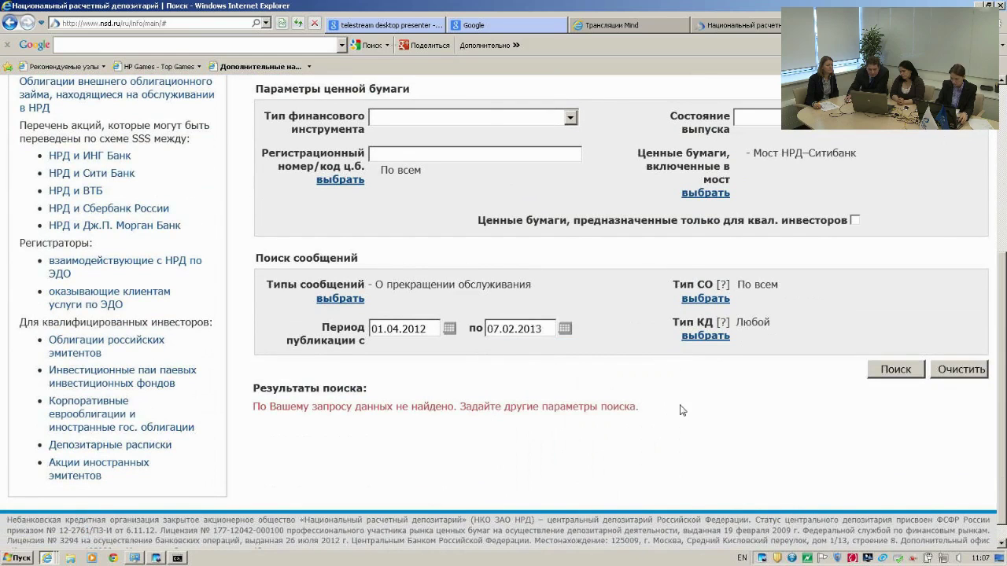
pyautogui.scroll(3, 681, 410)
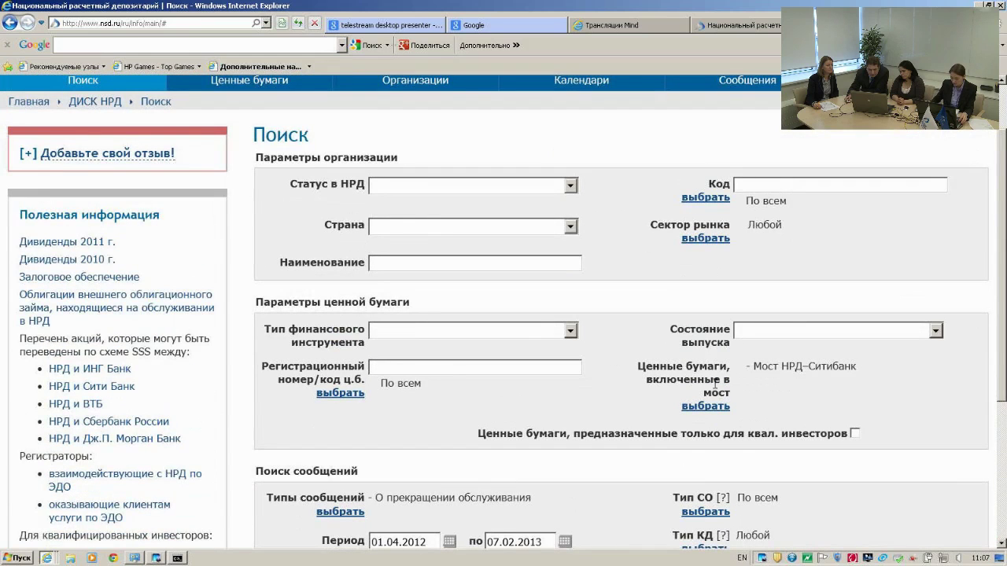
# - Reset the filter for securities included in a bridge to all, run the message search and look through the results
pyautogui.click(706, 407)
pyautogui.click(386, 346)
pyautogui.click(500, 441)
pyautogui.scroll(-4, 551, 424)
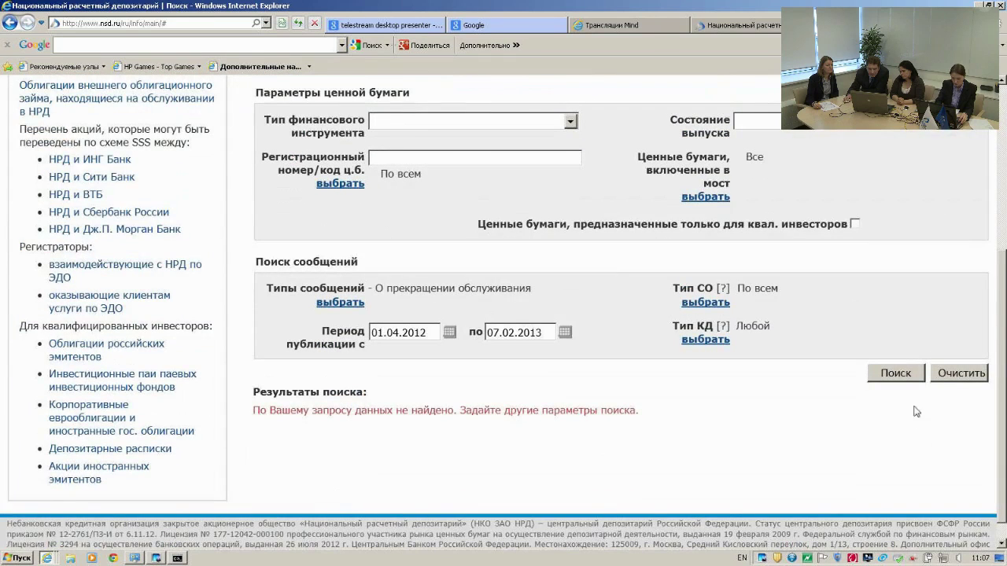
pyautogui.click(904, 374)
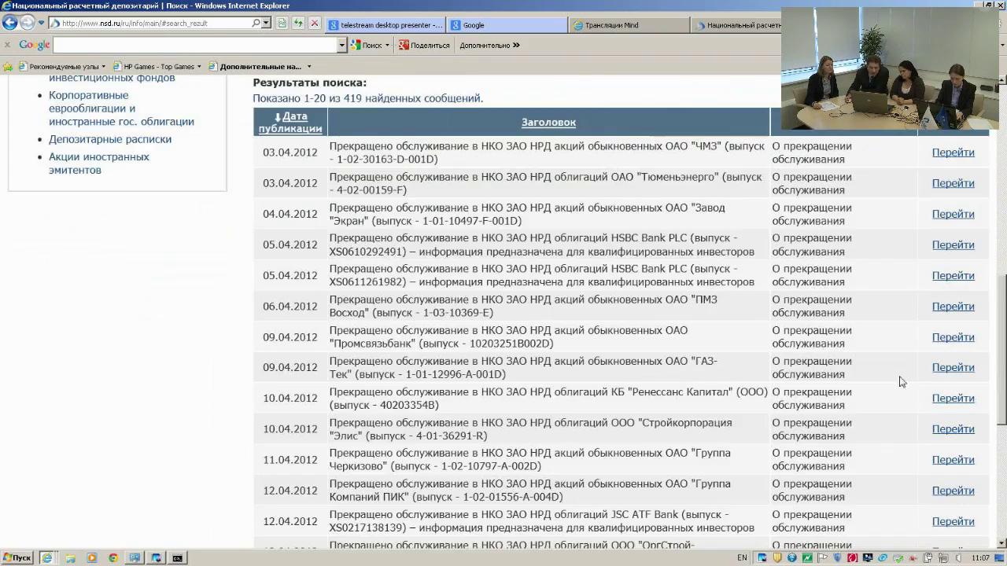
pyautogui.scroll(-3, 503, 315)
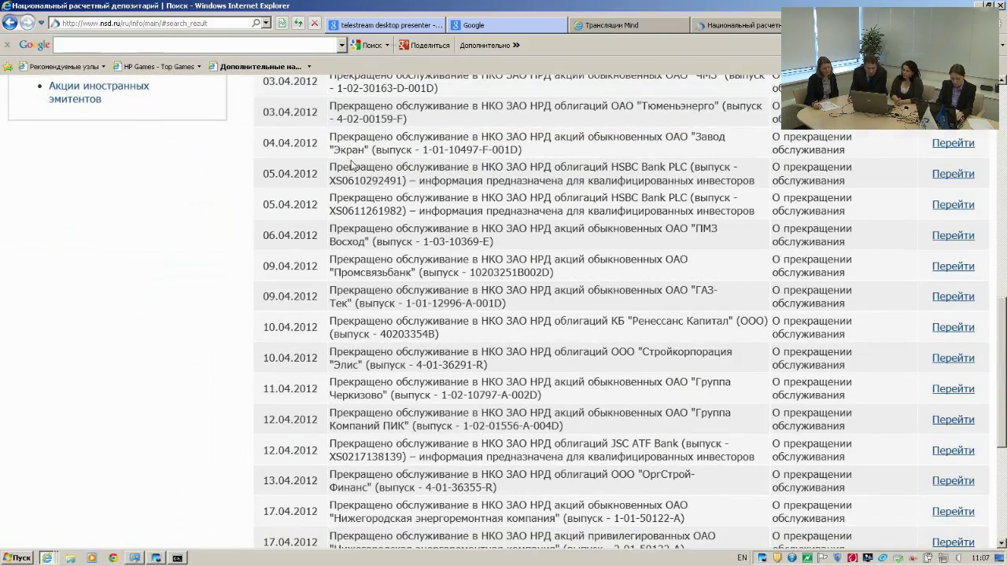
pyautogui.scroll(2, 351, 161)
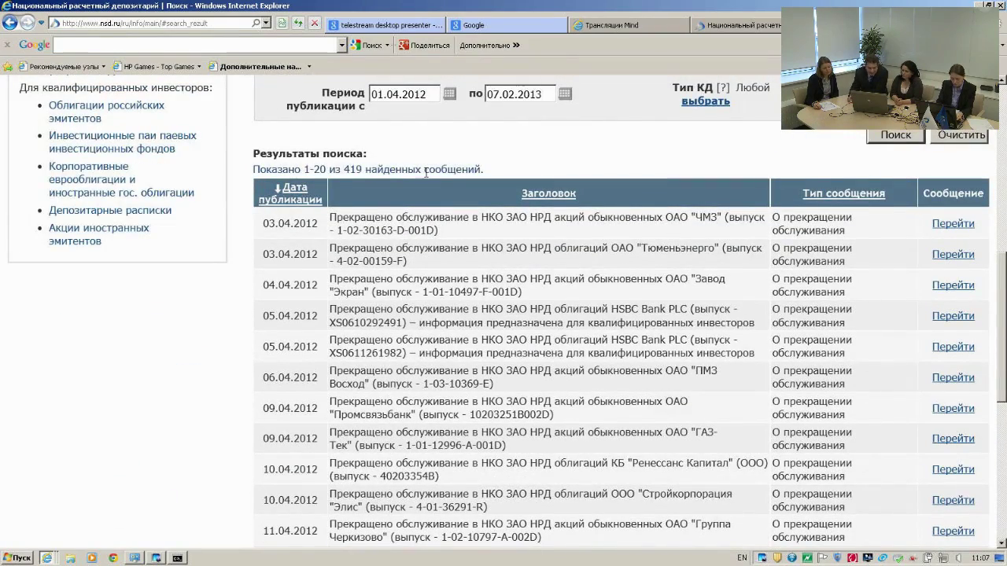
pyautogui.scroll(-2, 426, 171)
pyautogui.scroll(2, 546, 187)
pyautogui.scroll(2, 548, 191)
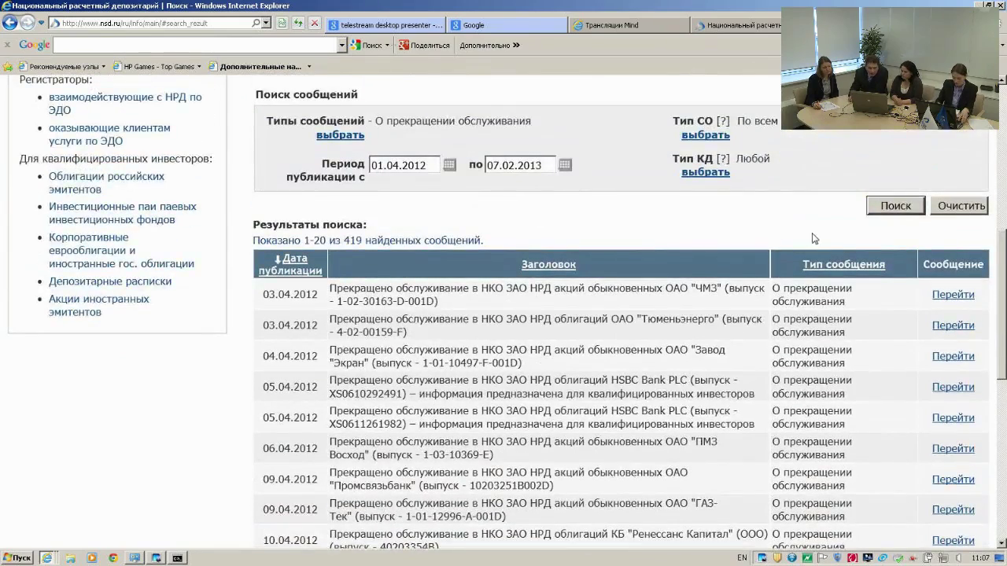
pyautogui.scroll(2, 367, 202)
pyautogui.click(343, 205)
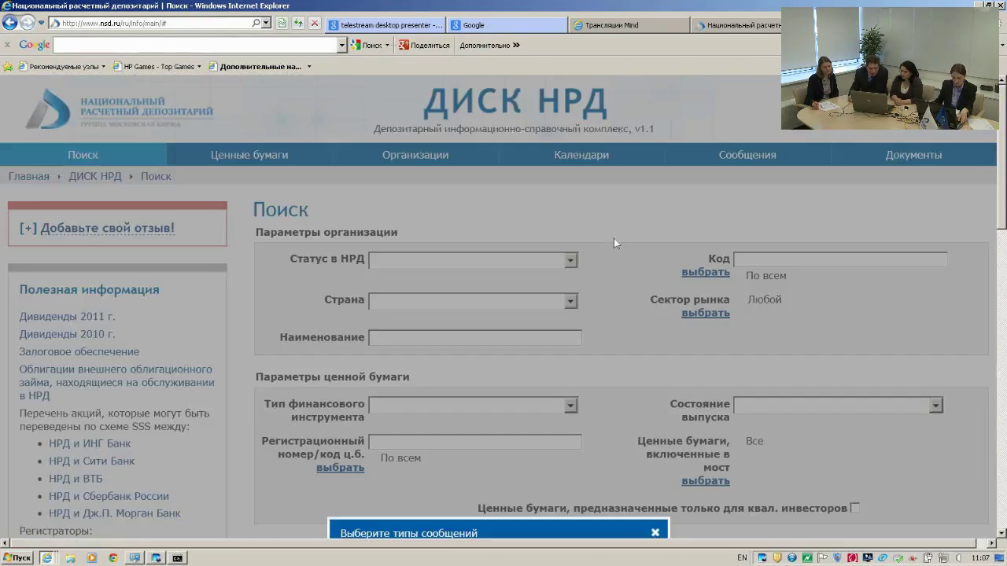
pyautogui.scroll(-4, 614, 412)
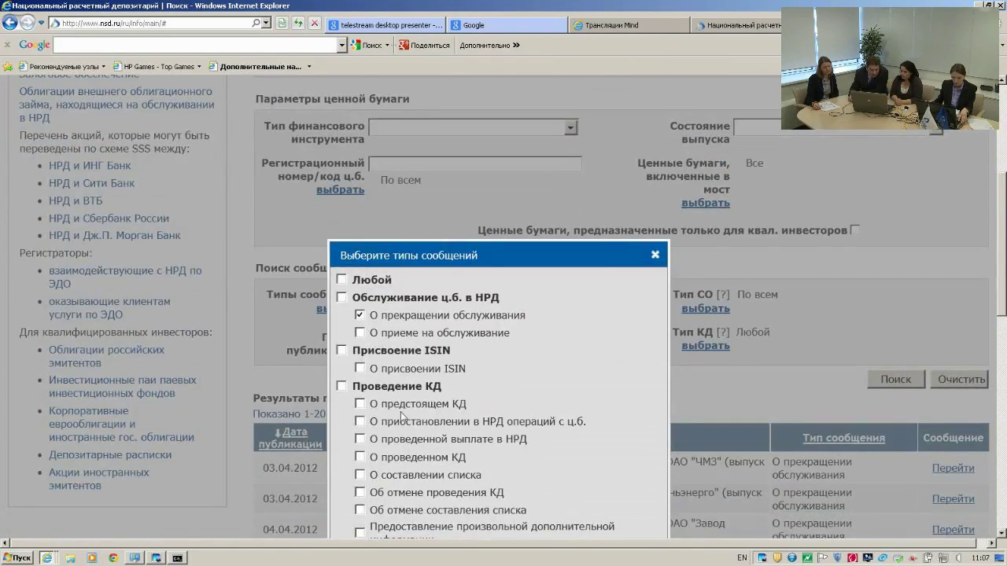
pyautogui.scroll(-2, 401, 417)
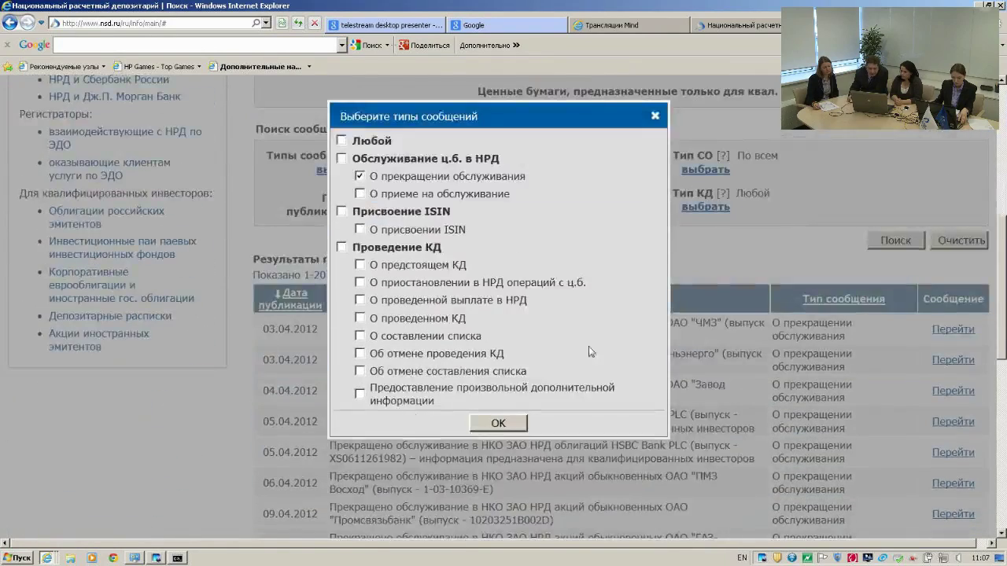
pyautogui.click(661, 115)
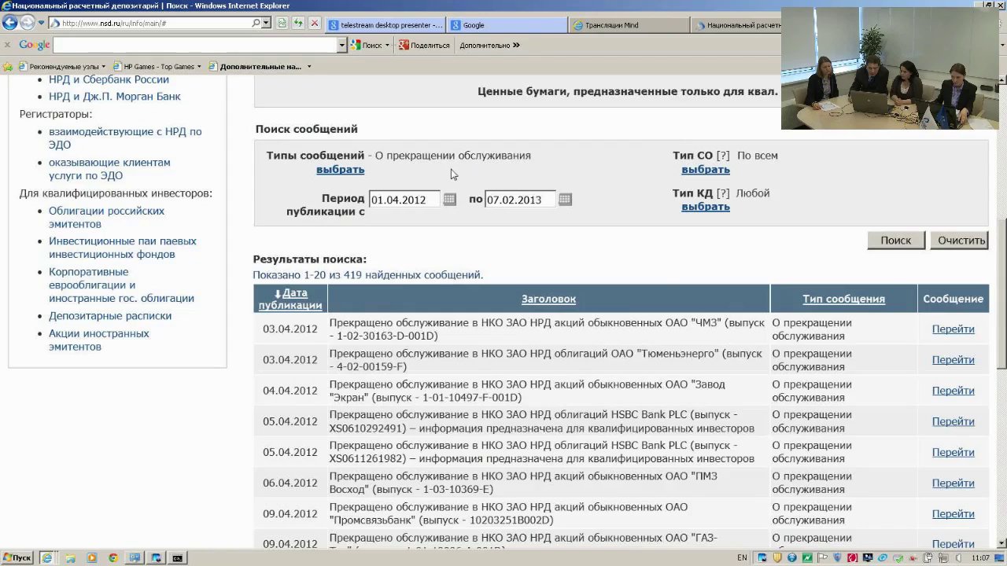
# - Set the message types filter to "Любой"
pyautogui.click(340, 169)
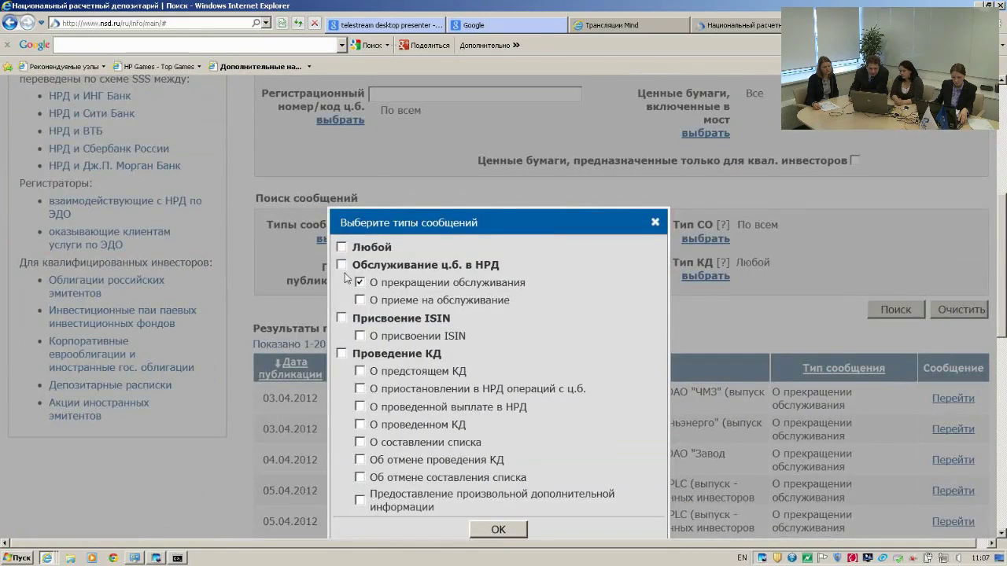
pyautogui.click(341, 248)
pyautogui.click(498, 529)
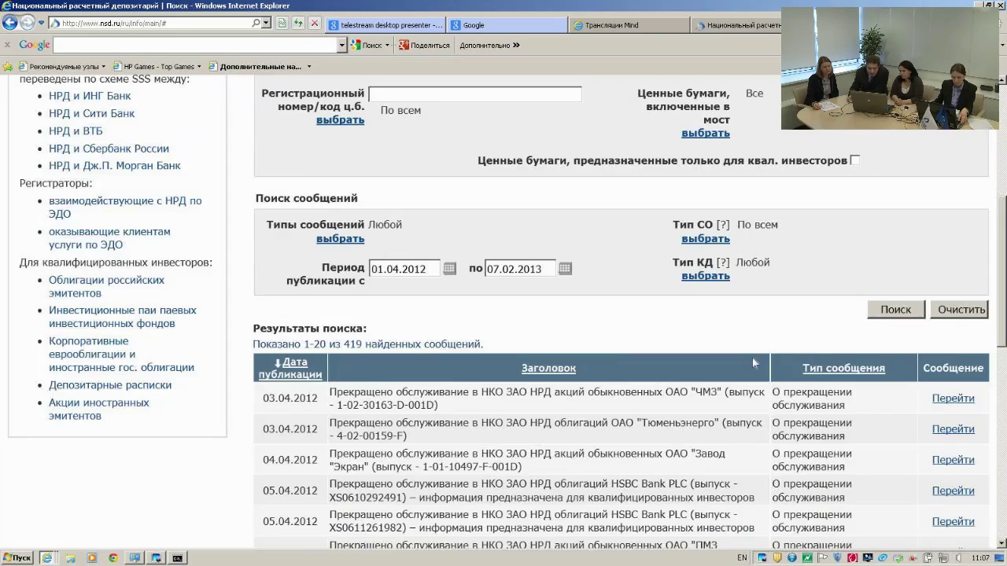
# - Examine the corporate action types (Тип КД) listed under "Выкуп/ Рыночные предложения", "Дивиденды" and "Изменения по фин. инстр"
pyautogui.scroll(3, 752, 357)
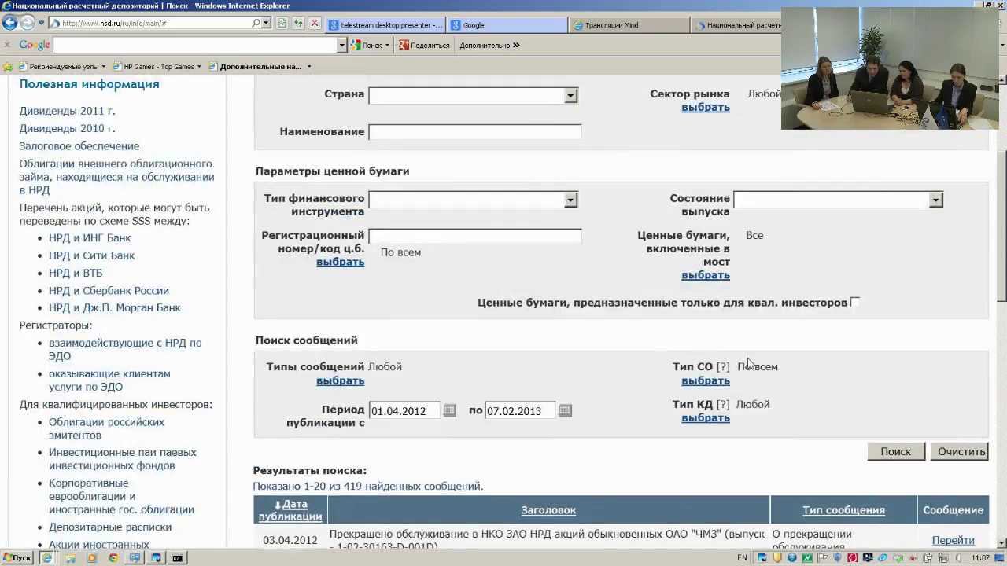
pyautogui.click(704, 419)
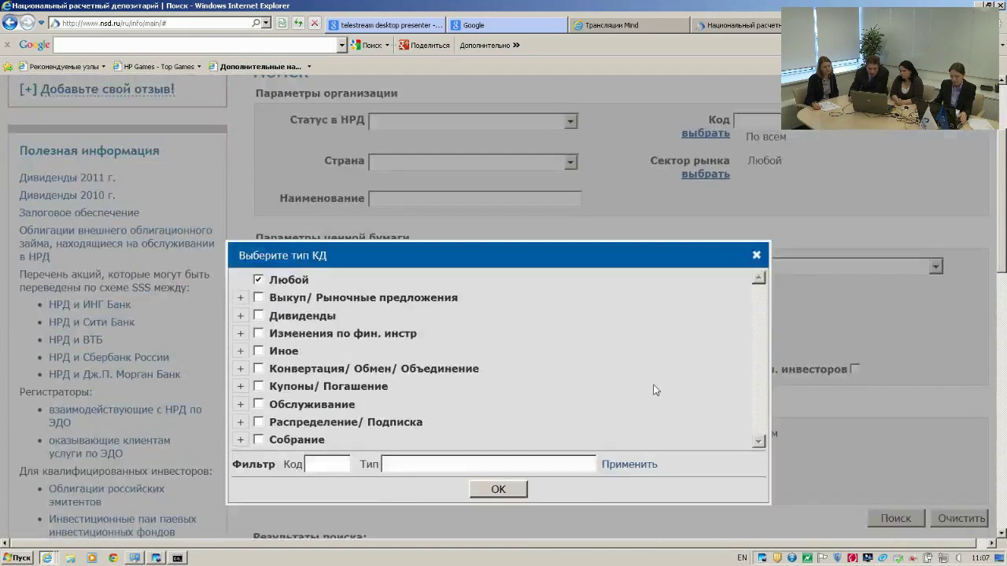
pyautogui.click(241, 302)
pyautogui.scroll(-1, 245, 338)
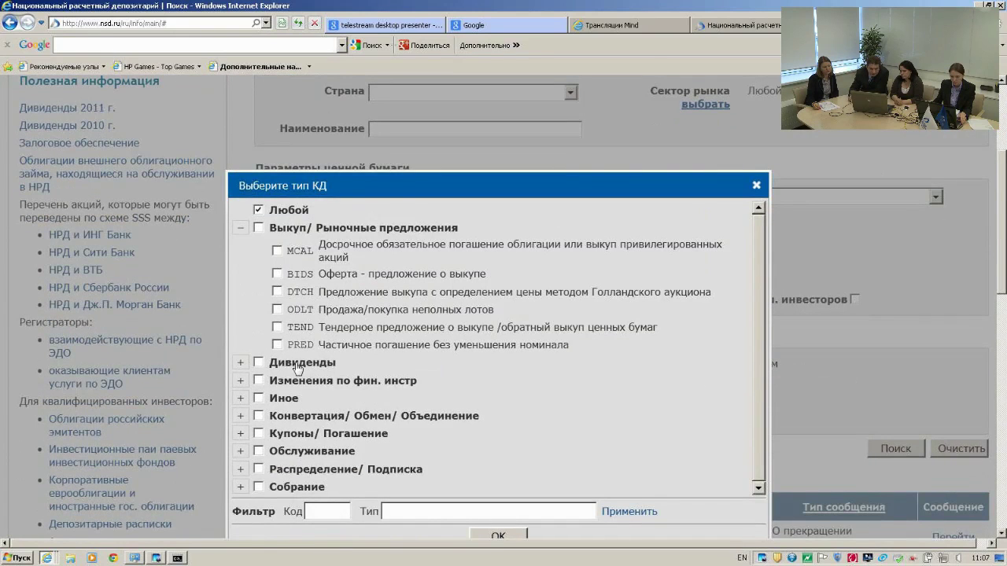
pyautogui.click(242, 361)
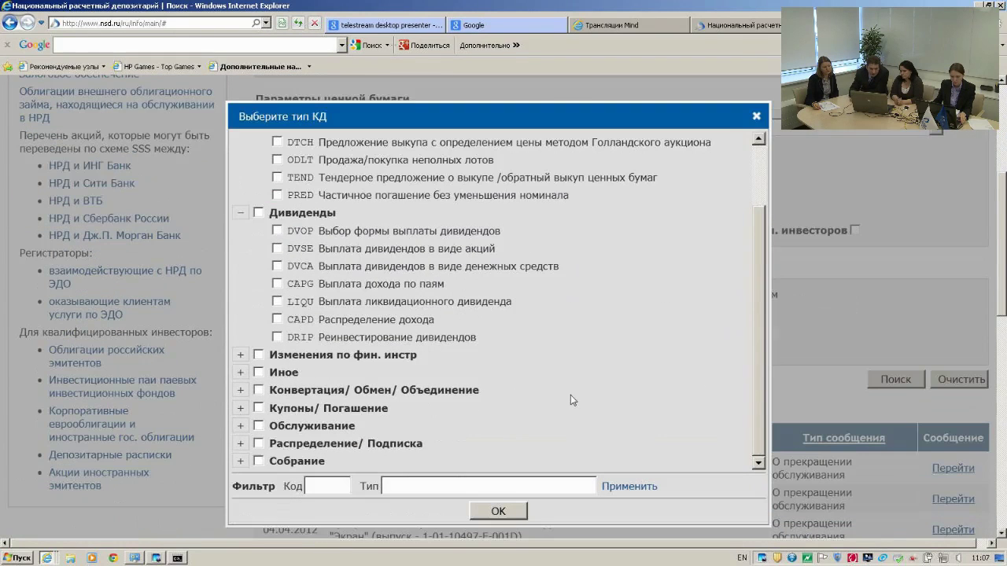
pyautogui.click(242, 358)
pyautogui.scroll(-1, 321, 422)
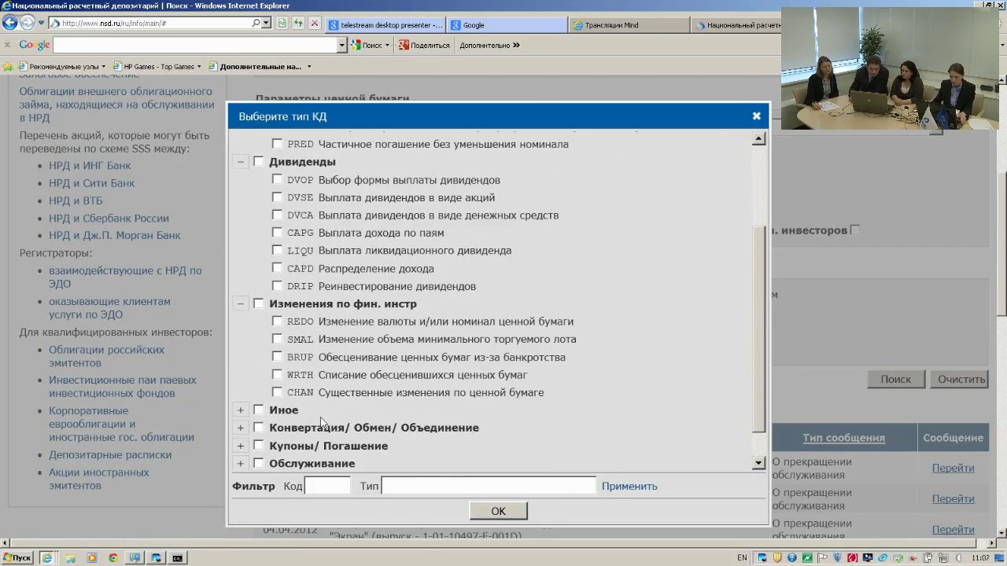
pyautogui.scroll(3, 356, 401)
pyautogui.scroll(-1, 460, 424)
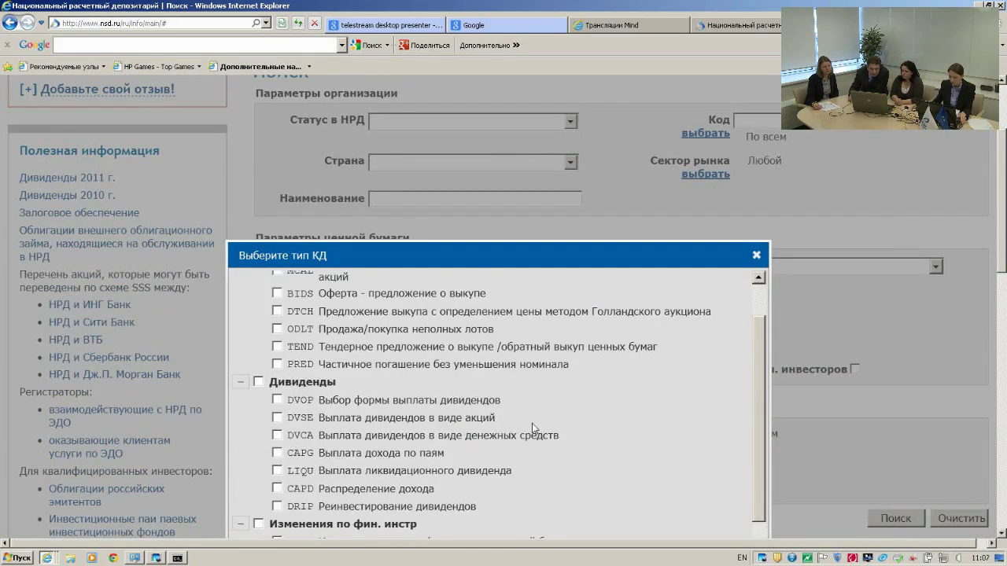
pyautogui.scroll(-4, 563, 428)
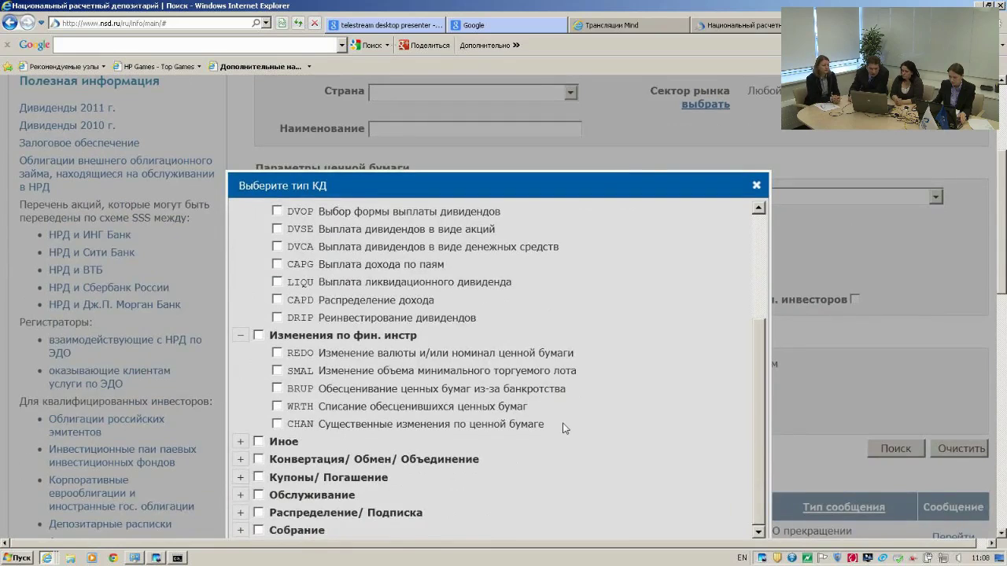
pyautogui.scroll(-1, 565, 420)
pyautogui.scroll(3, 361, 405)
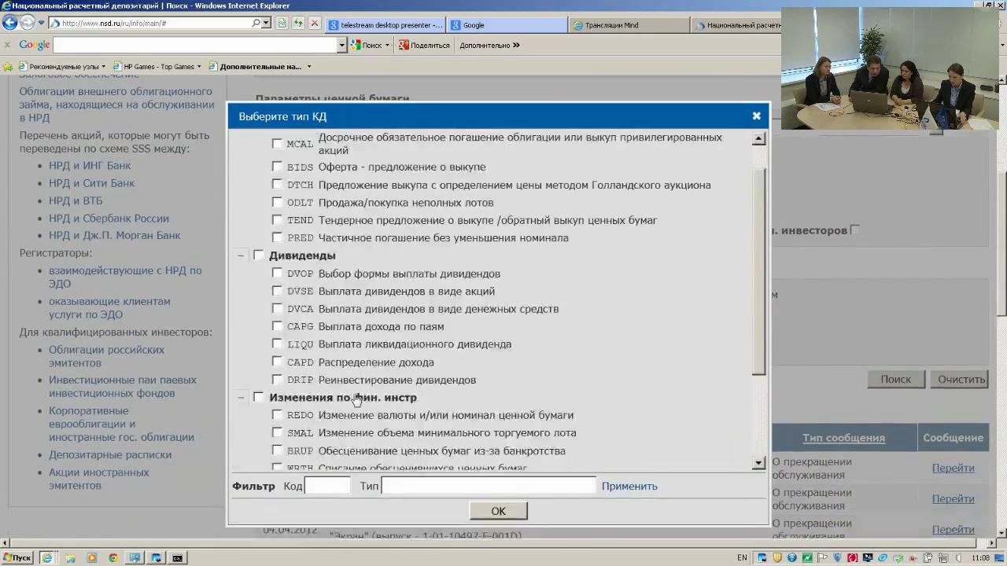
# - Limit the corporate action type to "BIDS: Оферта - предложение о выкупе" and run the search
pyautogui.scroll(3, 364, 401)
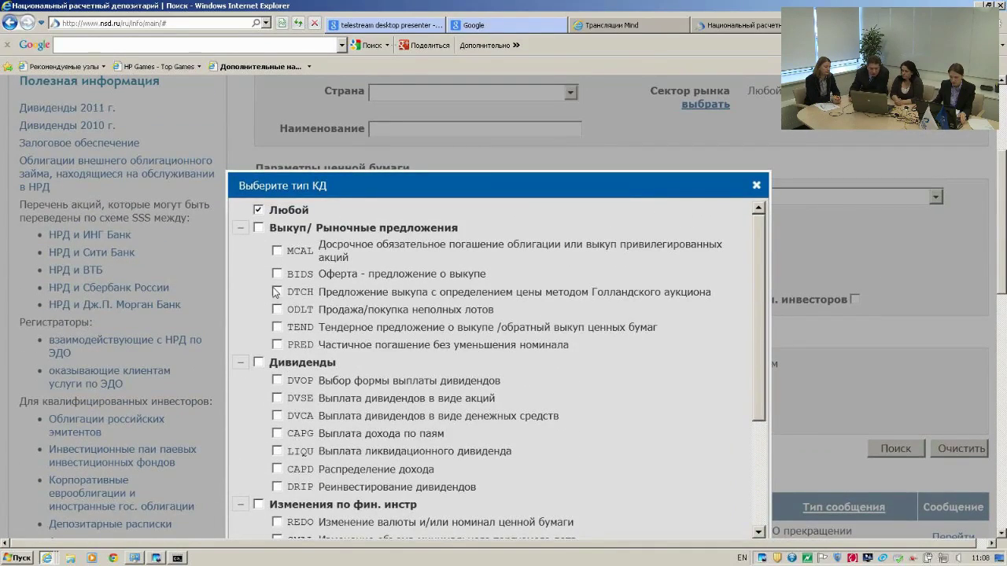
pyautogui.scroll(-3, 684, 422)
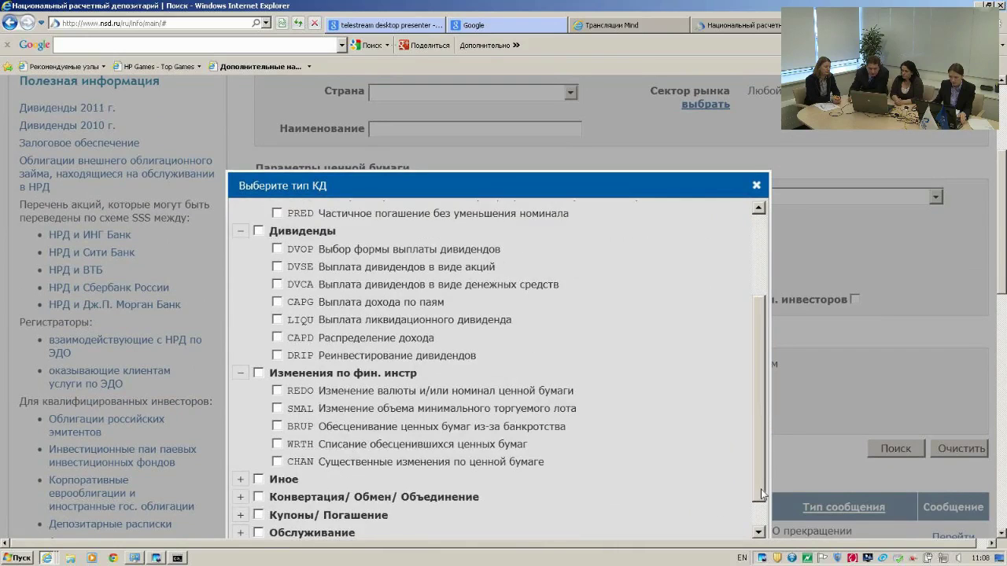
pyautogui.scroll(-1, 737, 373)
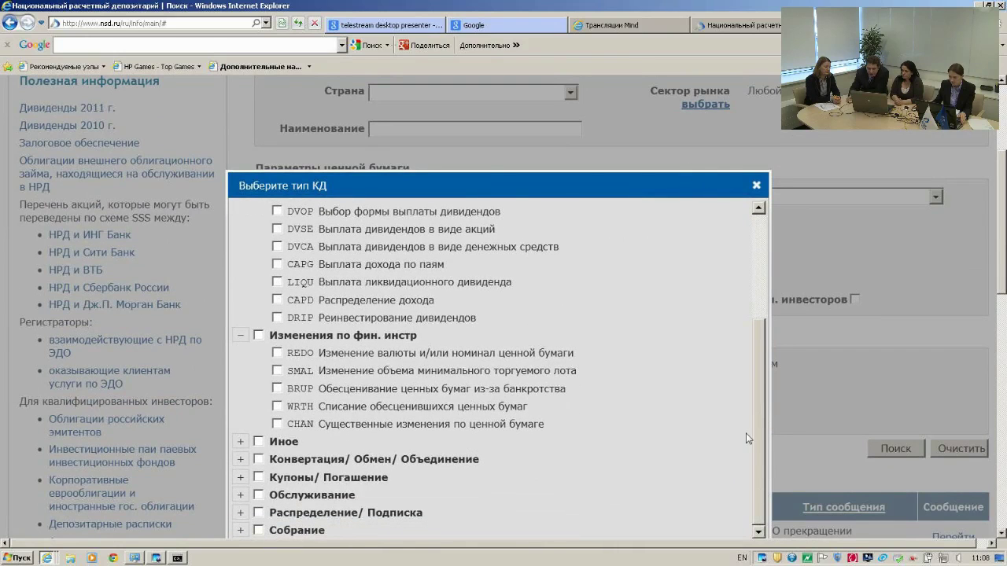
pyautogui.scroll(-6, 497, 354)
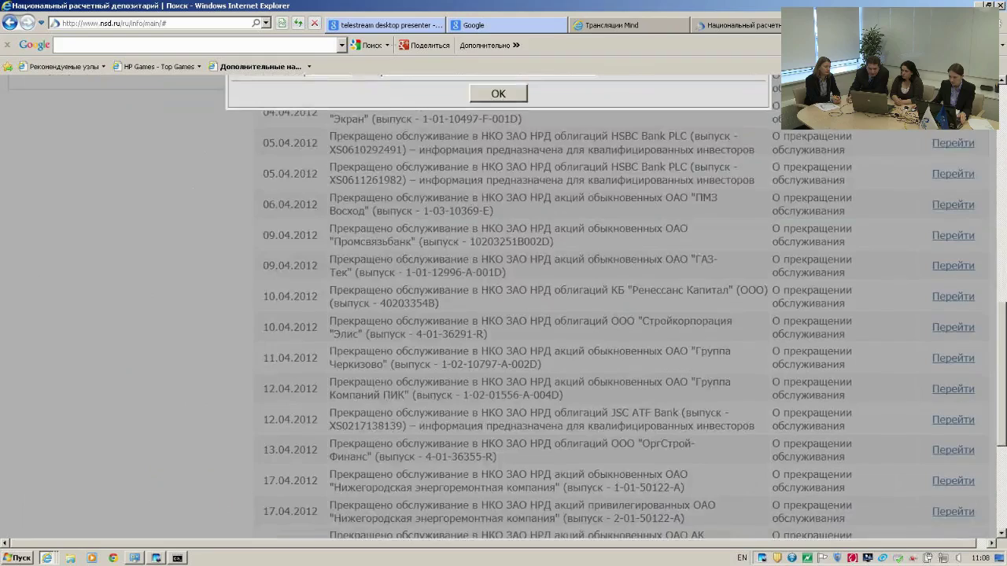
pyautogui.scroll(2, 516, 202)
pyautogui.click(517, 203)
pyautogui.scroll(2, 753, 313)
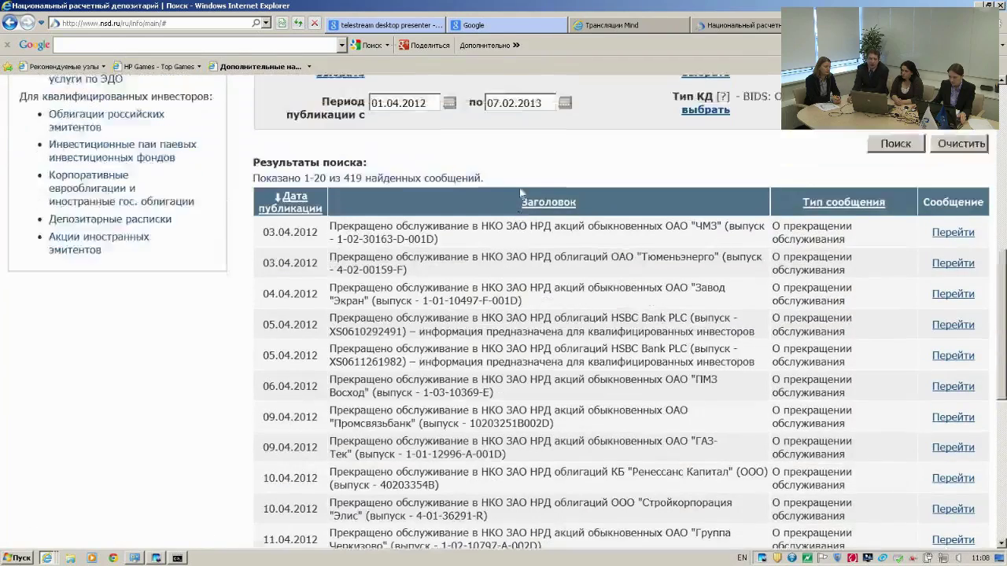
pyautogui.scroll(3, 753, 312)
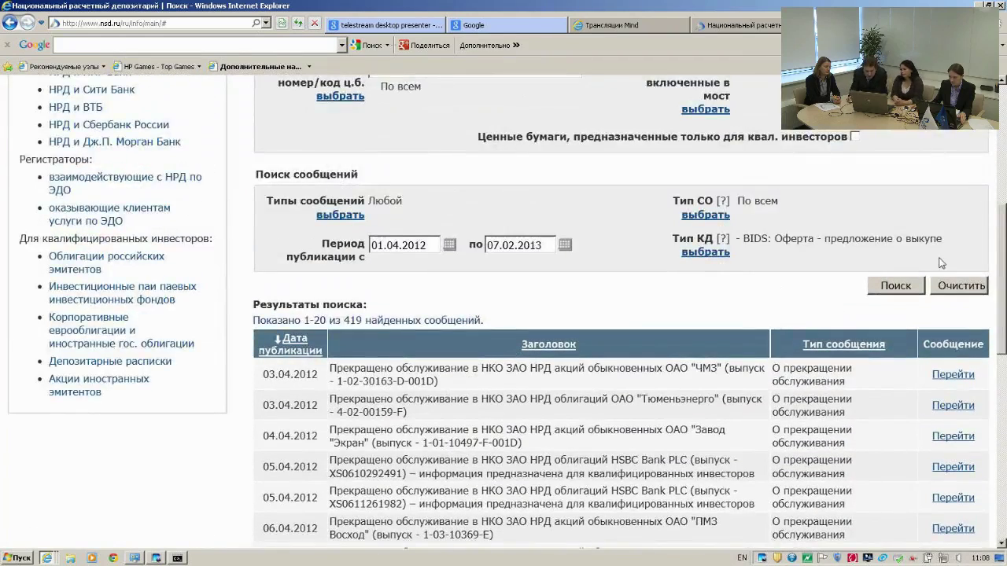
pyautogui.click(896, 288)
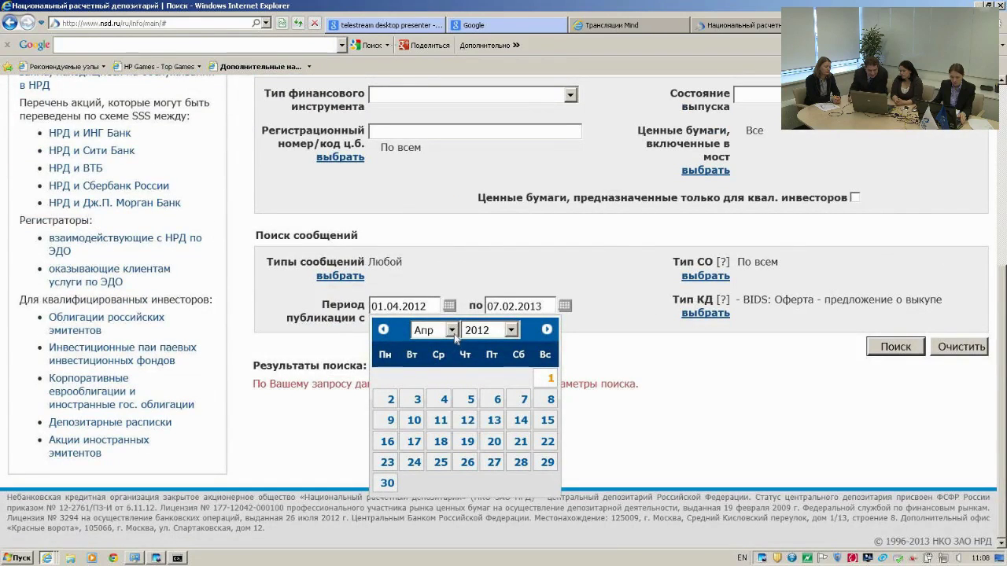
# - Set the start of the publication period to 01.01.2012 and run the search again
pyautogui.click(452, 330)
pyautogui.click(433, 342)
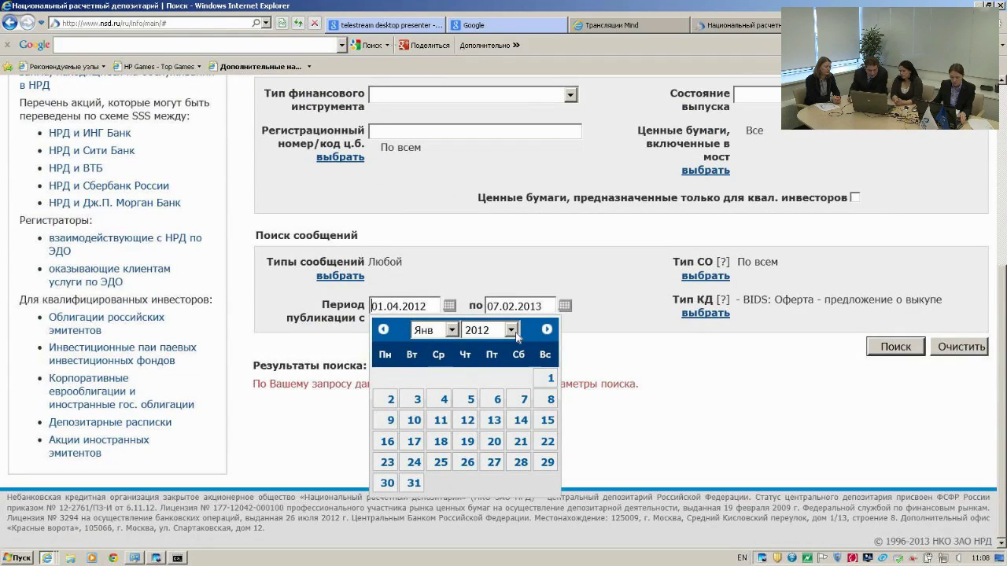
pyautogui.click(511, 331)
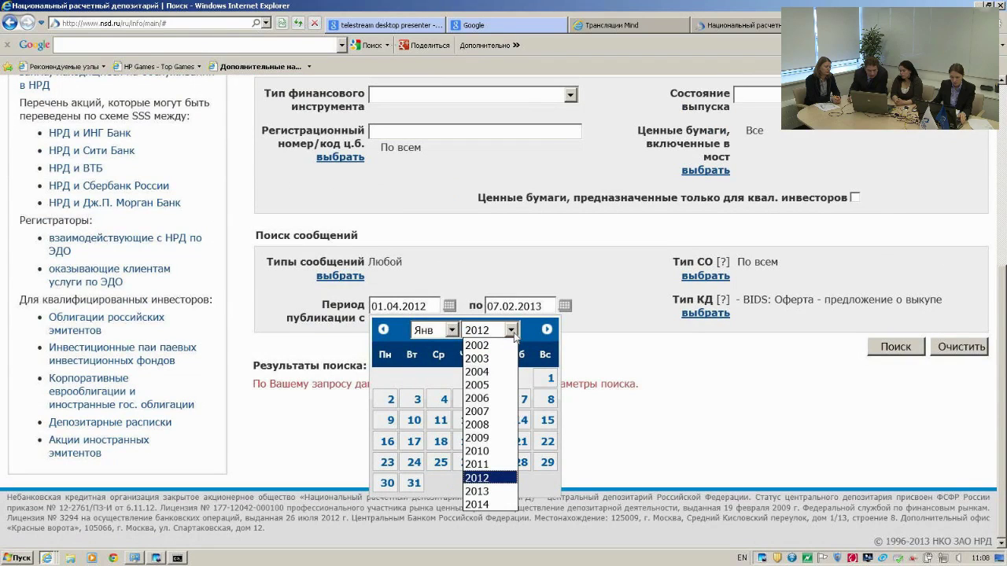
pyautogui.click(495, 478)
pyautogui.click(550, 379)
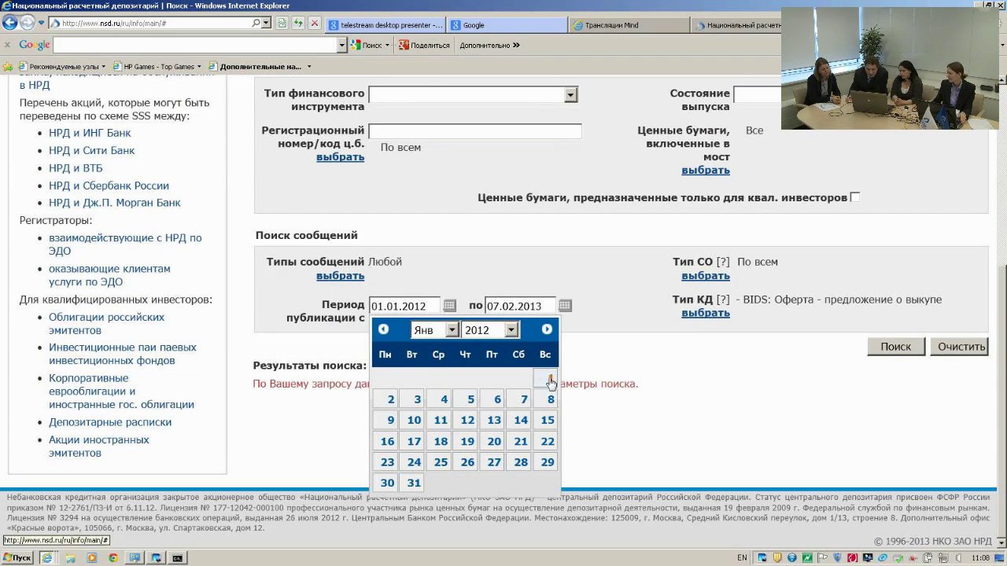
pyautogui.click(894, 350)
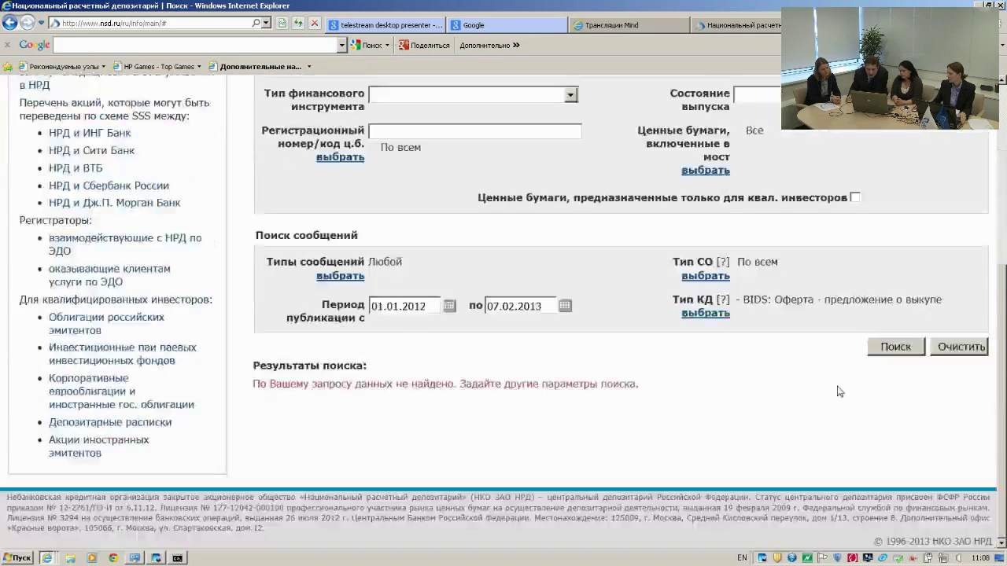
pyautogui.click(874, 350)
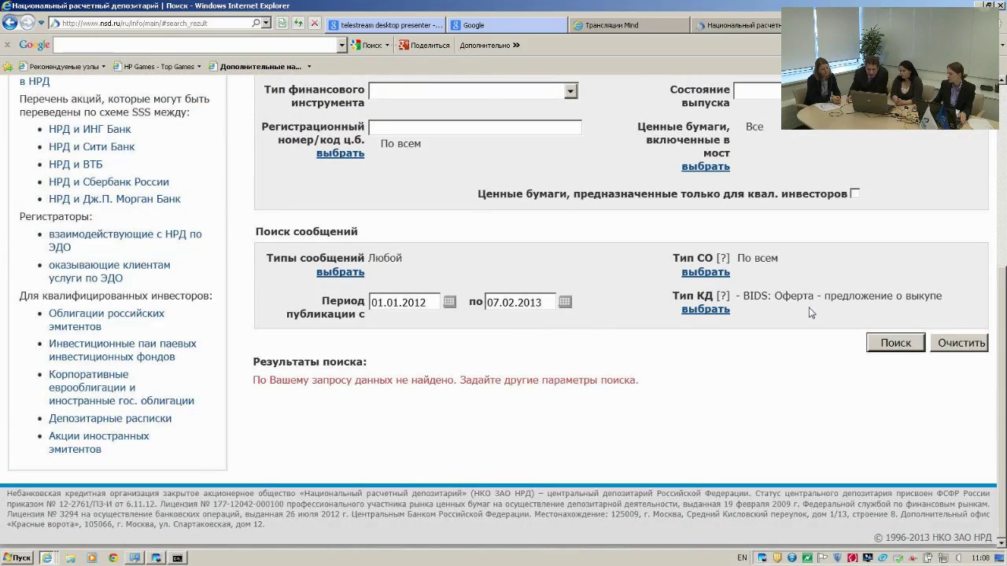
# - Replace the BIDS corporate action type with "TEND: Тендерное предложение о выкупе /обратный выкуп ценных бумаг" and run the search
pyautogui.click(706, 309)
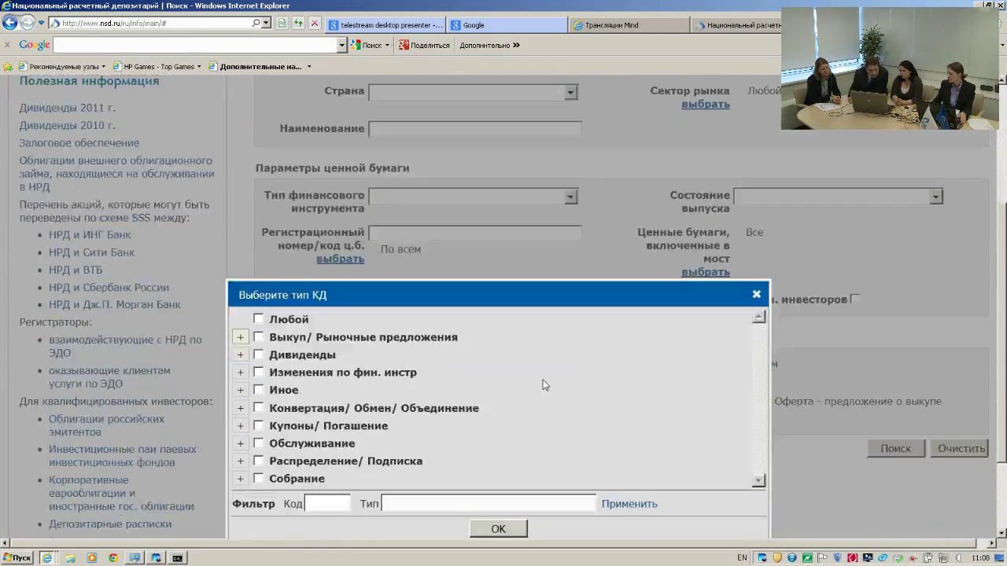
pyautogui.click(240, 338)
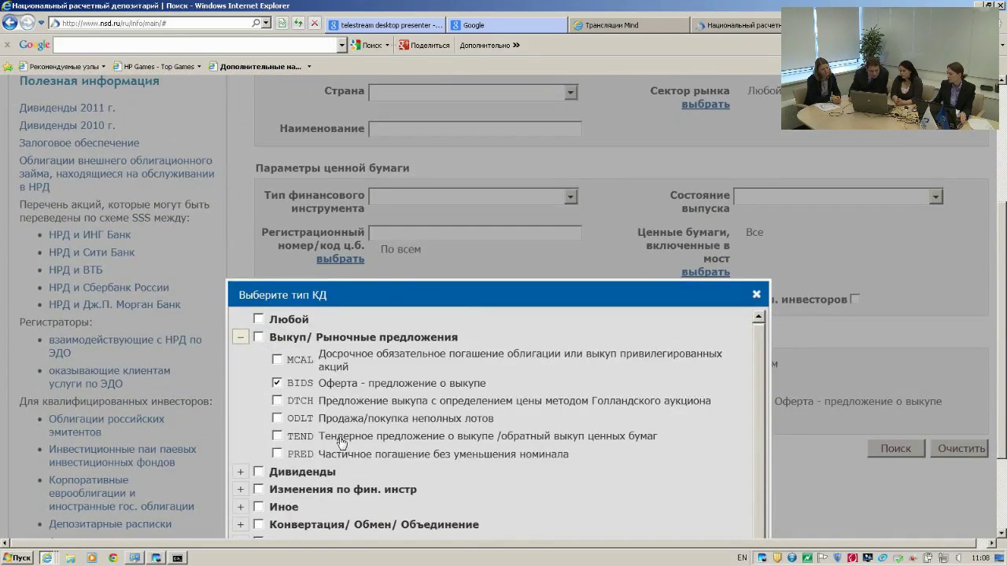
pyautogui.click(277, 384)
pyautogui.scroll(-2, 272, 468)
pyautogui.click(240, 402)
pyautogui.scroll(-1, 267, 405)
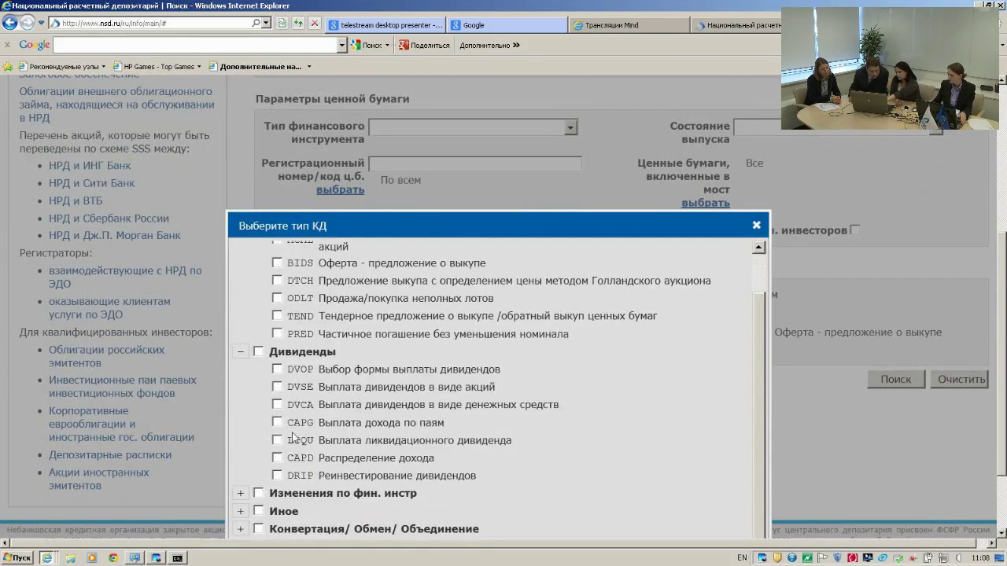
pyautogui.click(419, 315)
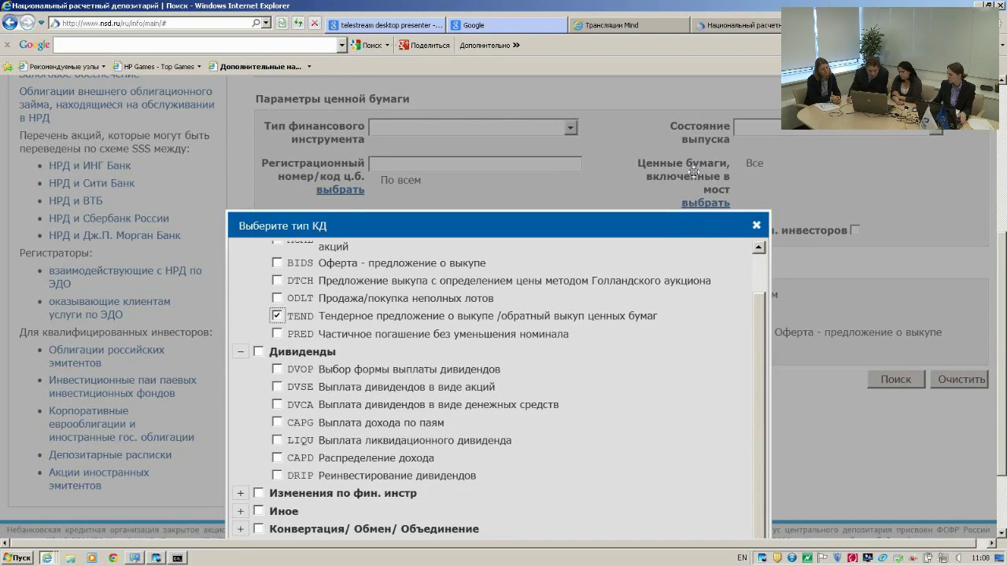
pyautogui.scroll(-3, 483, 493)
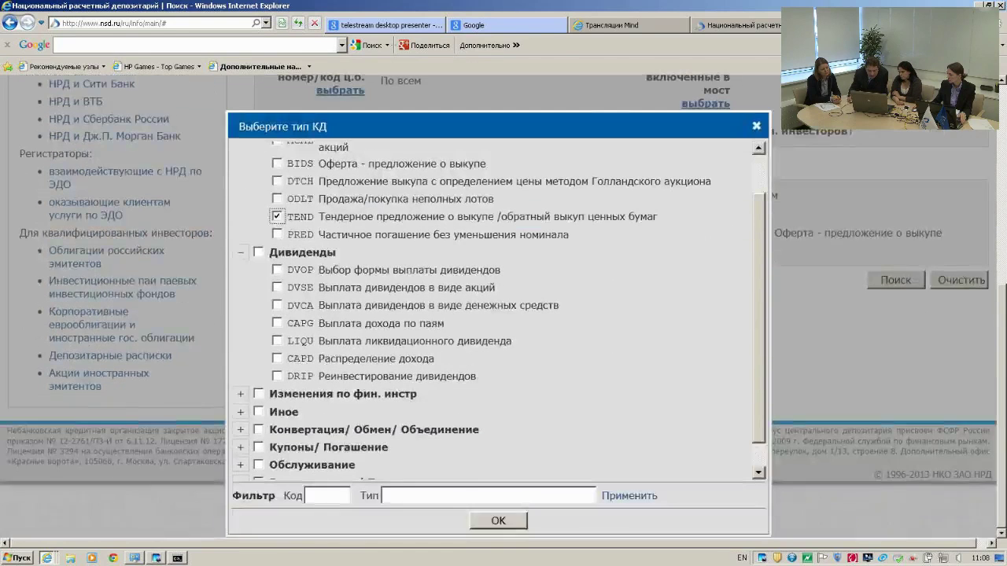
pyautogui.click(507, 524)
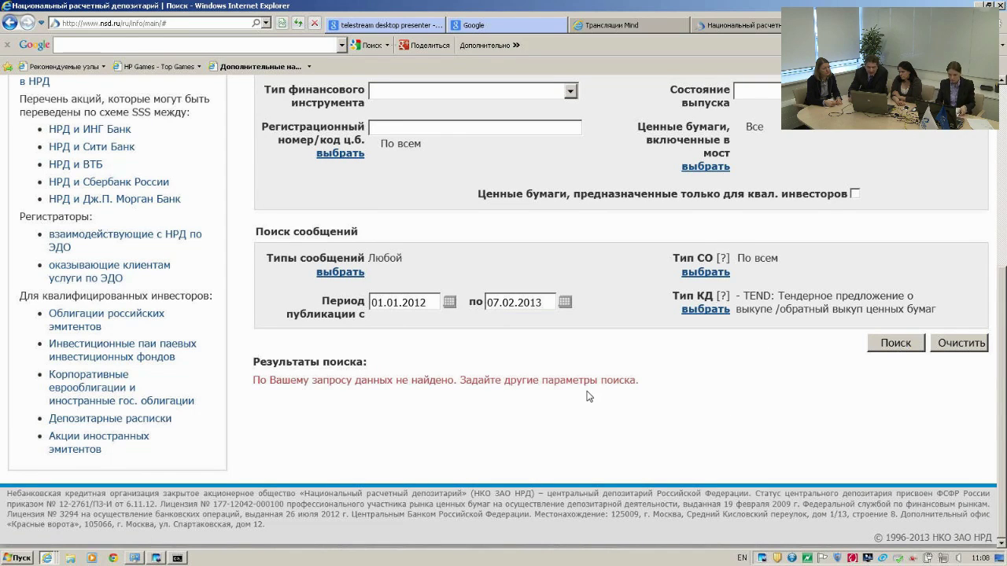
pyautogui.click(896, 344)
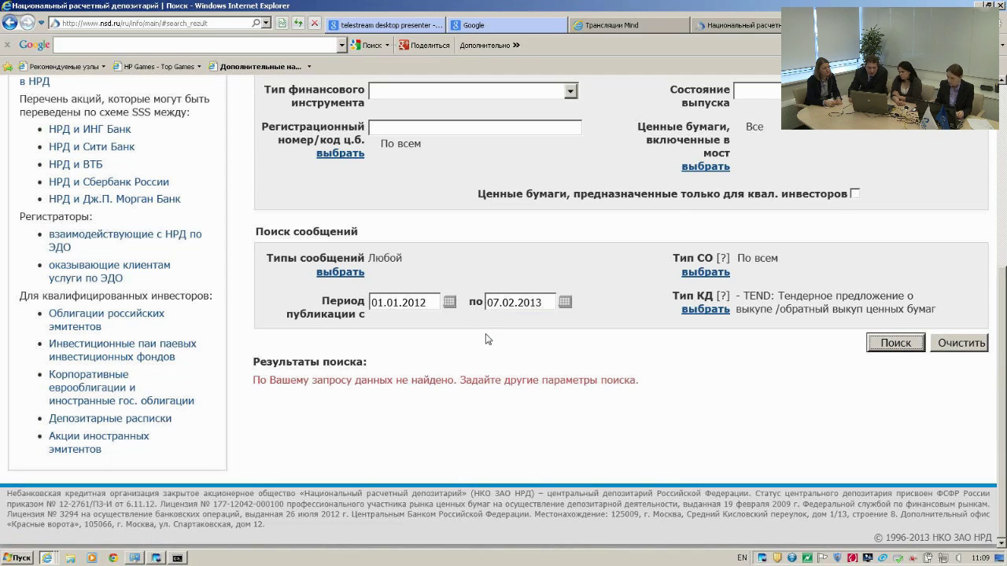
# - Open the 09.01.2012 message on ОАО "Дальневосточный банк" from the results and examine its corporate action, securities and buyback details
pyautogui.scroll(-5, 487, 339)
pyautogui.scroll(1, 683, 414)
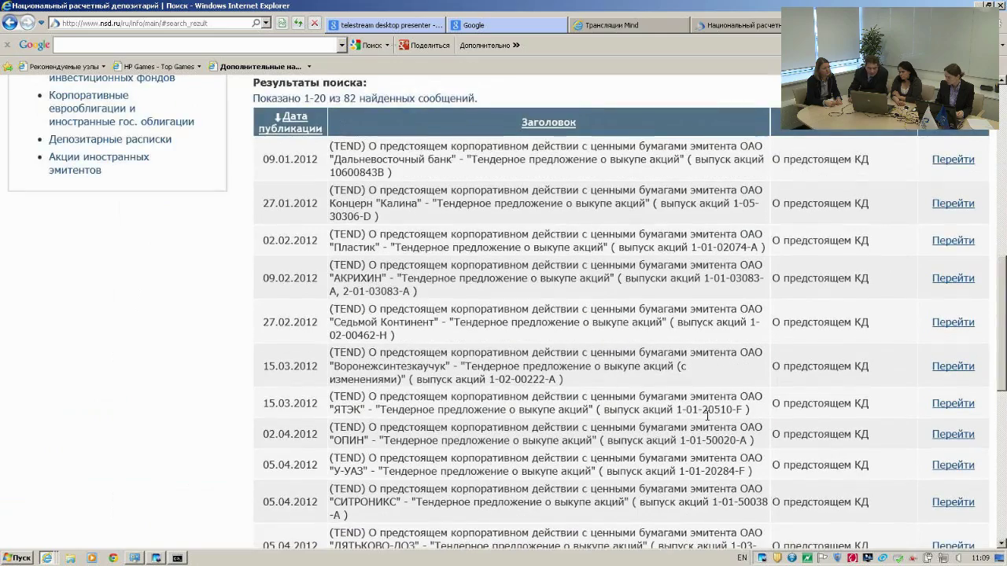
pyautogui.click(954, 160)
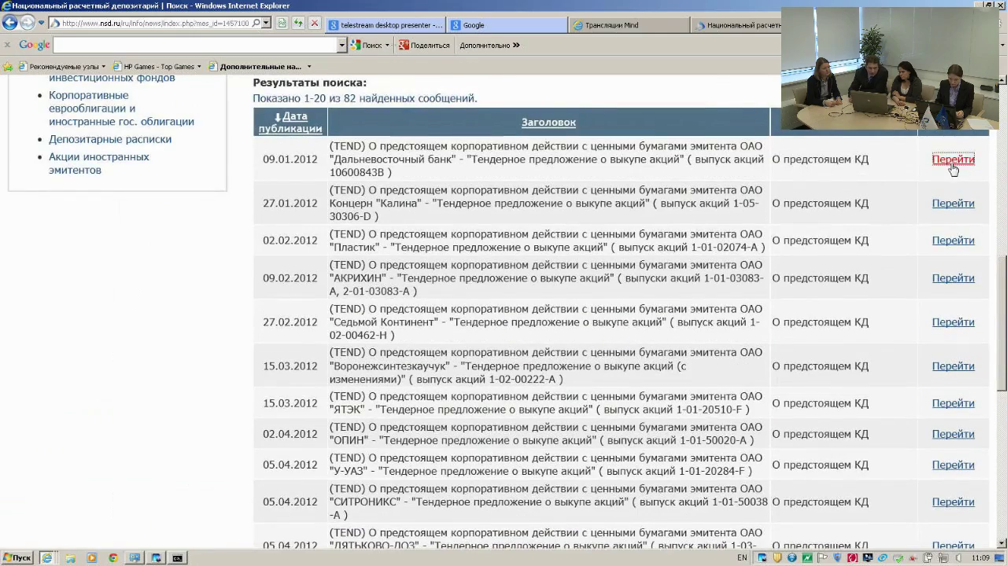
pyautogui.scroll(-2, 569, 344)
pyautogui.scroll(-3, 570, 343)
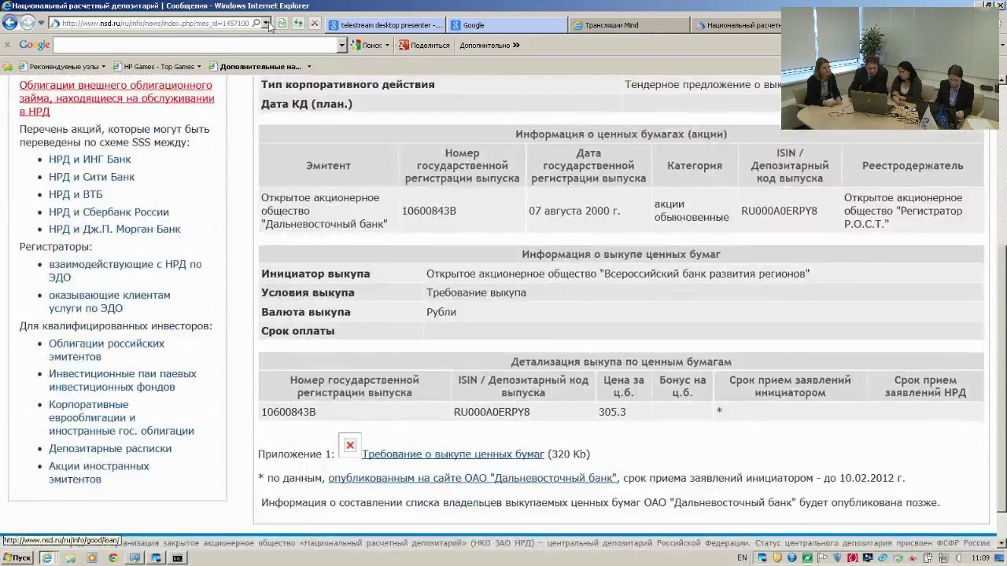
pyautogui.scroll(1, 457, 316)
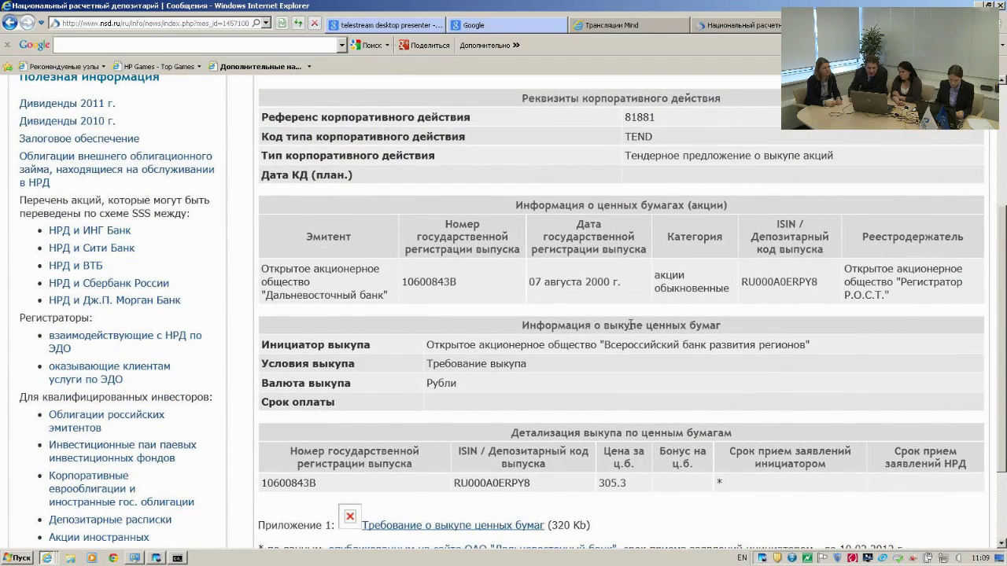
pyautogui.scroll(-2, 612, 325)
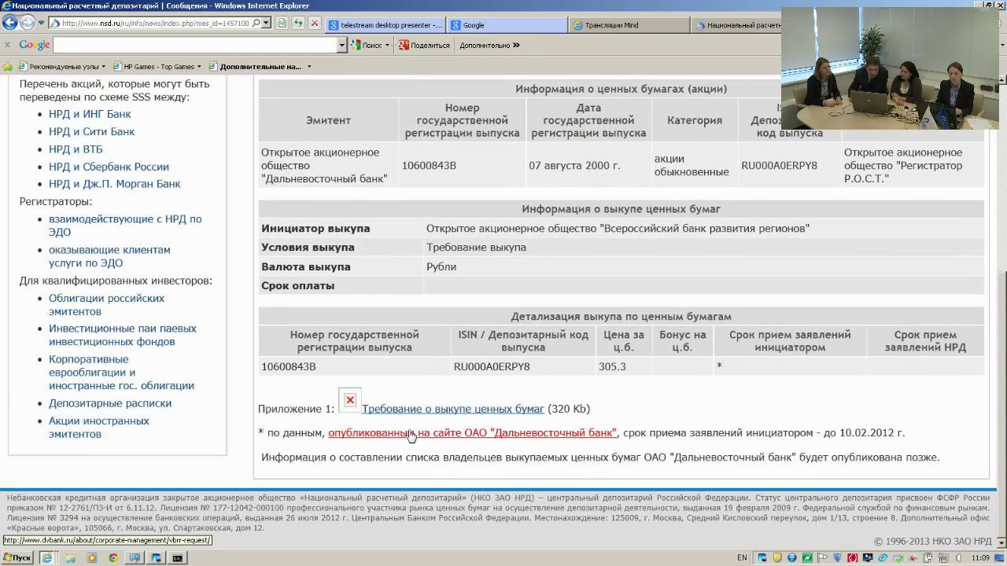
pyautogui.scroll(5, 519, 401)
# - Try to return from the message to the list of search results
pyautogui.click(9, 22)
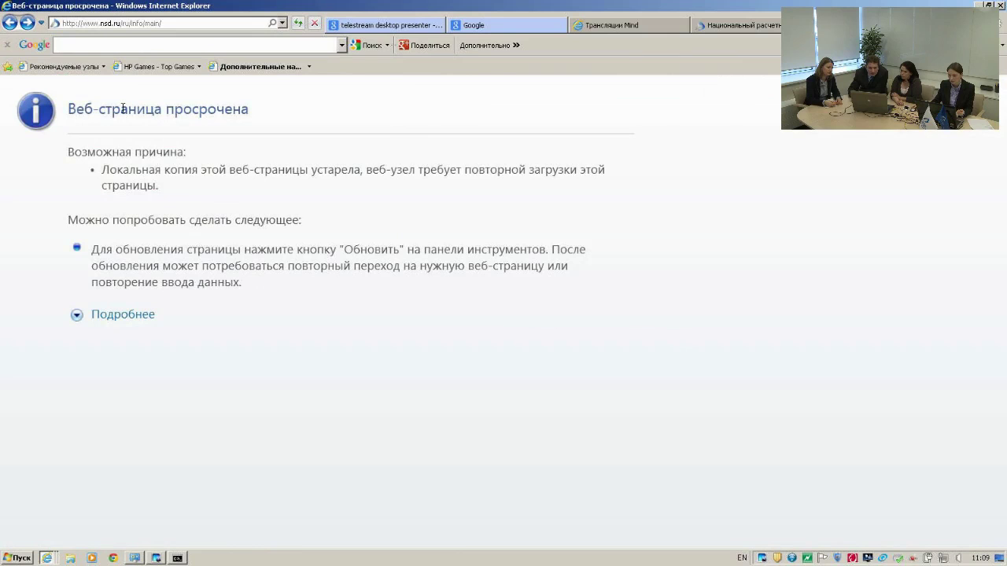
pyautogui.click(7, 26)
pyautogui.click(7, 26)
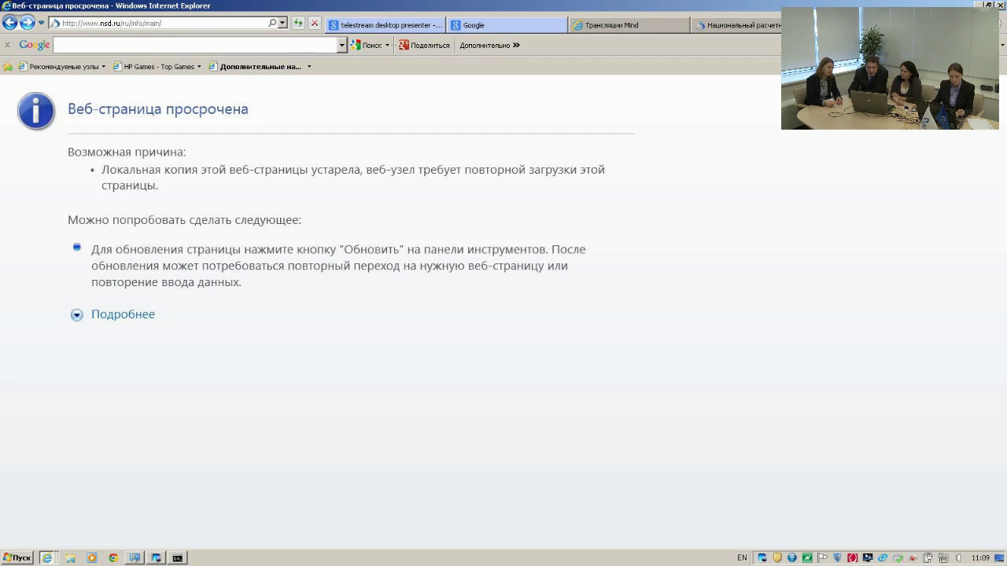
pyautogui.click(727, 28)
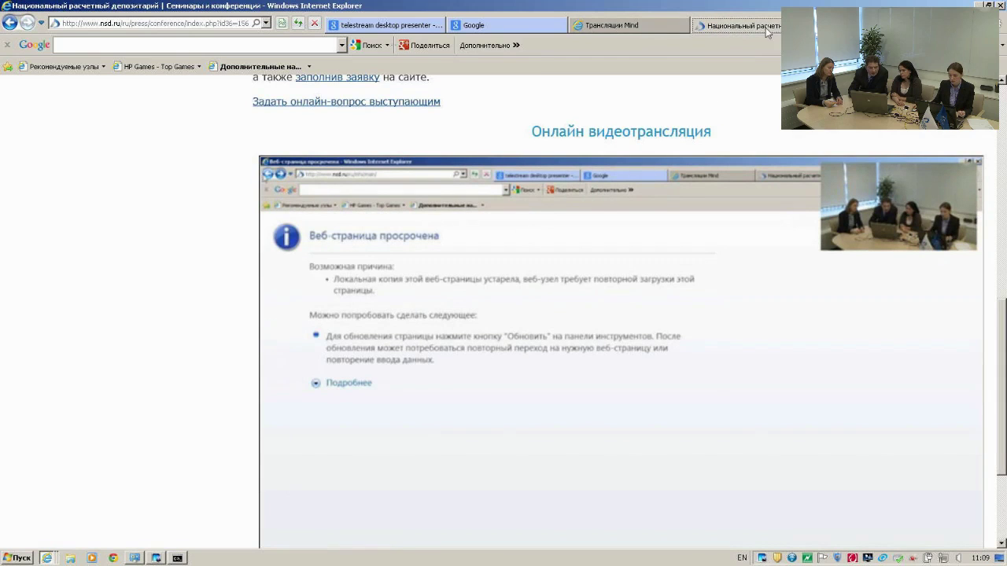
pyautogui.click(266, 23)
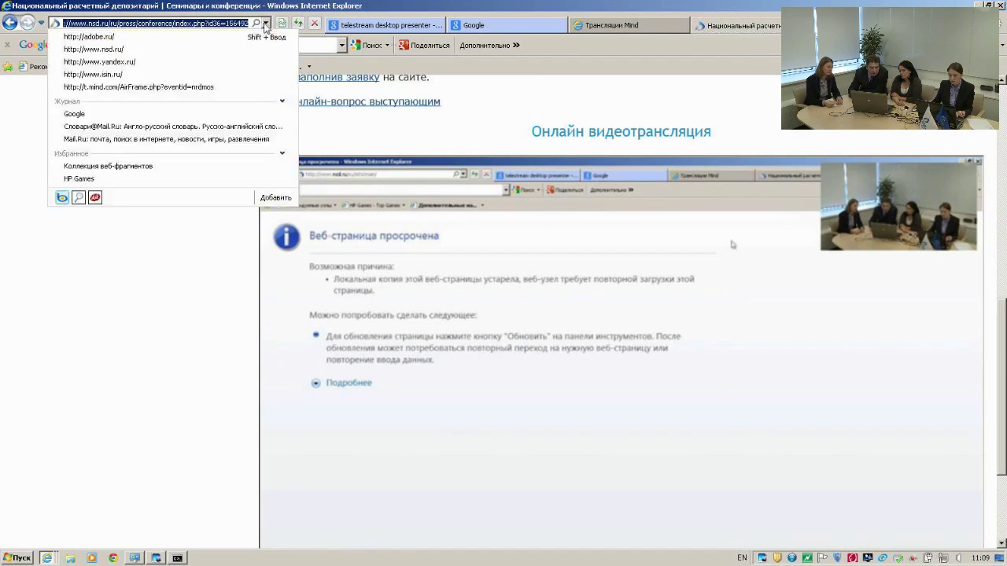
pyautogui.click(112, 49)
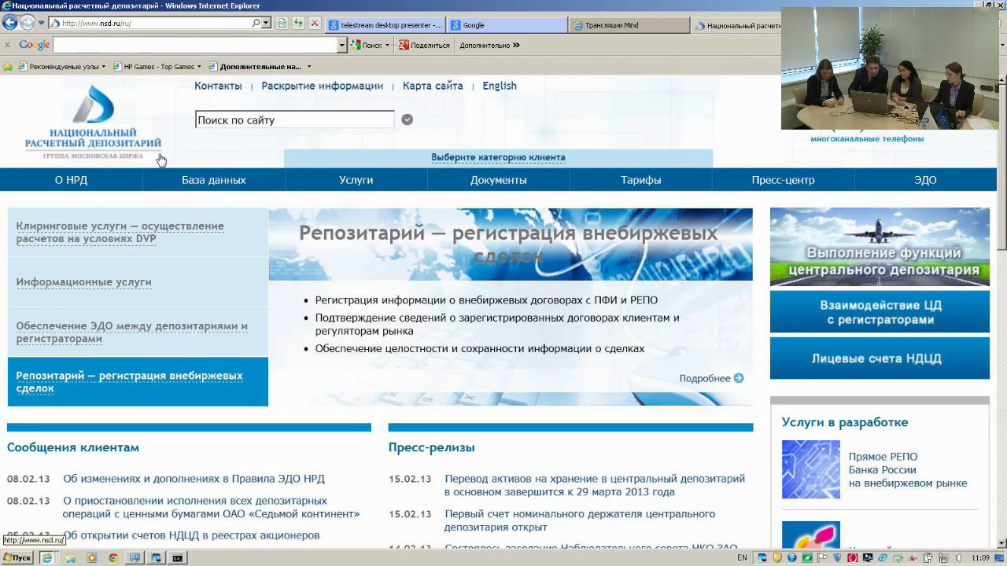
pyautogui.moveTo(244, 182)
pyautogui.click(193, 203)
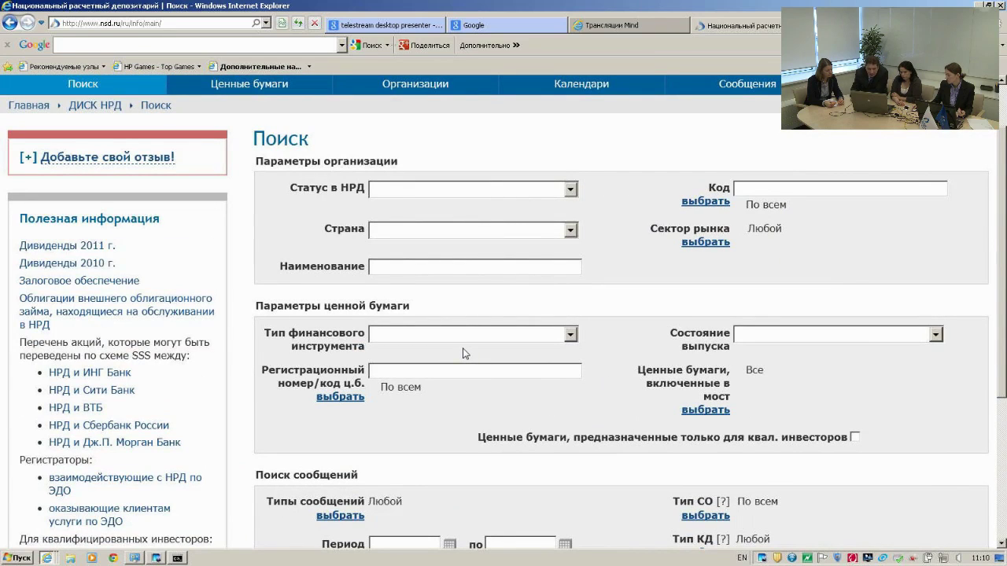
# - Limit the search to securities for qualified investors only with the instrument type "акции", and run it
pyautogui.scroll(-2, 462, 353)
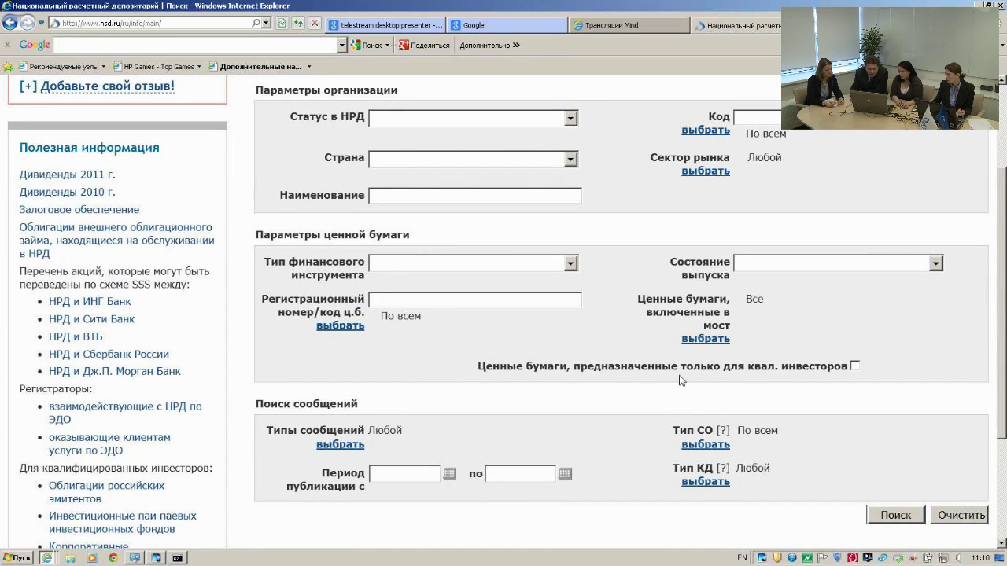
pyautogui.click(854, 367)
pyautogui.scroll(-4, 881, 377)
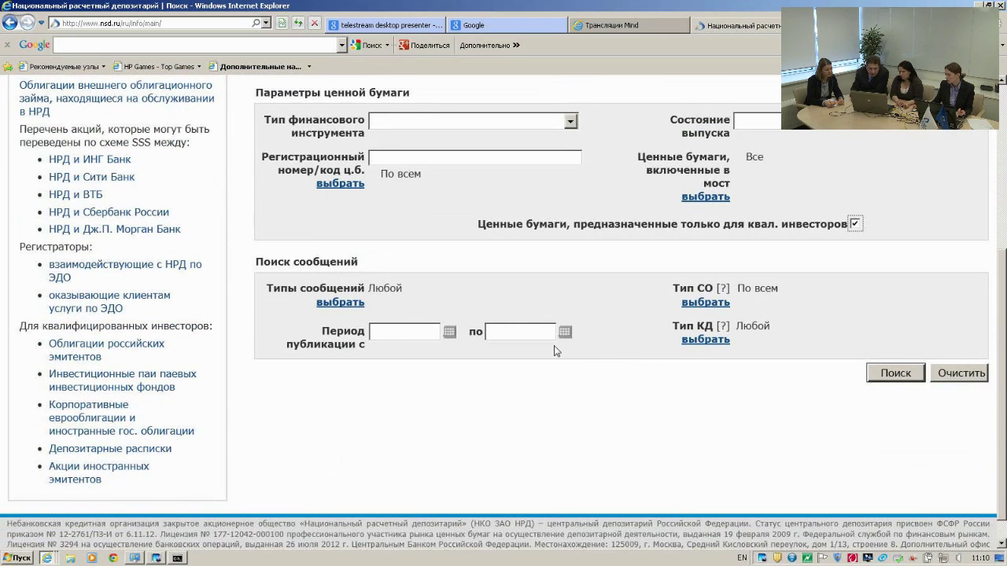
pyautogui.scroll(4, 555, 350)
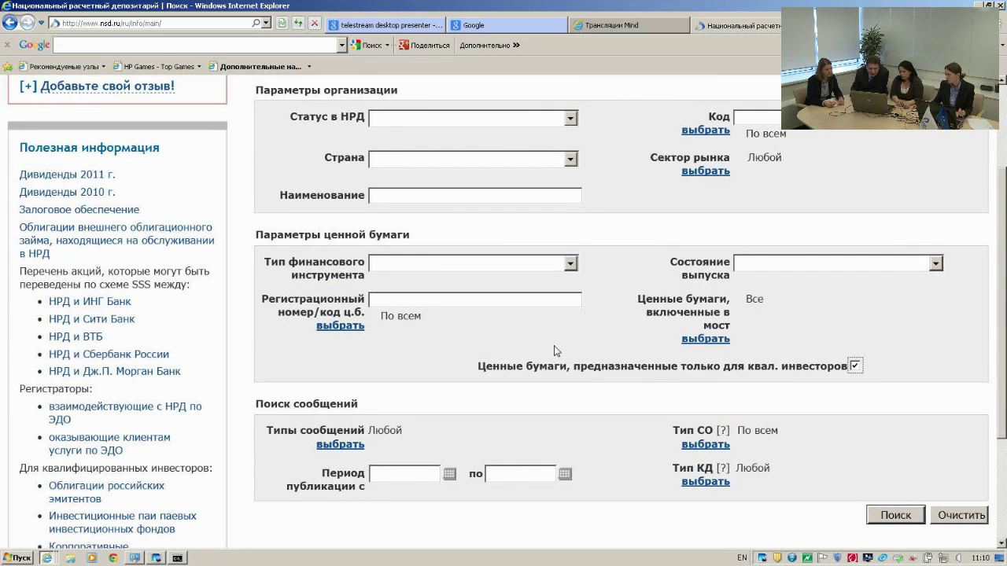
pyautogui.click(570, 263)
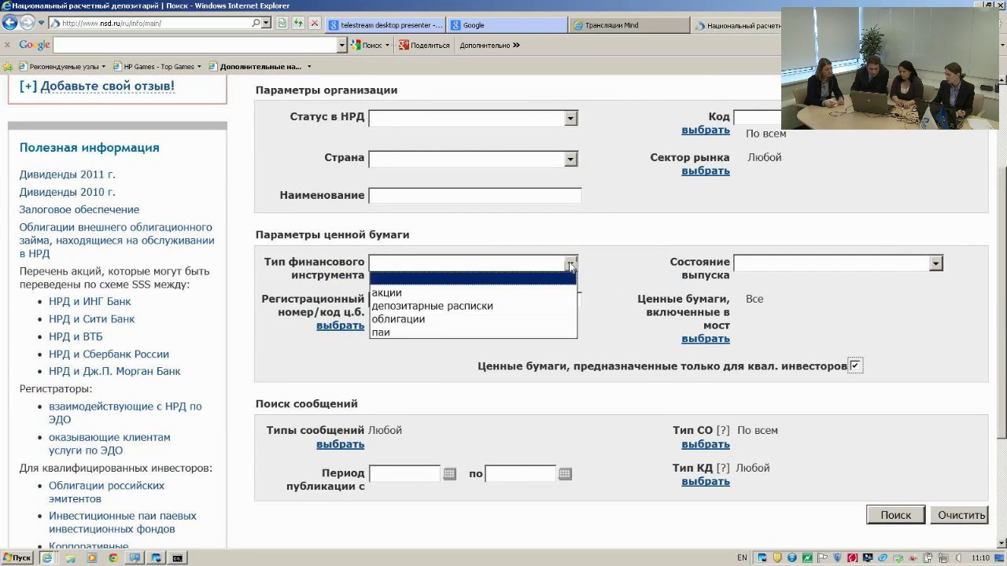
pyautogui.click(442, 290)
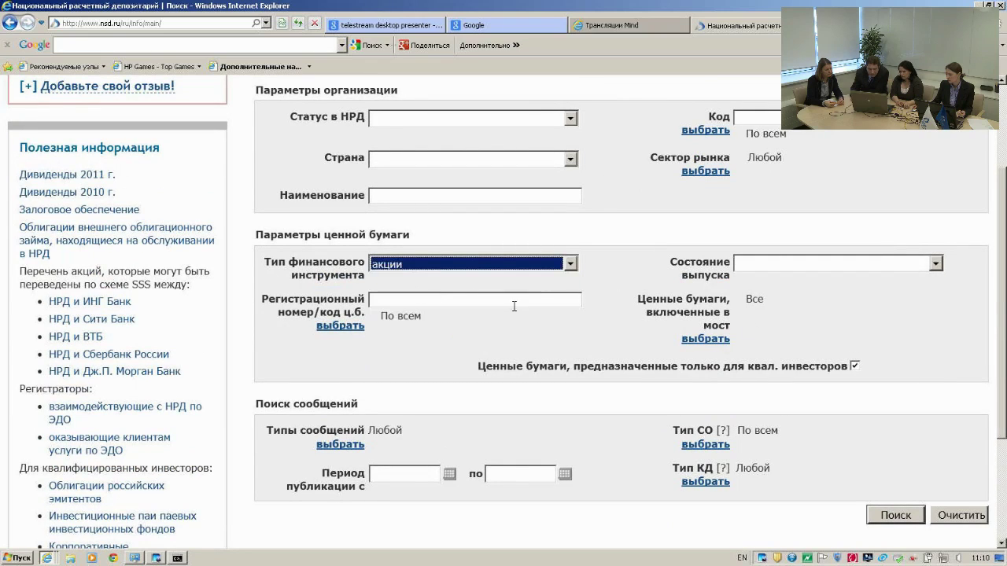
pyautogui.click(903, 516)
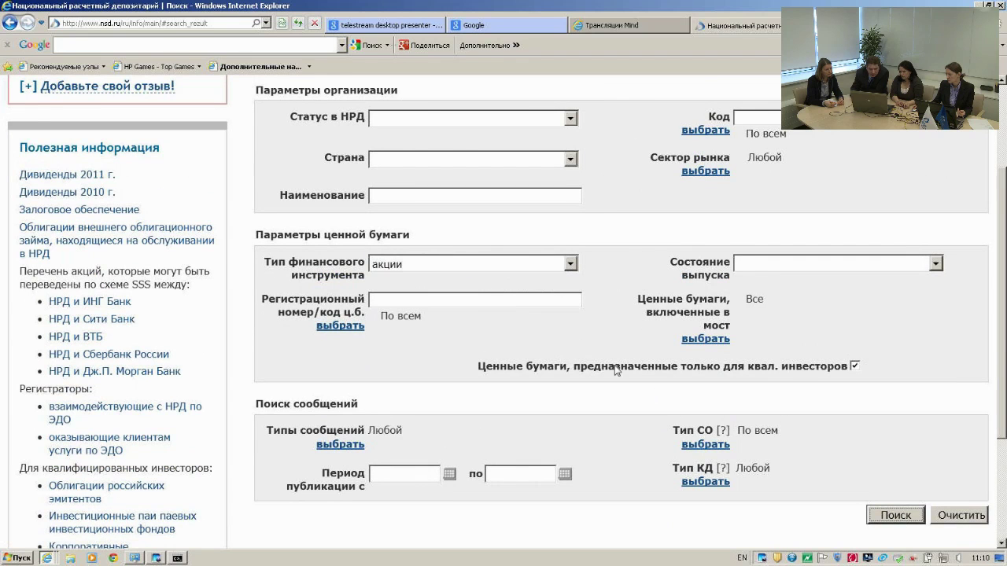
pyautogui.scroll(3, 476, 383)
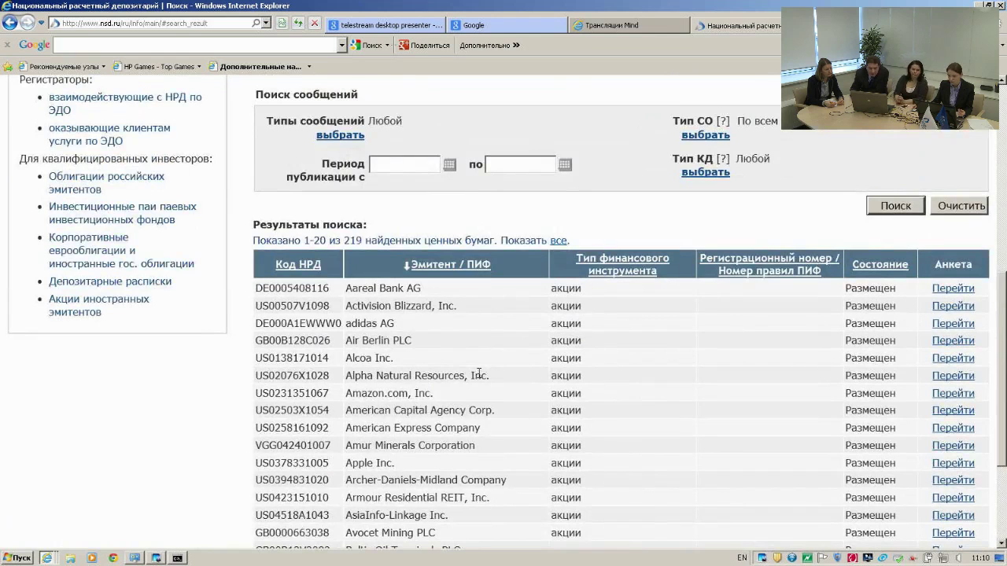
# - Open the "Акции" page of the "Ценные бумаги" section
pyautogui.scroll(10, 479, 375)
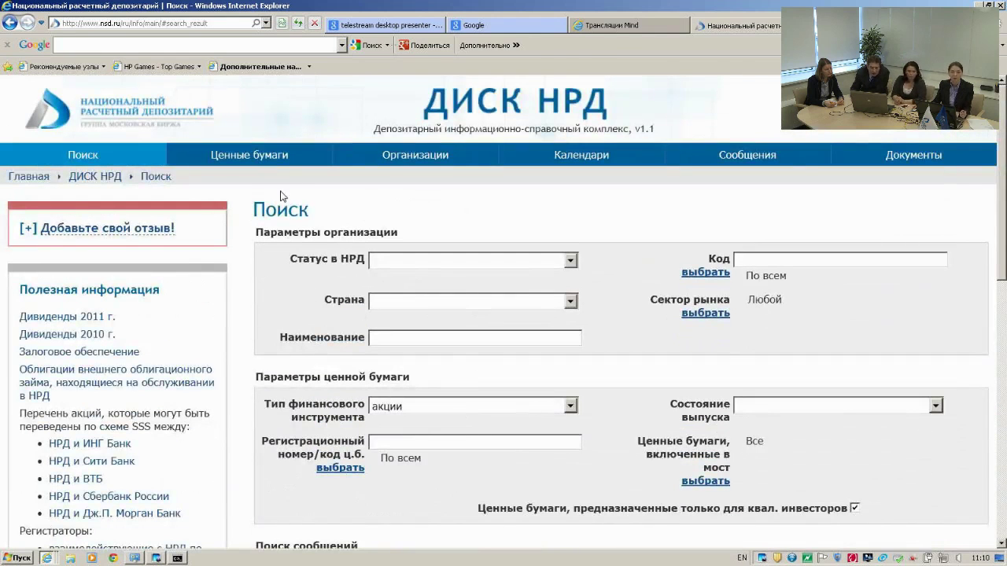
pyautogui.moveTo(247, 161)
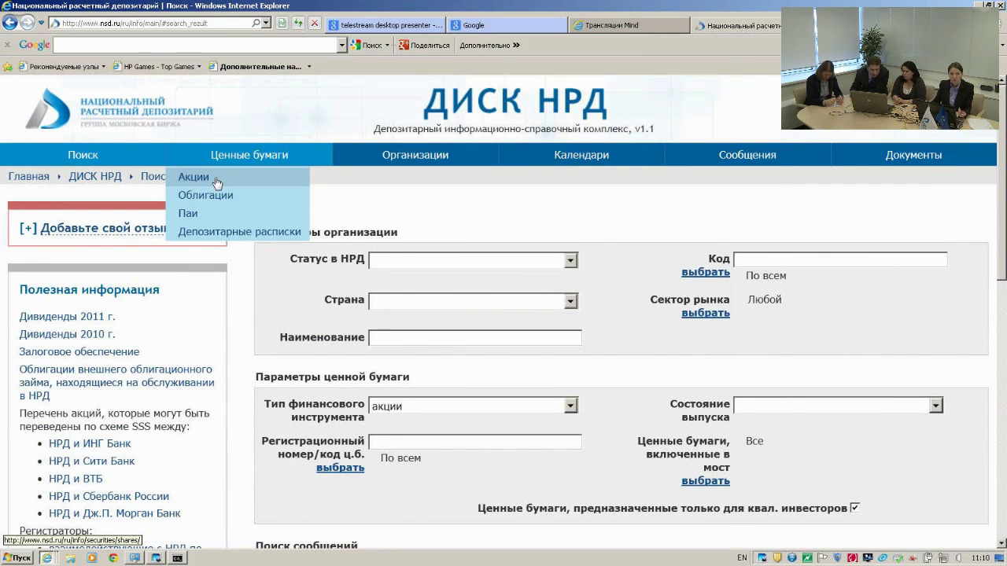
pyautogui.click(573, 409)
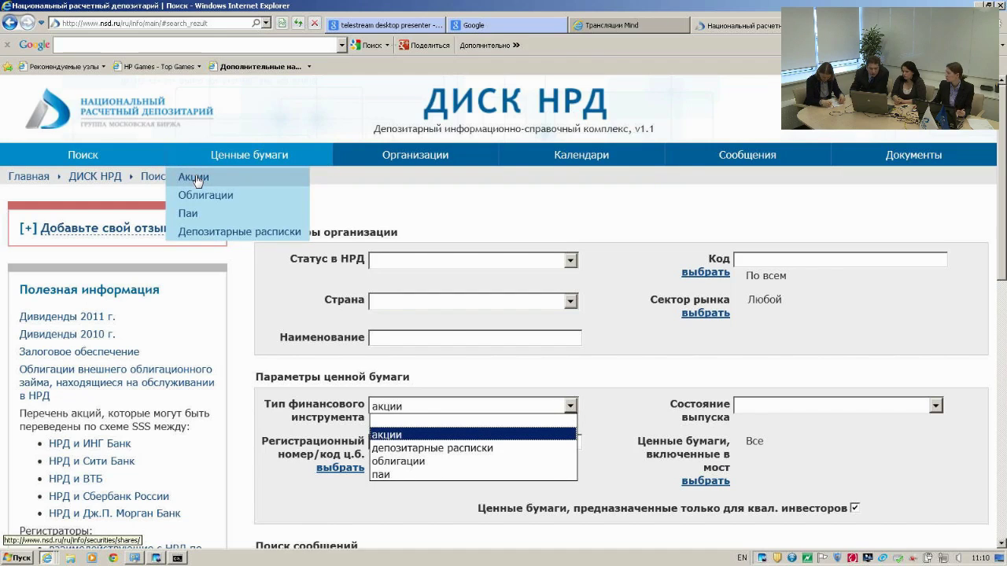
pyautogui.click(195, 178)
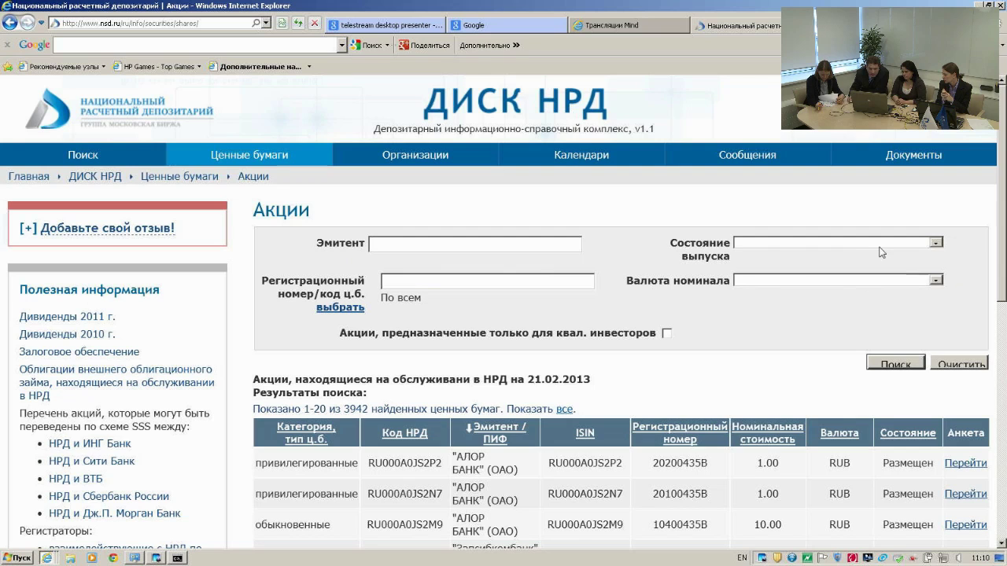
# - Examine the share filters, including the issue status options and the selectable security identifier types
pyautogui.click(935, 243)
pyautogui.click(934, 243)
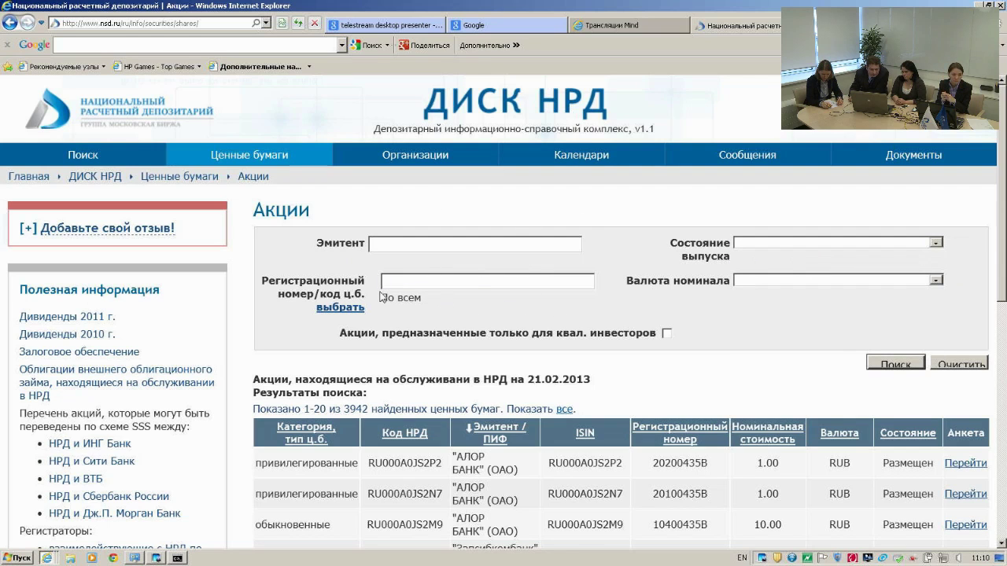
pyautogui.scroll(-1, 422, 300)
pyautogui.click(343, 236)
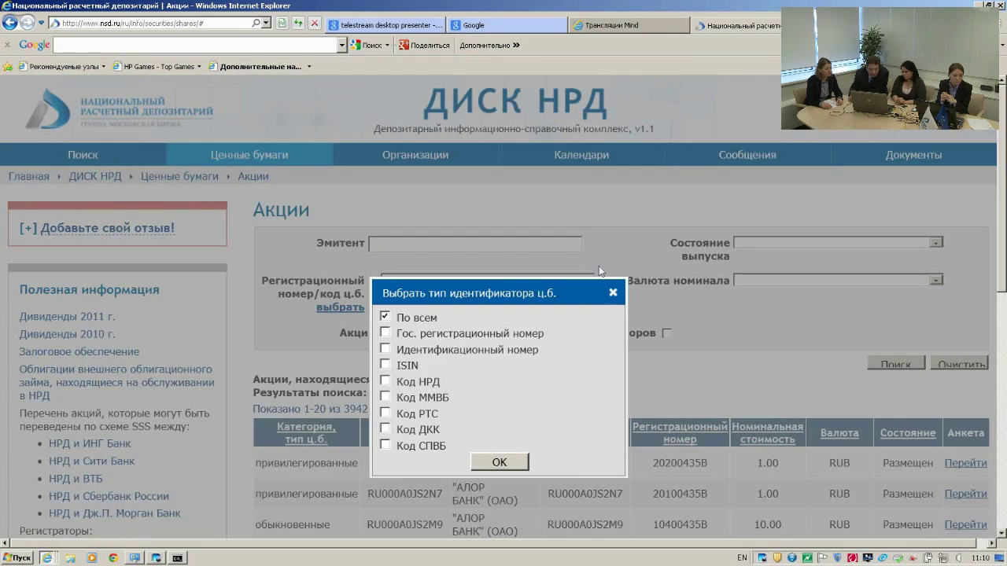
pyautogui.click(613, 293)
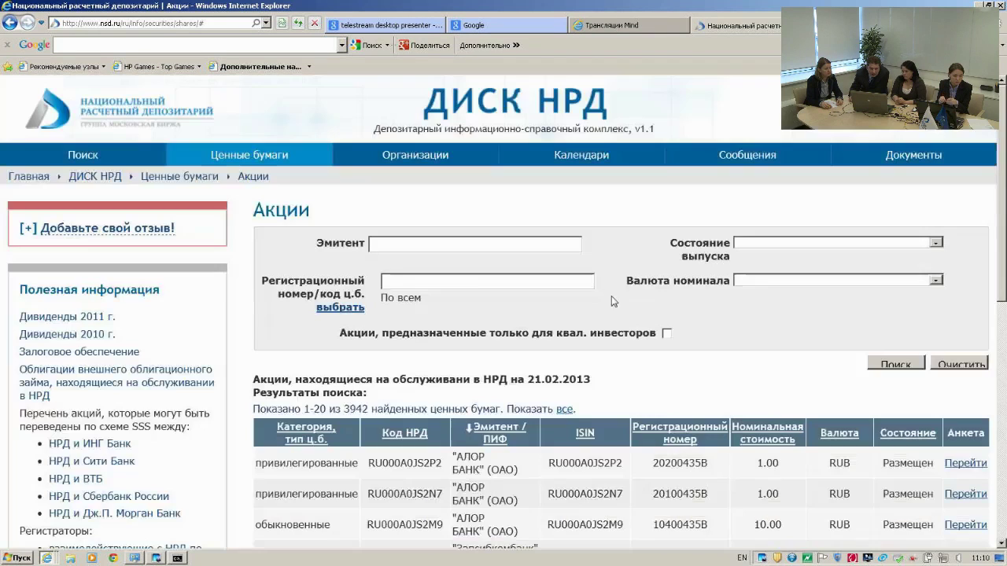
pyautogui.scroll(-1, 331, 232)
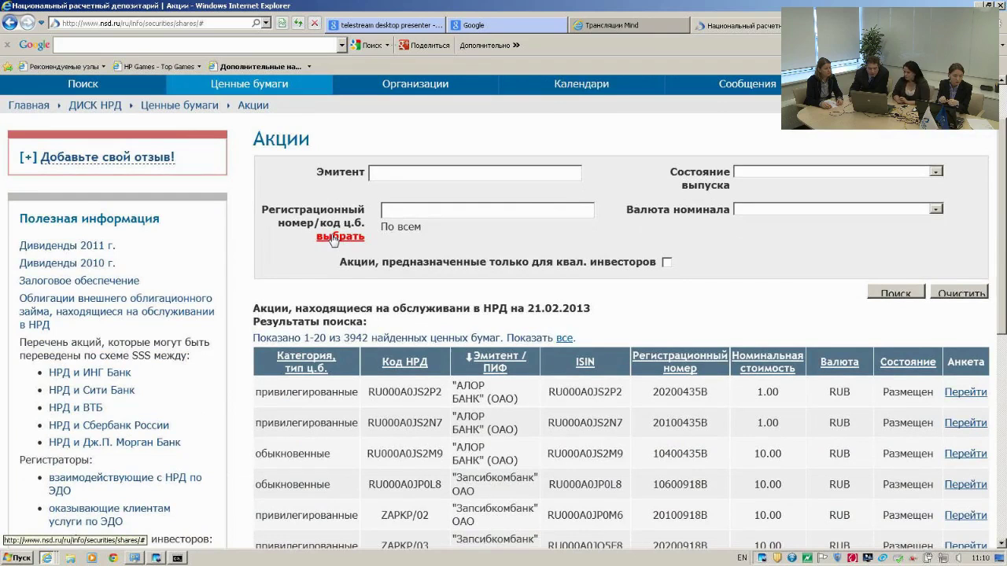
pyautogui.scroll(1, 331, 238)
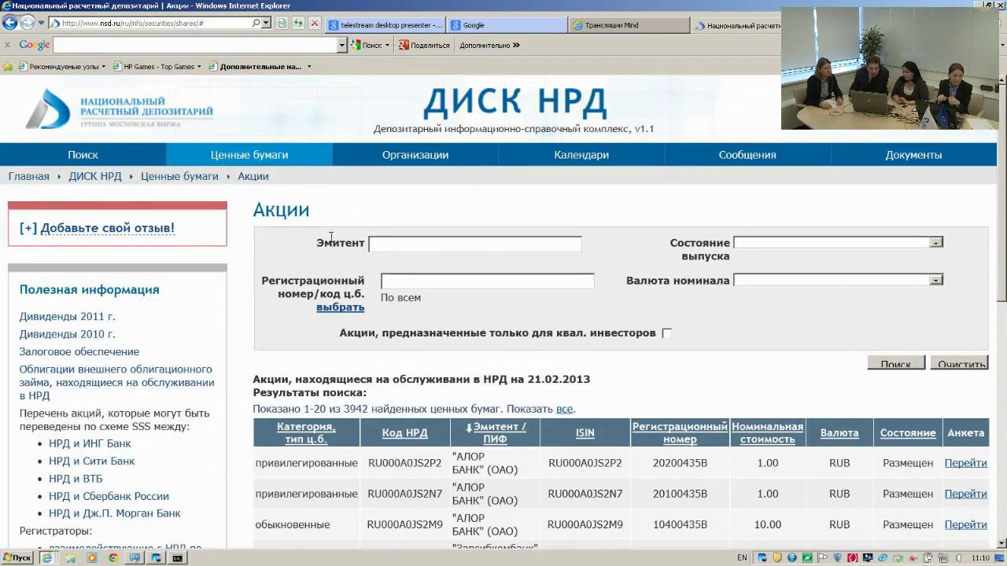
# - Open the "Эмитенты" page of the "Организации" section and look through the first page of issuers
pyautogui.moveTo(416, 163)
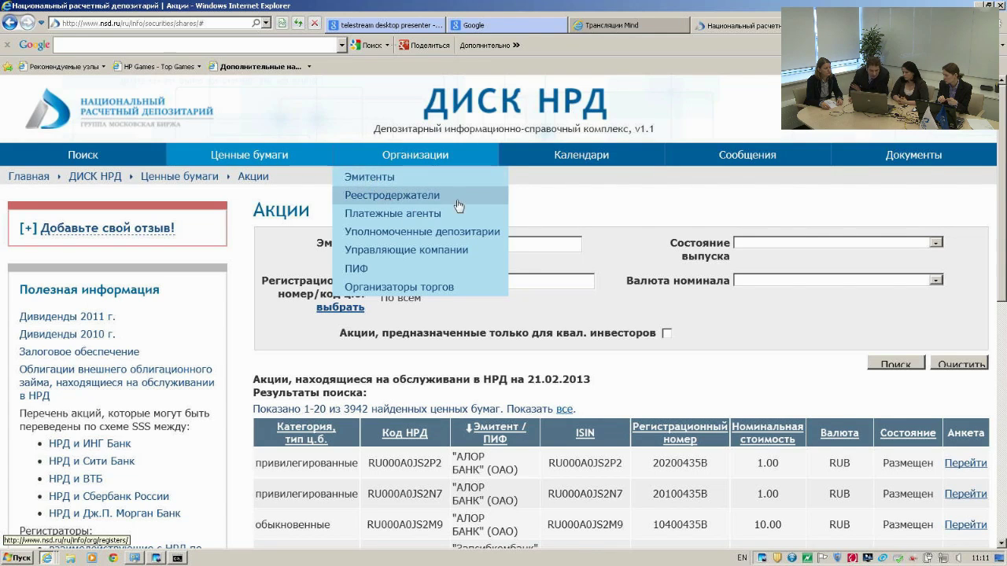
pyautogui.click(393, 175)
pyautogui.scroll(-3, 379, 295)
pyautogui.scroll(1, 383, 288)
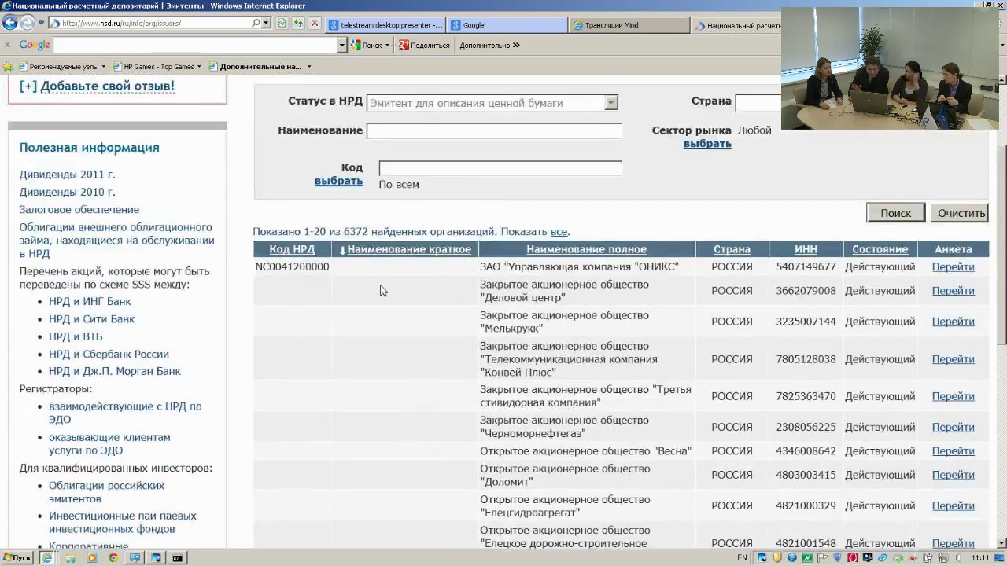
pyautogui.scroll(1, 382, 288)
pyautogui.scroll(-5, 382, 289)
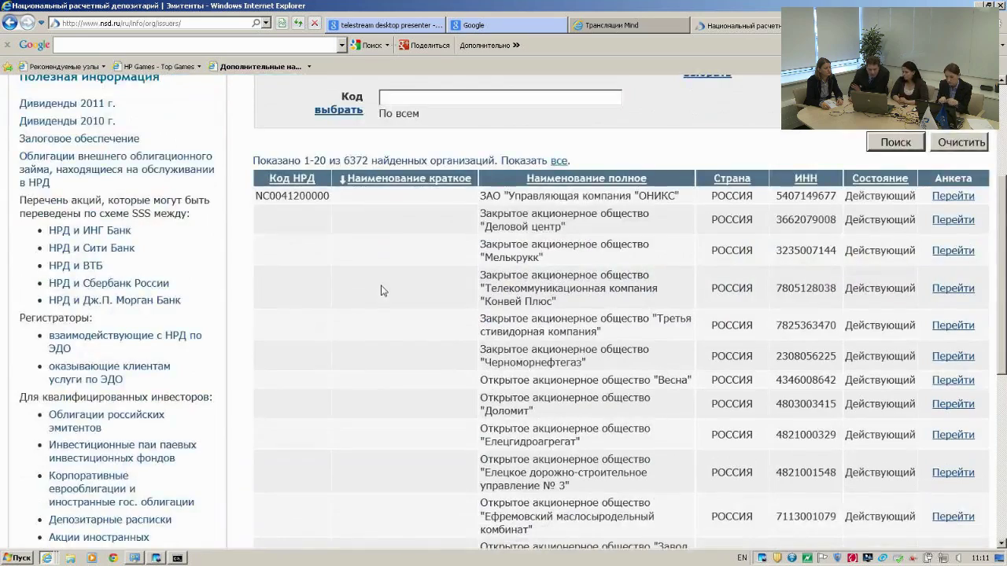
pyautogui.scroll(-3, 382, 292)
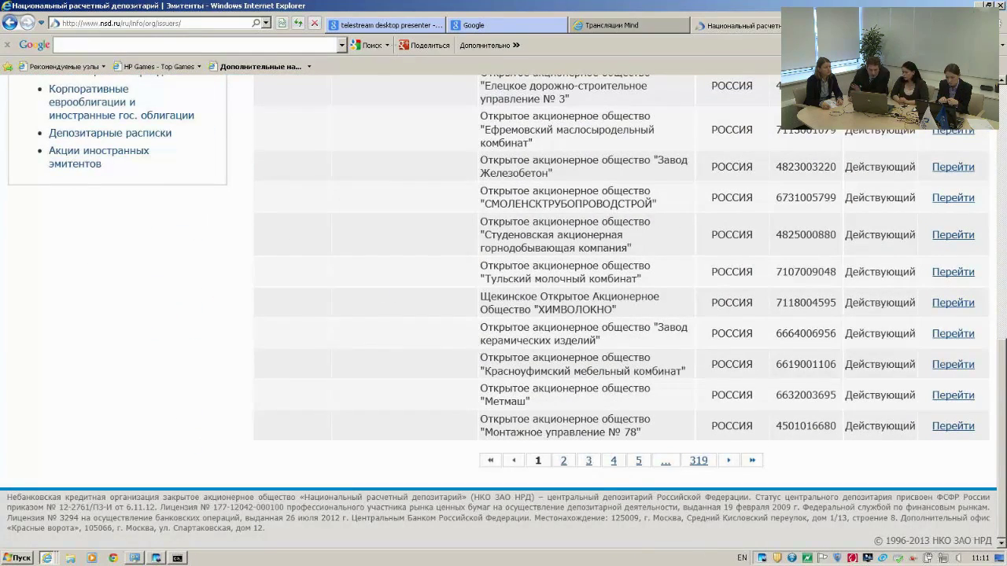
# - Go to the last page of the issuer list, page 319, and look through its entries
pyautogui.click(698, 461)
pyautogui.scroll(-4, 372, 303)
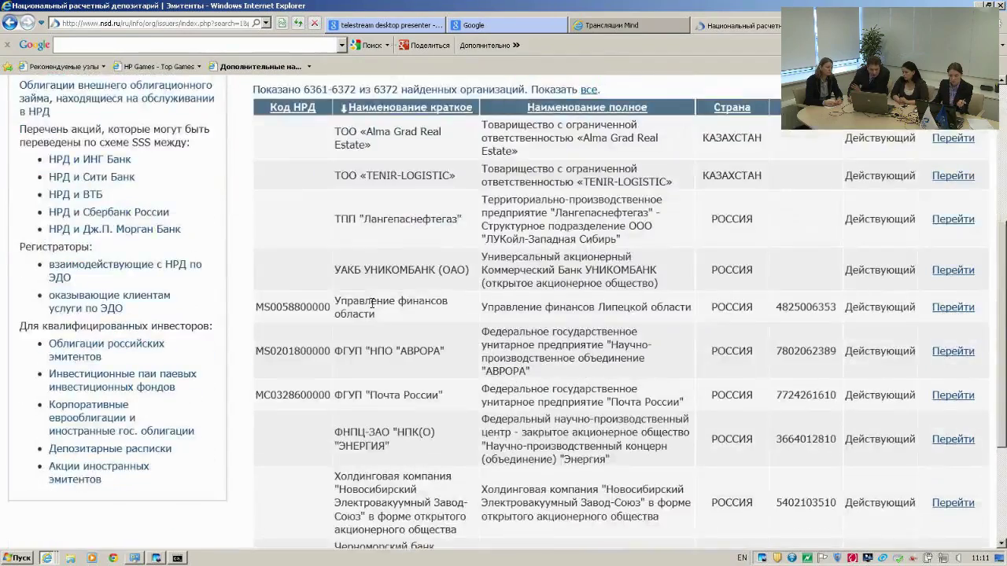
pyautogui.scroll(3, 372, 303)
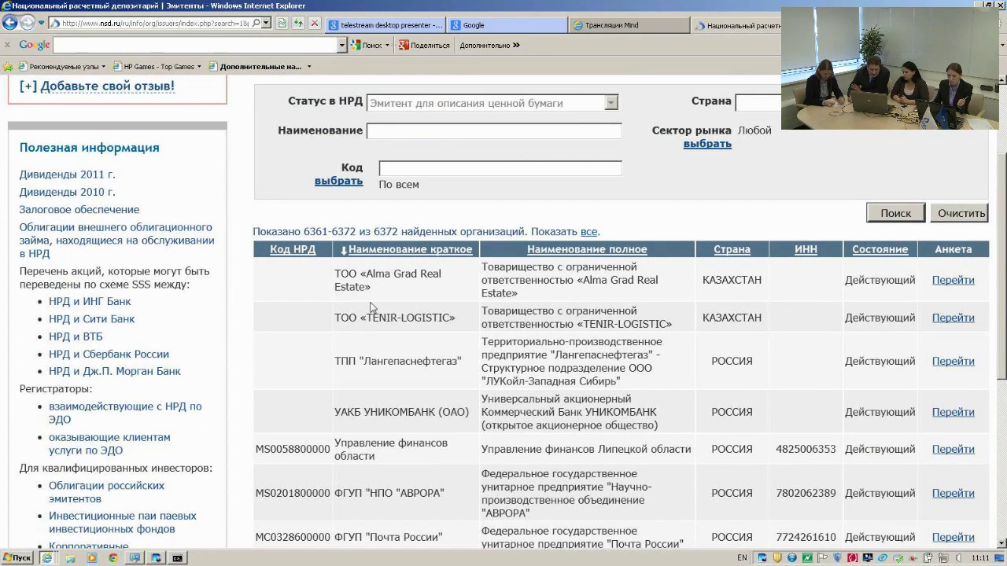
pyautogui.scroll(3, 473, 322)
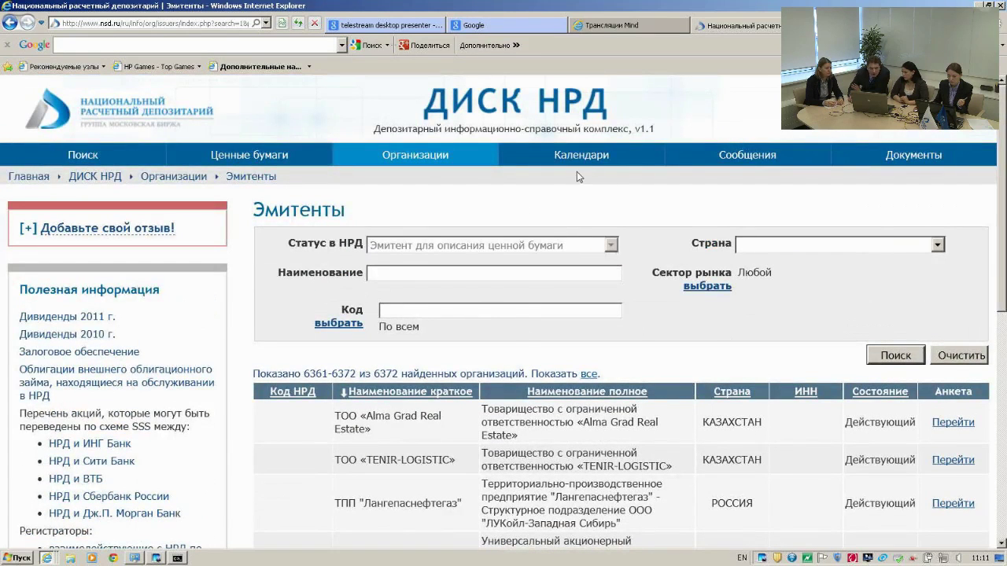
# - Open the "Календарь корпоративных действий" page of the "Календари" section and clear its preset filters
pyautogui.moveTo(590, 164)
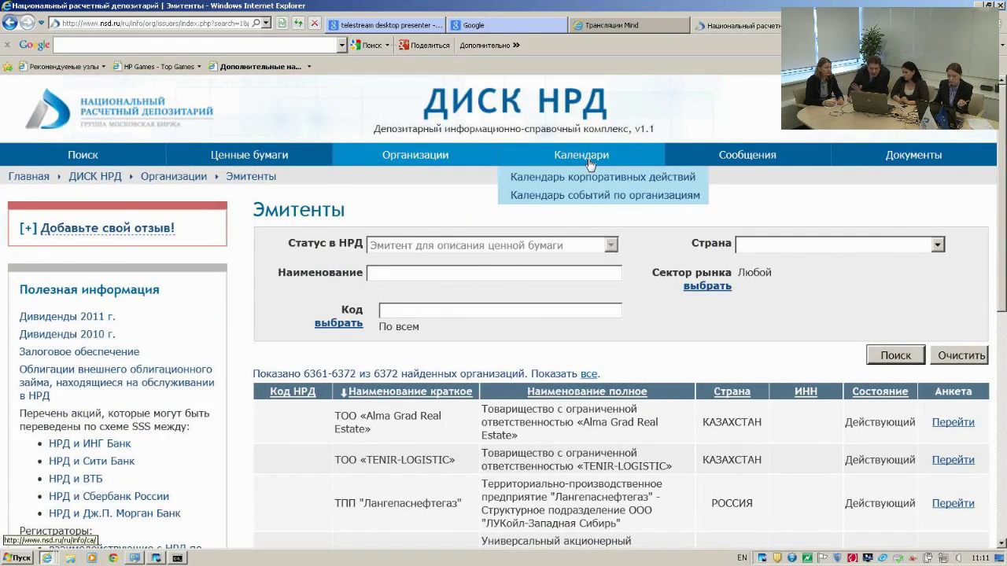
pyautogui.click(549, 183)
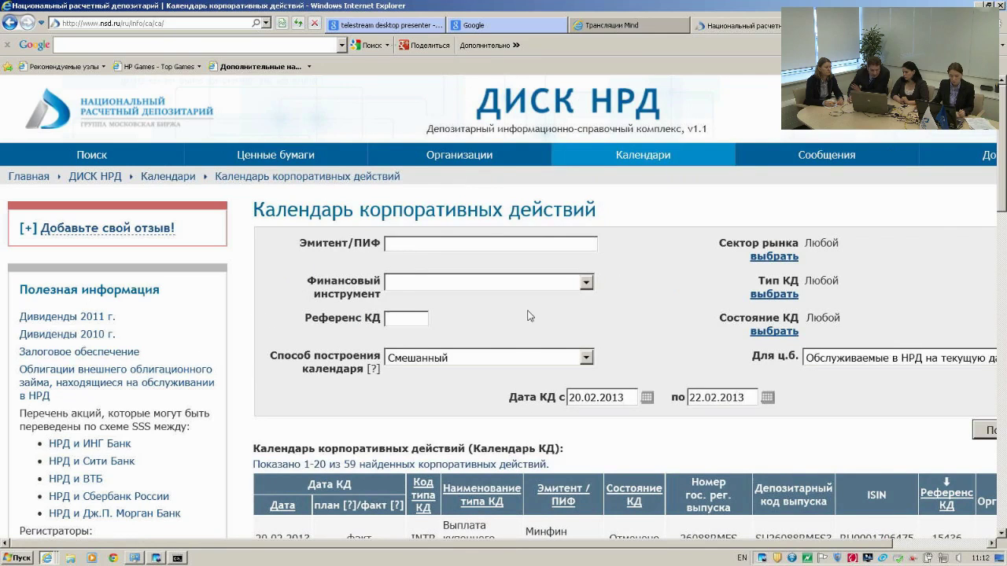
pyautogui.click(586, 282)
pyautogui.click(576, 294)
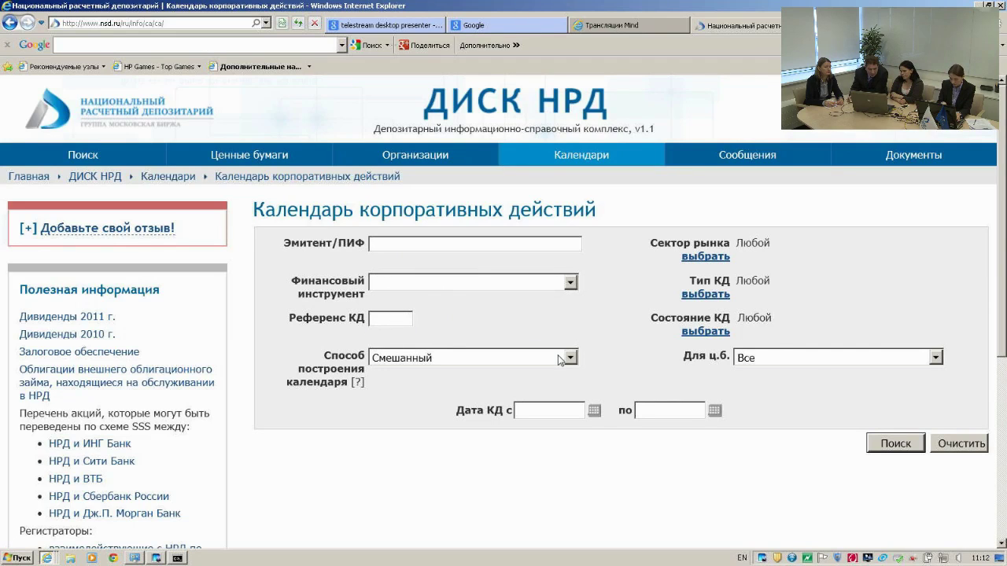
# - Examine the calendar filter options for construction method, market sector, corporate action type and state, and securities coverage
pyautogui.click(571, 358)
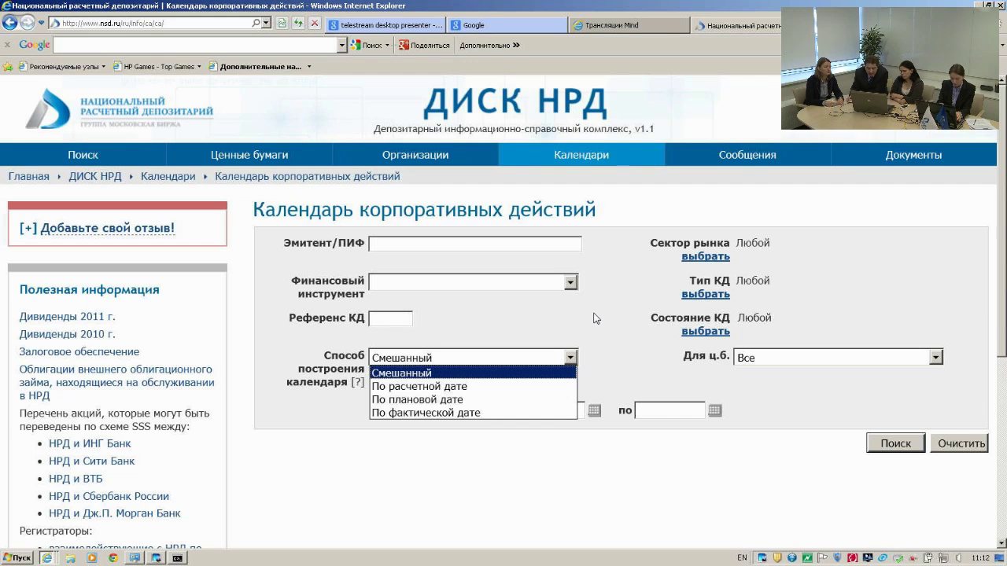
pyautogui.click(705, 256)
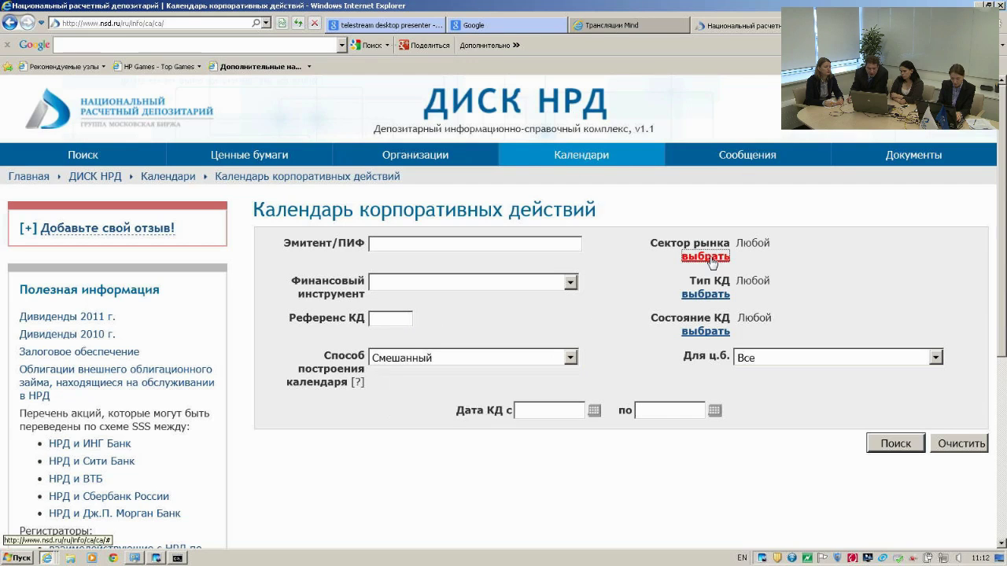
pyautogui.click(508, 367)
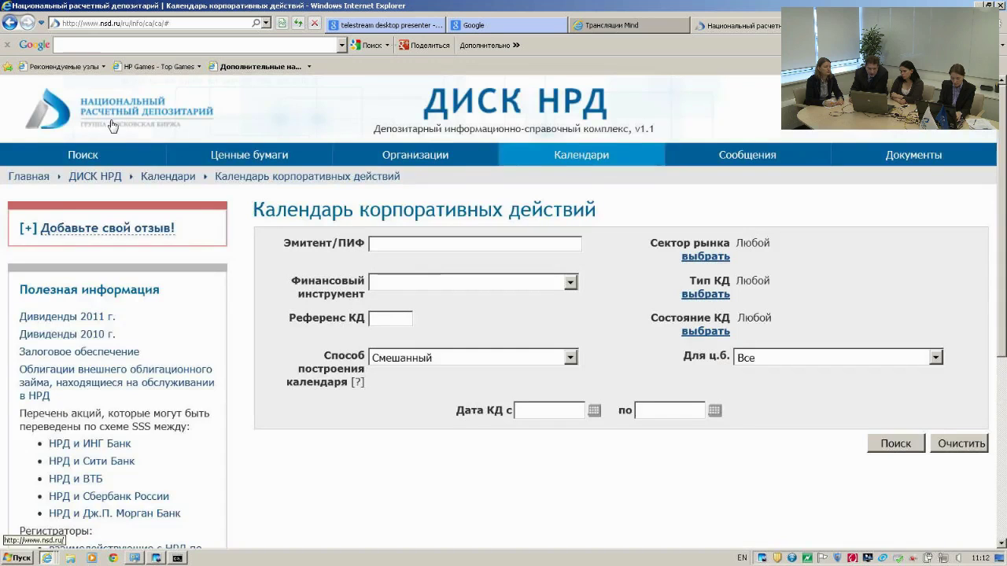
pyautogui.click(706, 294)
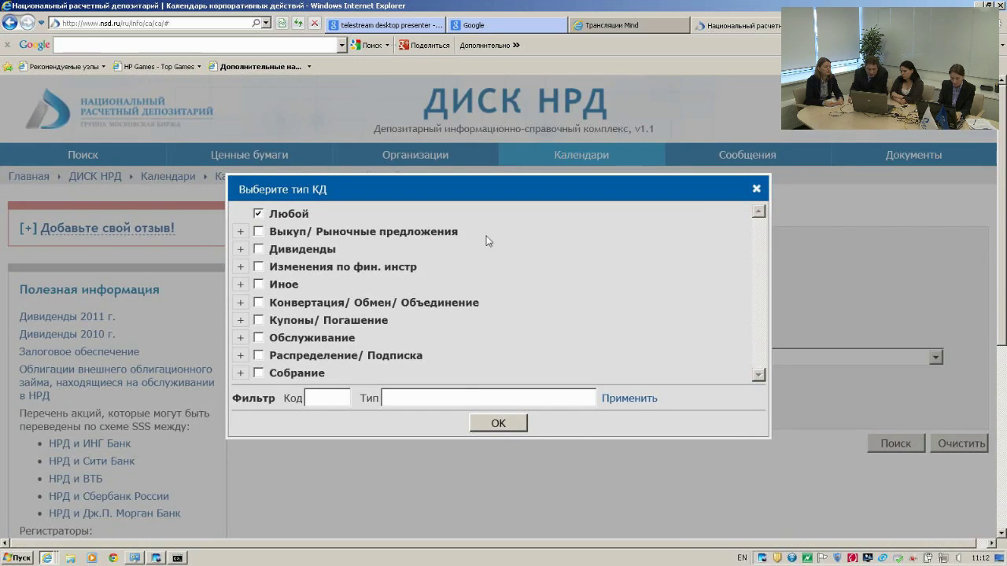
pyautogui.click(756, 189)
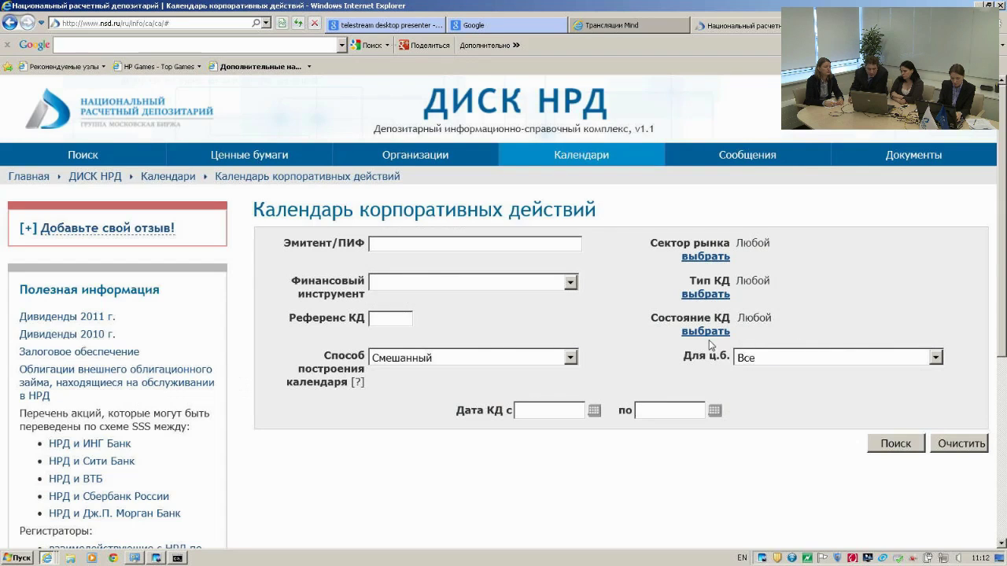
pyautogui.click(706, 331)
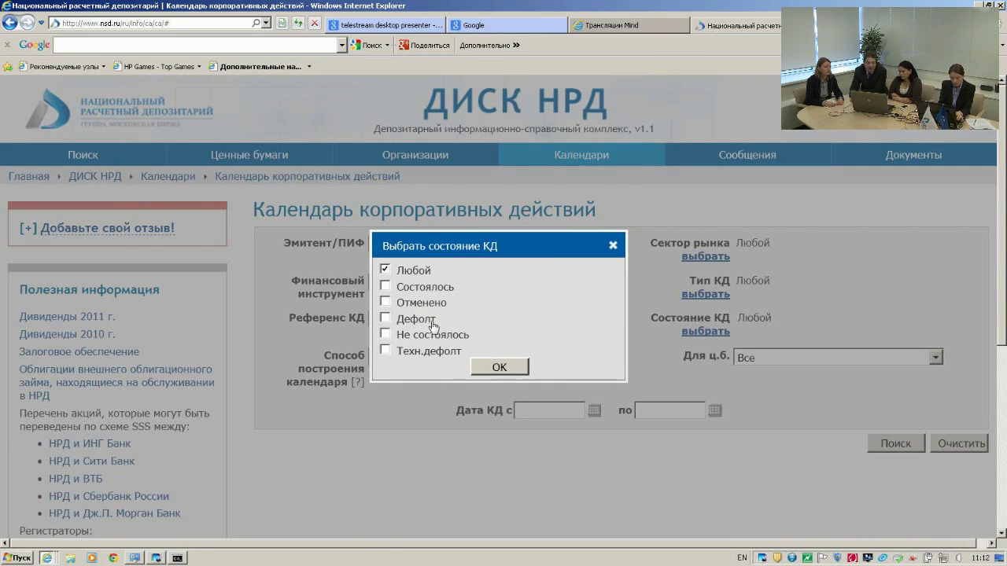
pyautogui.click(612, 246)
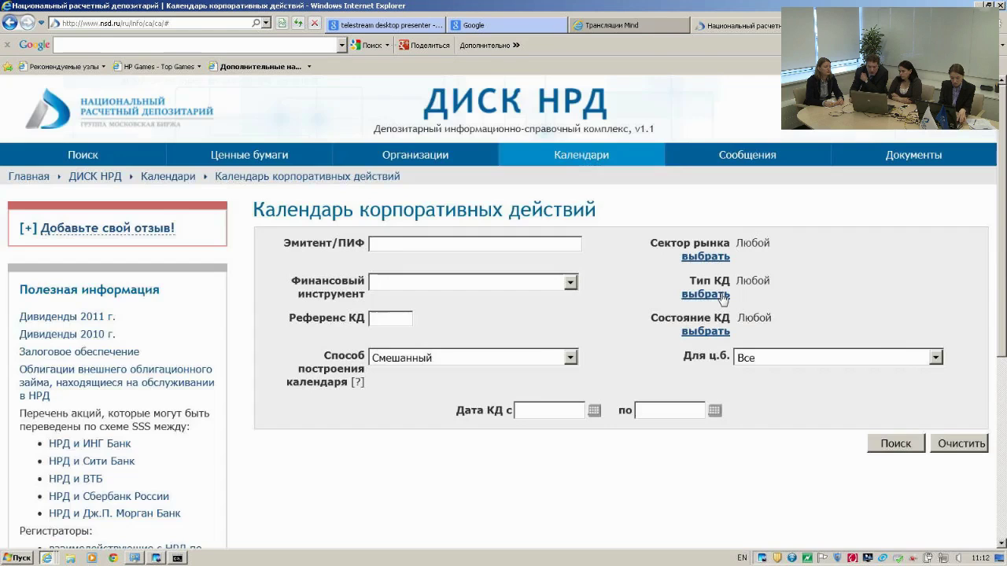
pyautogui.click(936, 358)
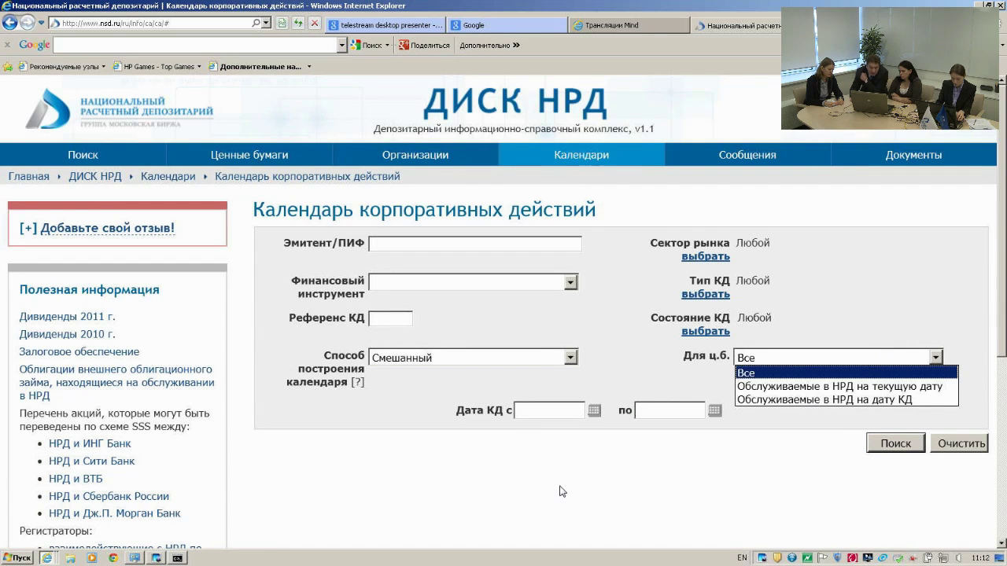
pyautogui.click(512, 444)
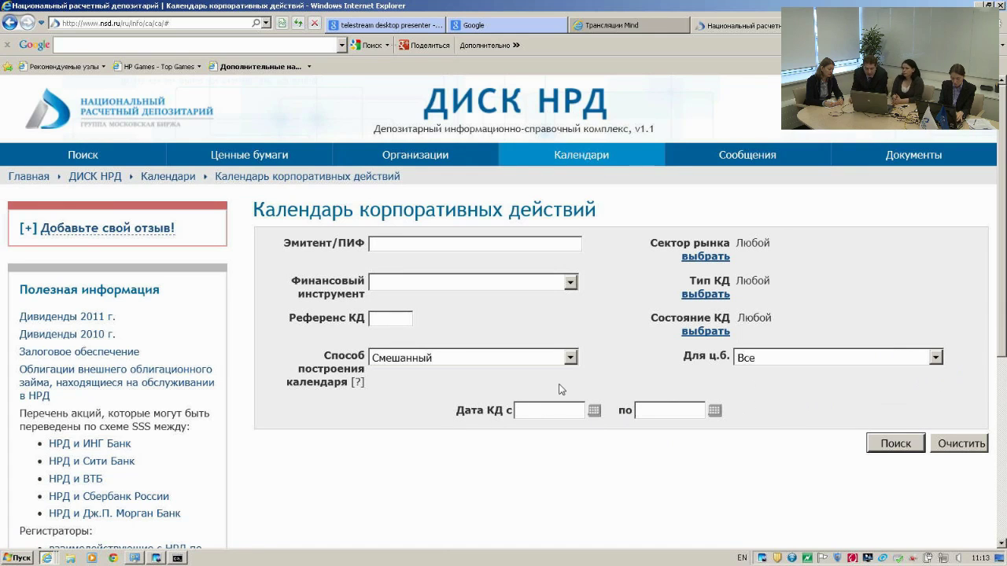
# - Try to run the corporate actions calendar search without filling in any filter
pyautogui.click(893, 445)
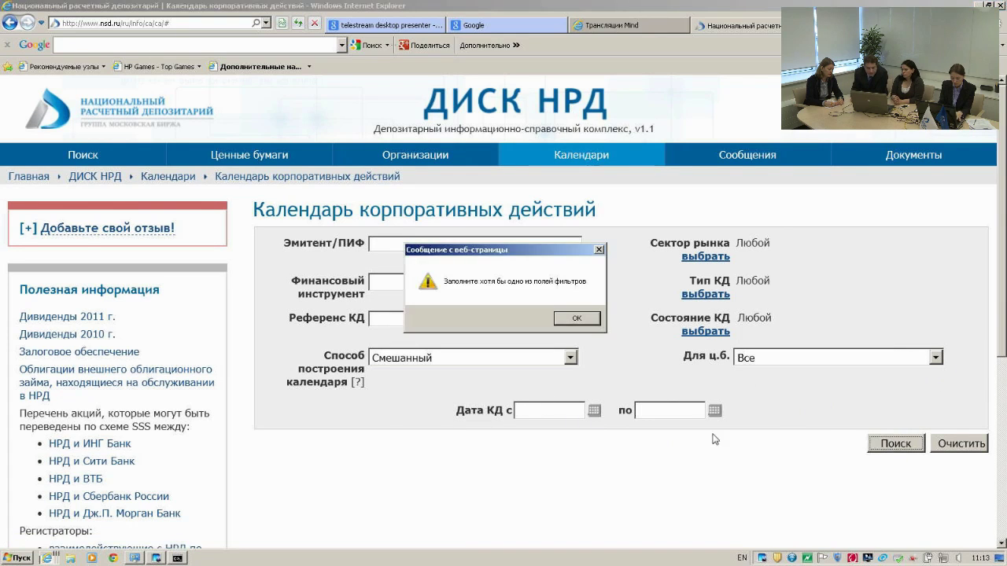
pyautogui.click(567, 323)
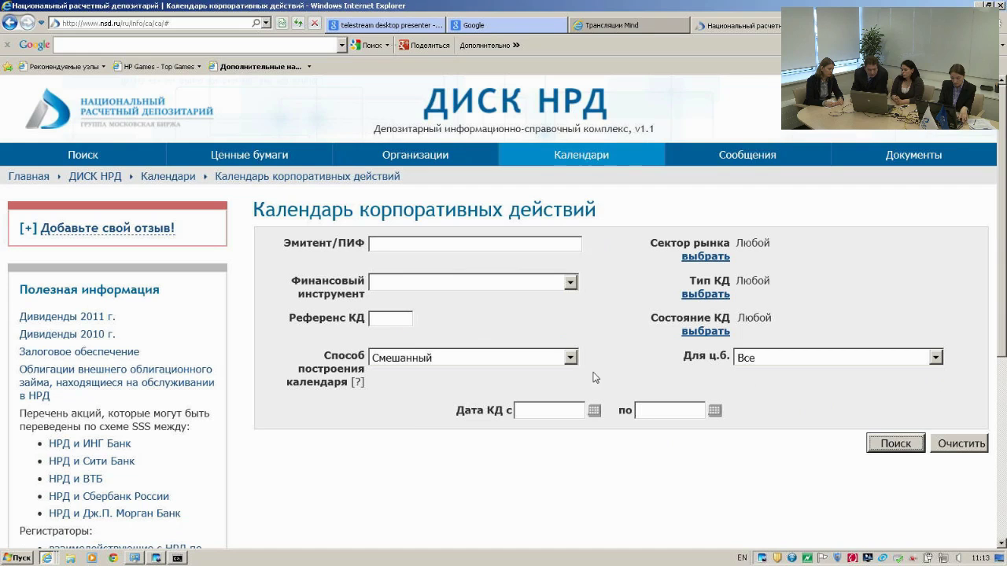
pyautogui.click(570, 358)
pyautogui.click(622, 346)
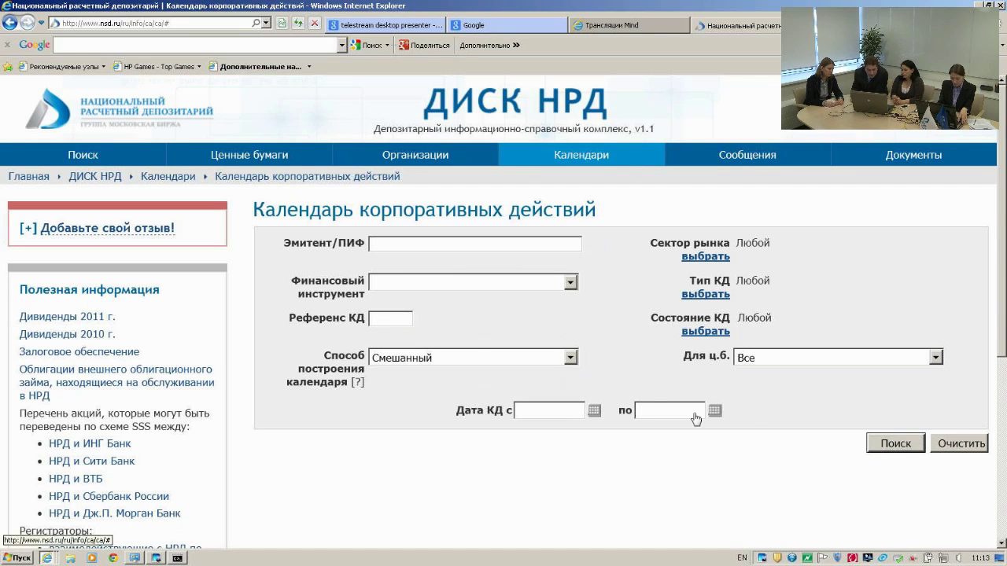
# - Search for corporate actions dated from 01.02.2013 to 21.02.2013 and look through the results
pyautogui.click(593, 411)
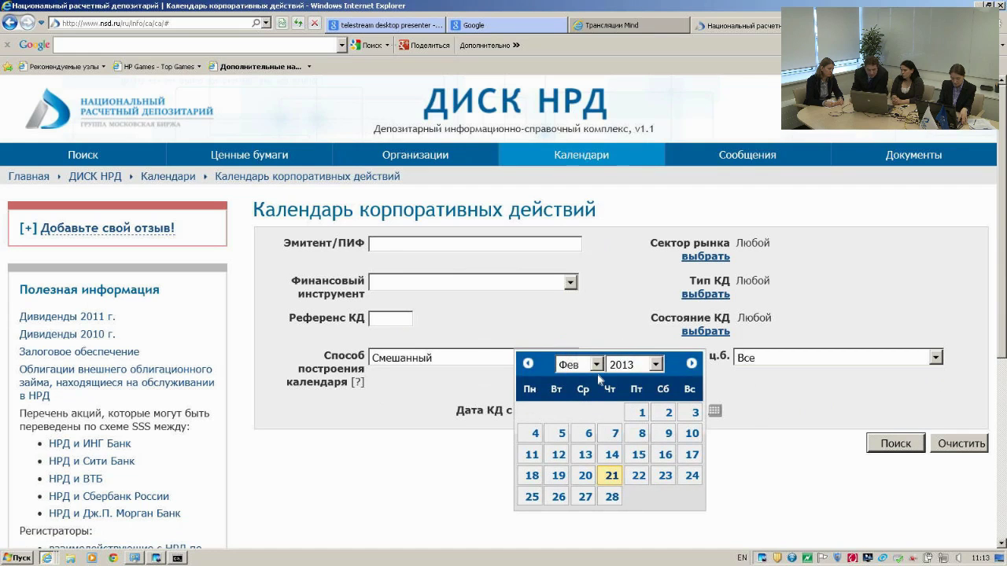
pyautogui.click(648, 414)
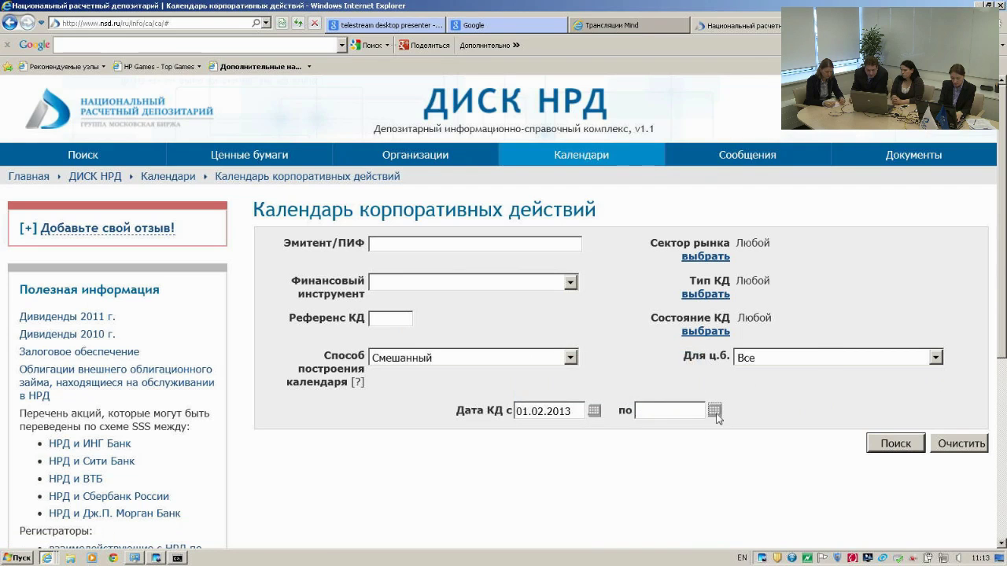
pyautogui.click(732, 476)
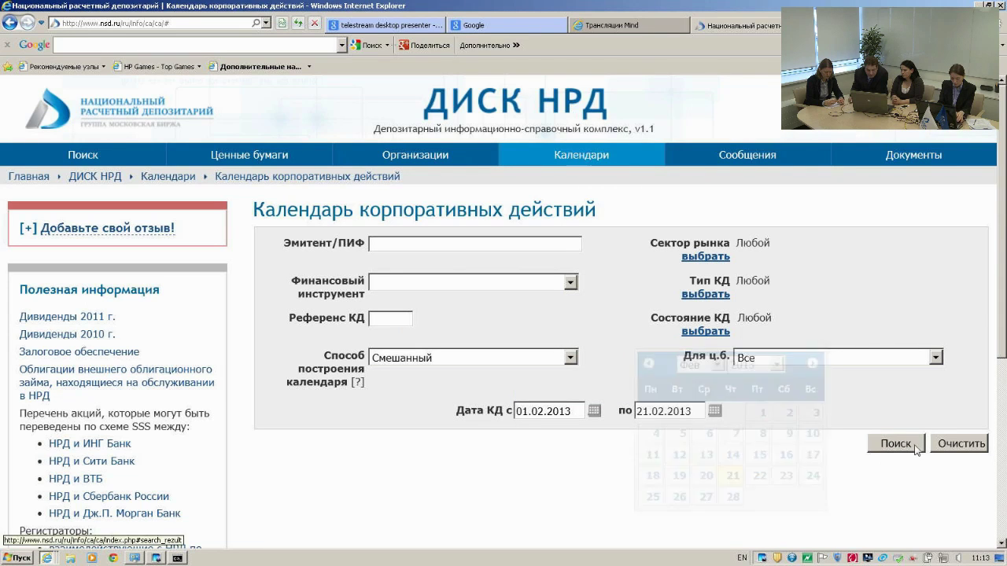
pyautogui.click(865, 443)
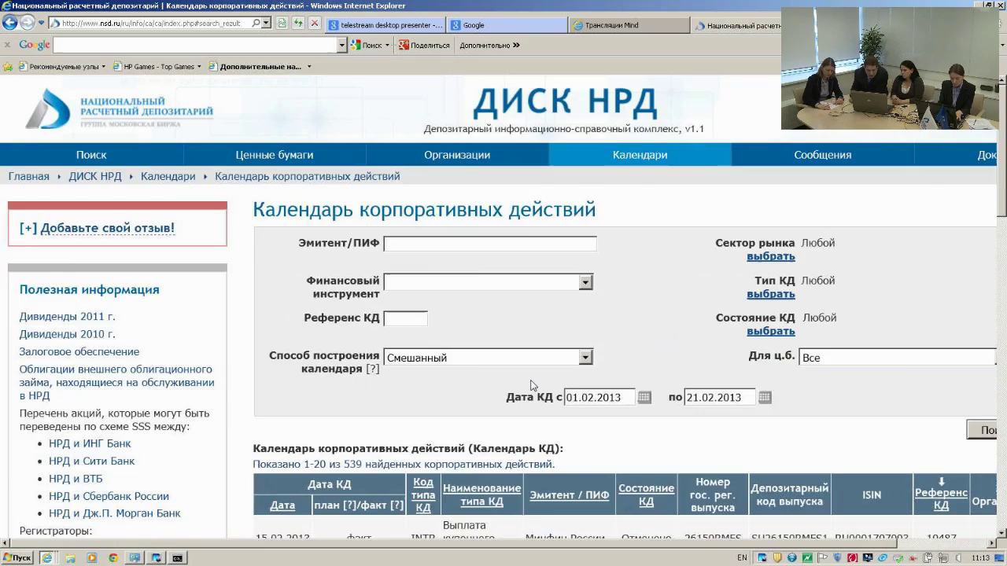
pyautogui.scroll(-10, 526, 387)
pyautogui.scroll(-9, 527, 388)
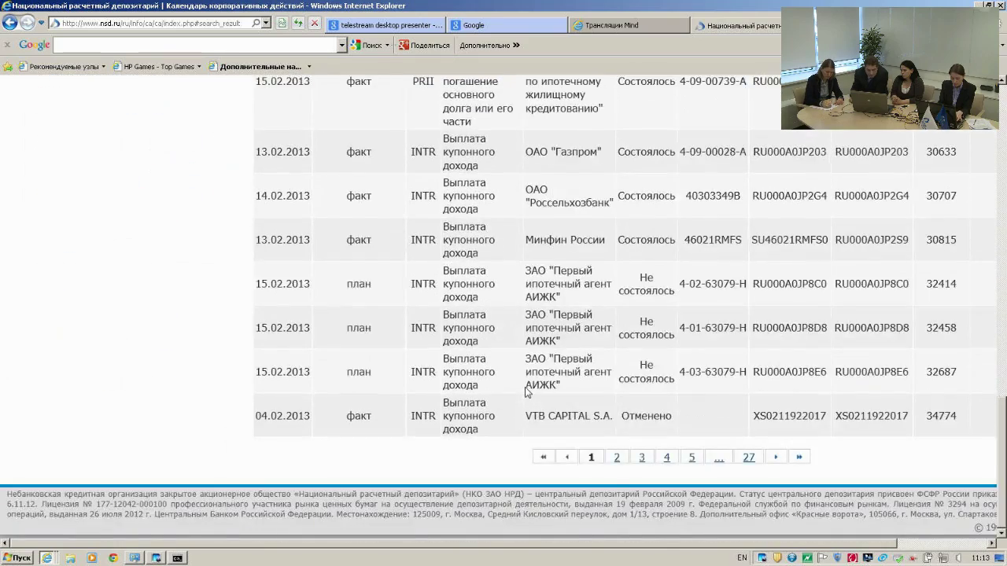
pyautogui.scroll(5, 526, 390)
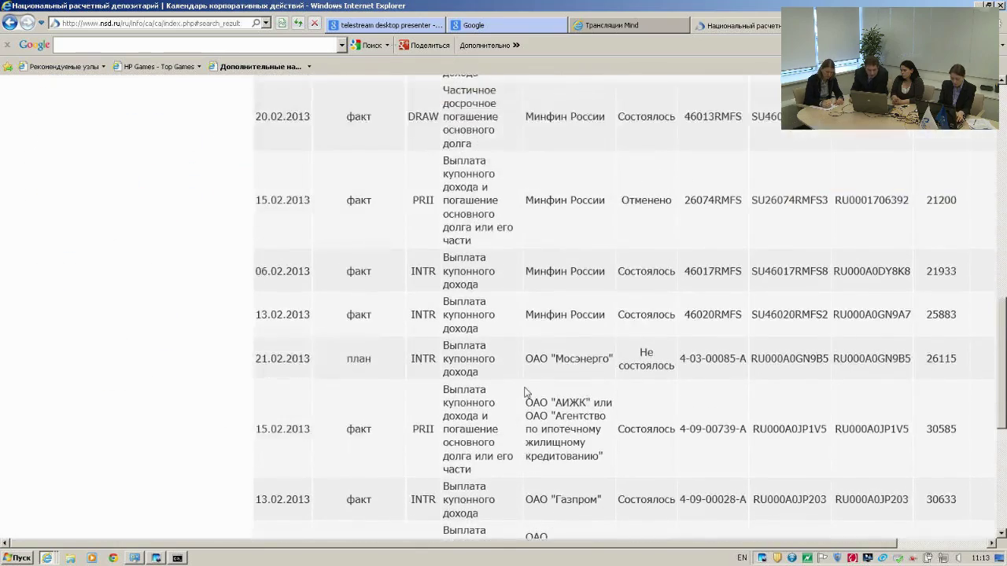
pyautogui.scroll(-5, 525, 391)
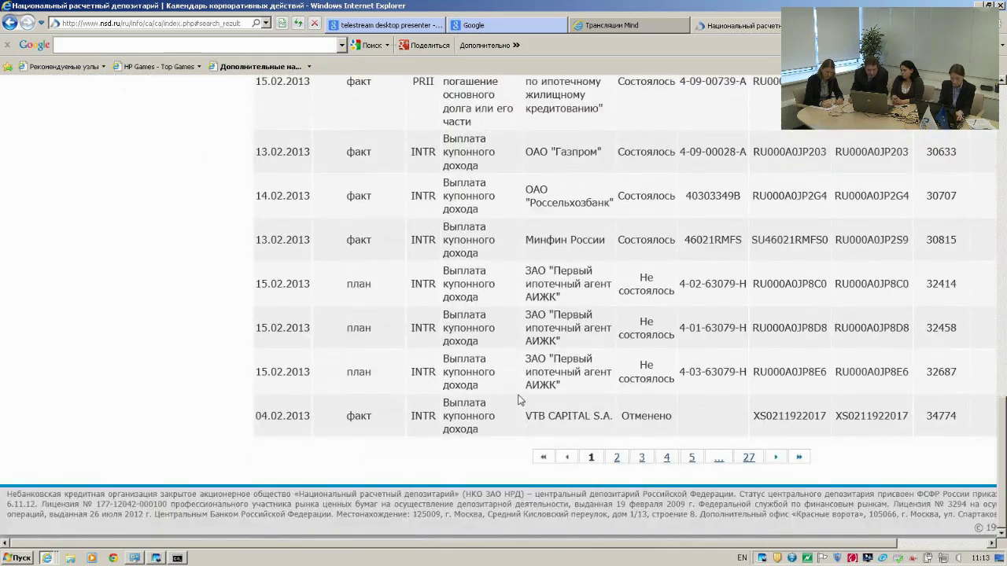
pyautogui.scroll(10, 369, 390)
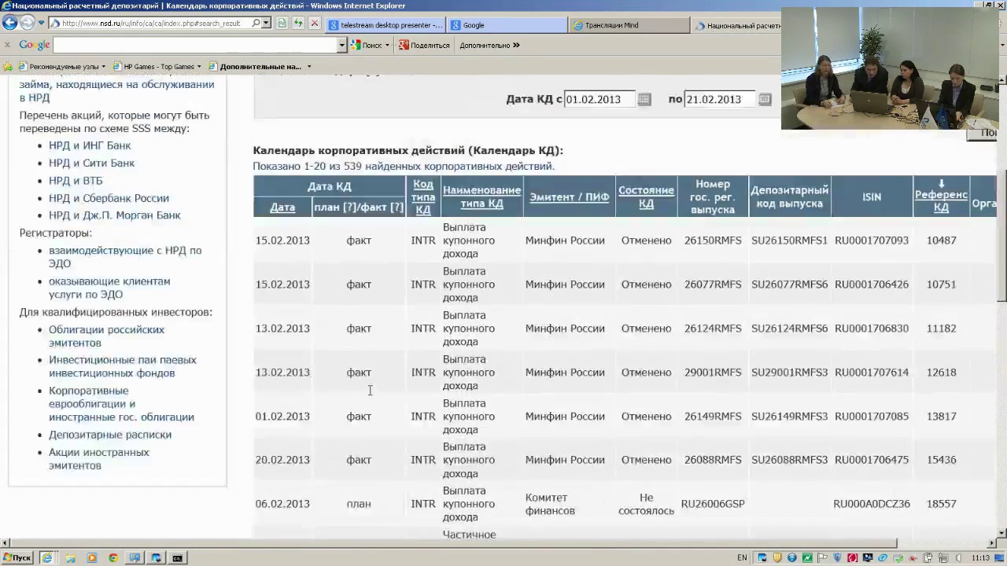
# - Open the details of the first corporate action in the results and examine its dates, events and coupon data
pyautogui.click(878, 542)
pyautogui.click(965, 282)
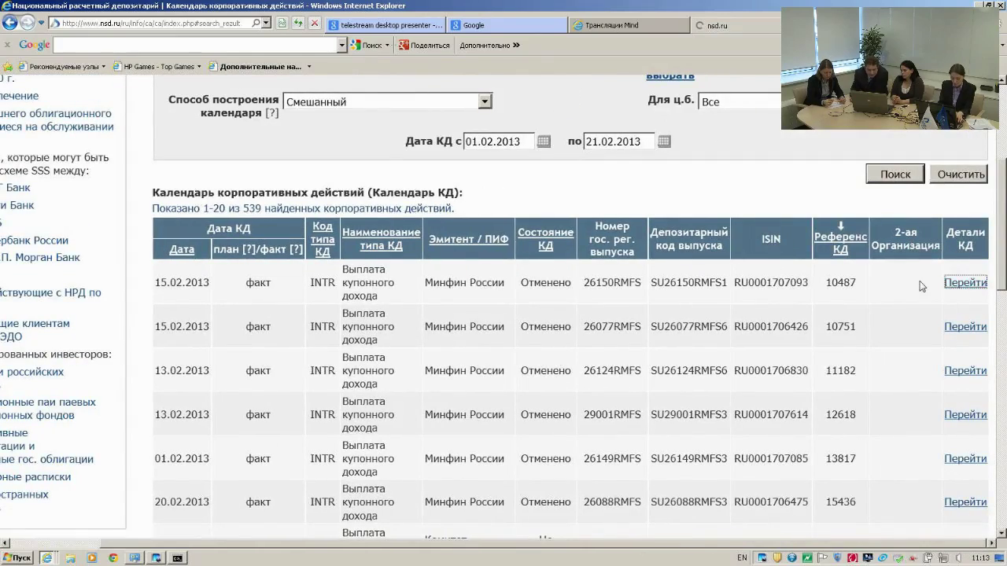
pyautogui.scroll(-5, 480, 287)
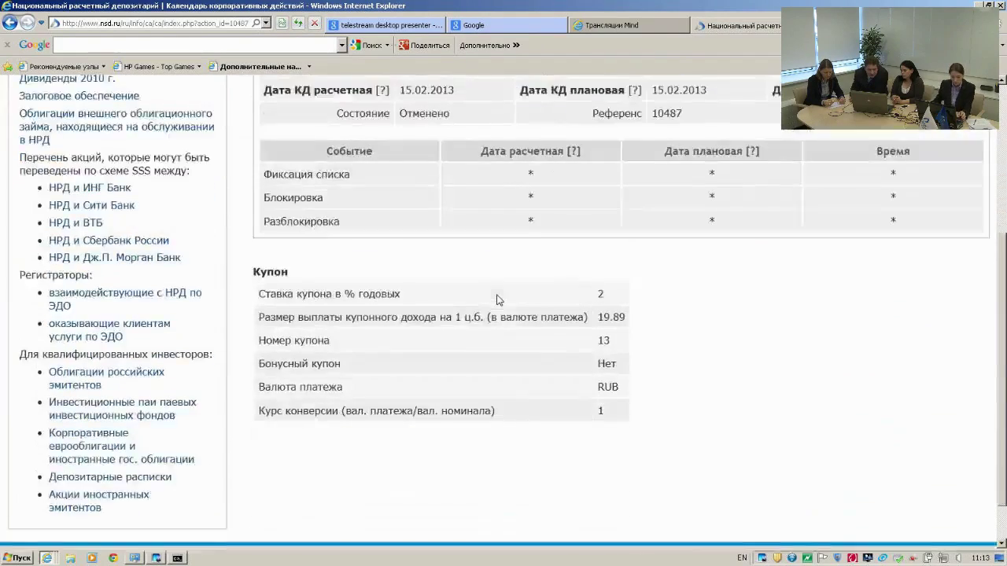
pyautogui.scroll(3, 543, 297)
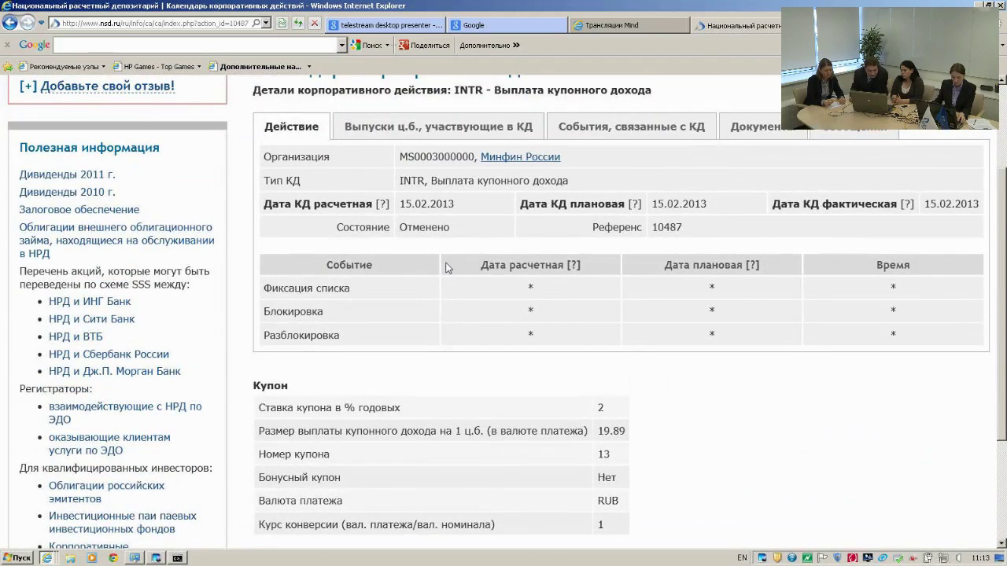
pyautogui.scroll(-2, 448, 275)
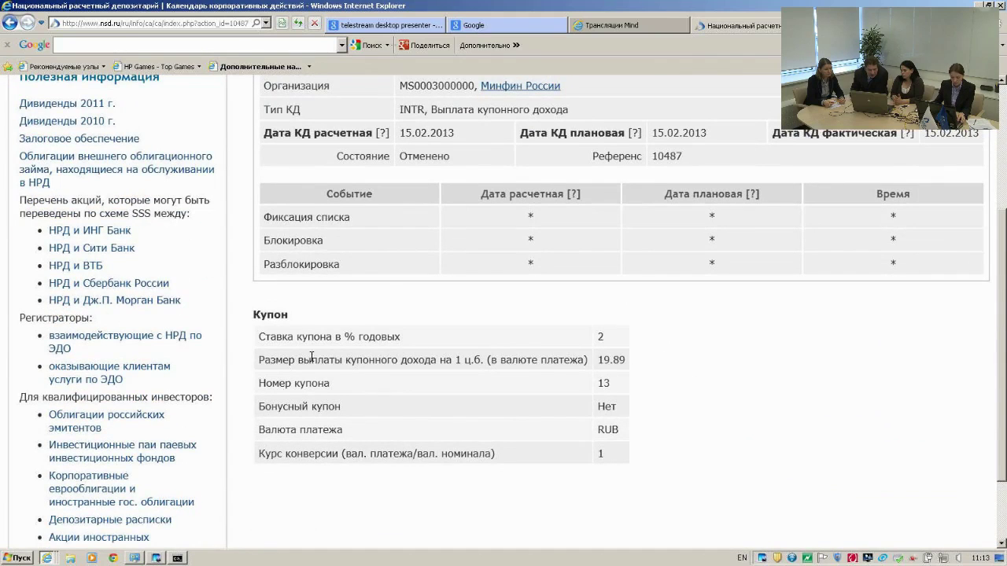
pyautogui.scroll(4, 672, 422)
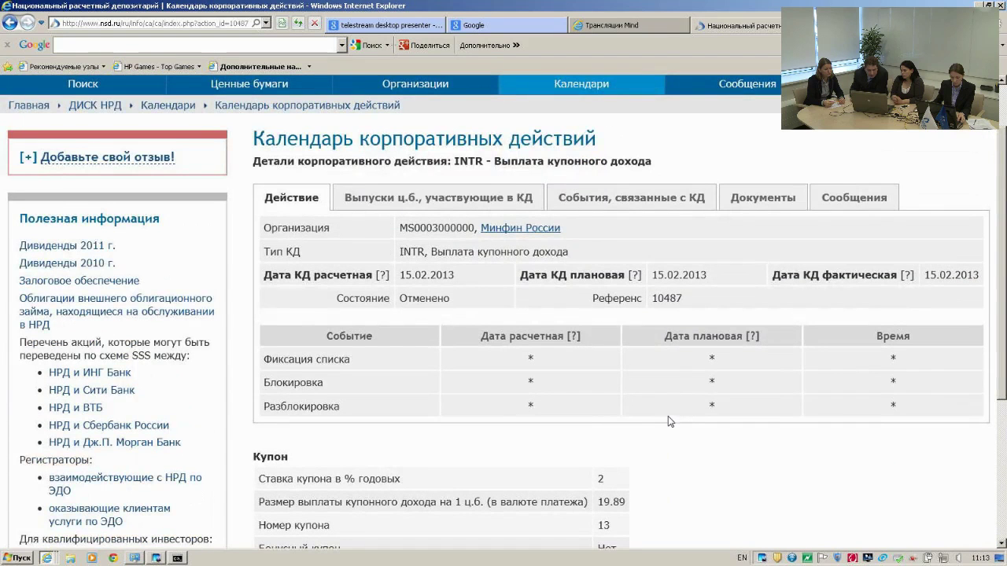
# - Review the corporate action's participating securities, related events and messages, and return to its main action details
pyautogui.click(412, 206)
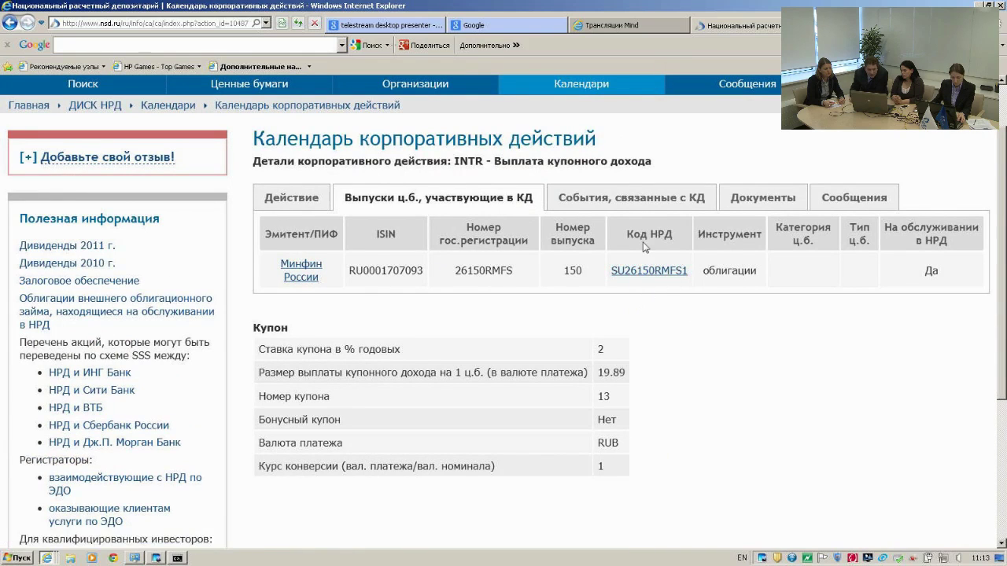
pyautogui.click(638, 201)
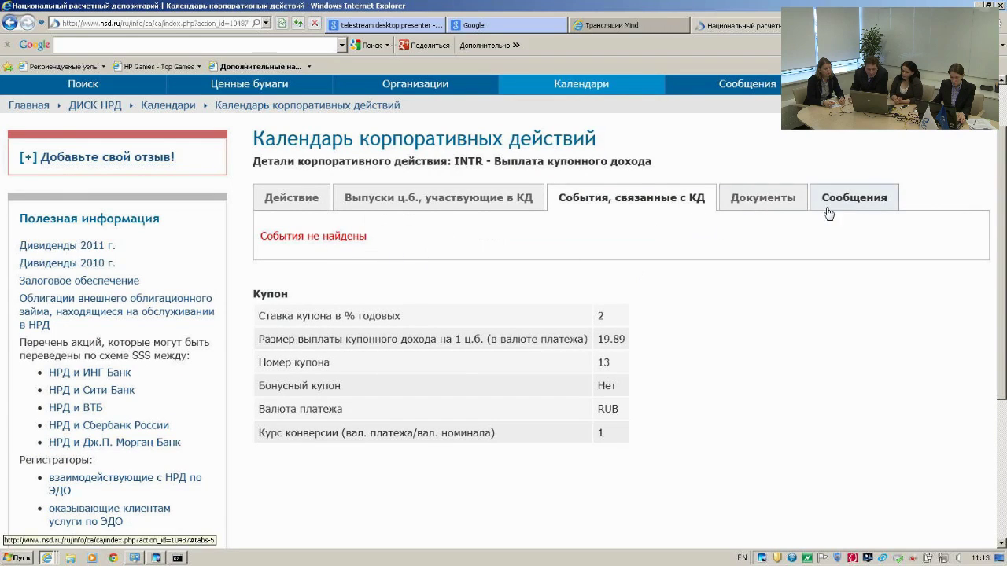
pyautogui.click(857, 203)
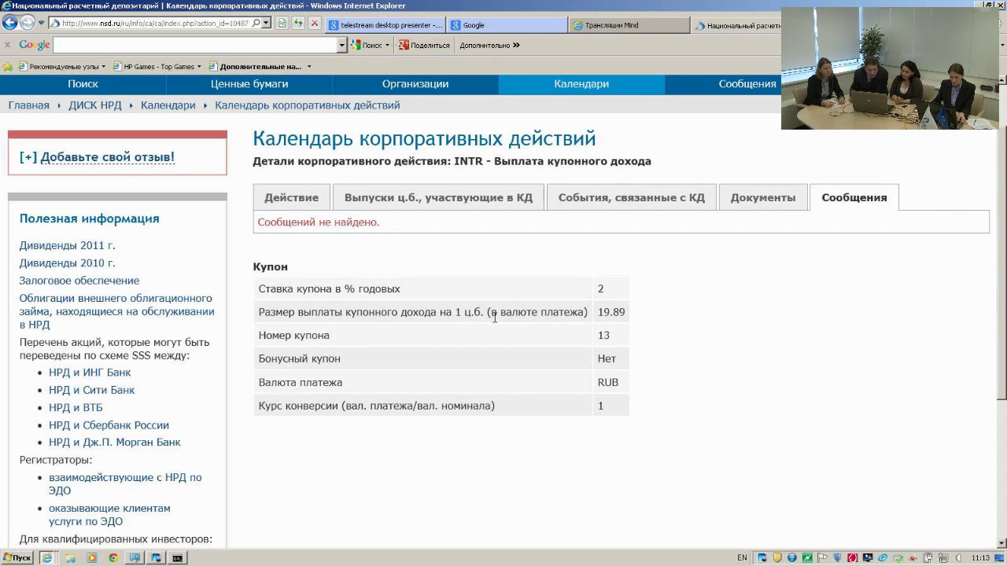
pyautogui.scroll(2, 607, 382)
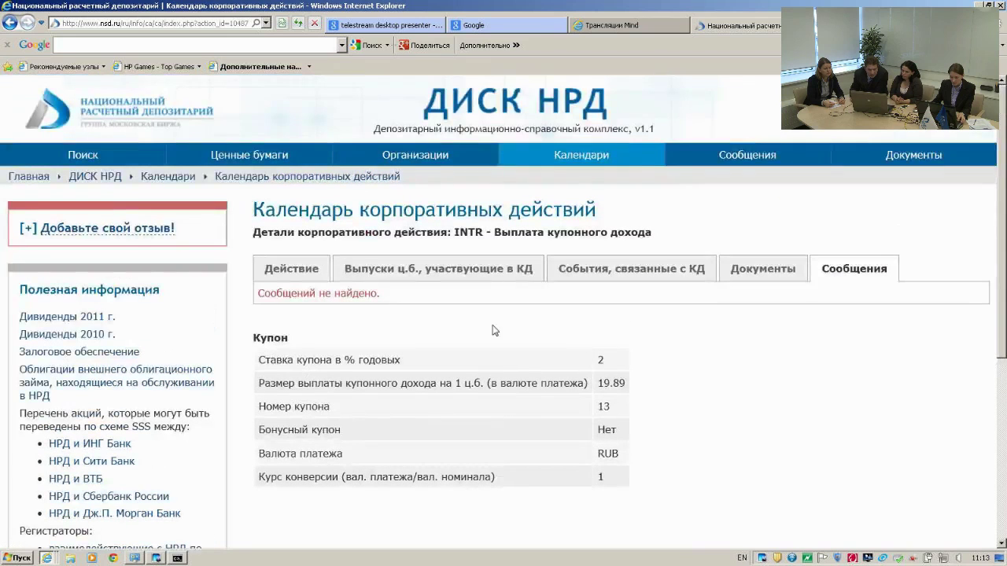
pyautogui.click(306, 275)
pyautogui.scroll(-2, 592, 371)
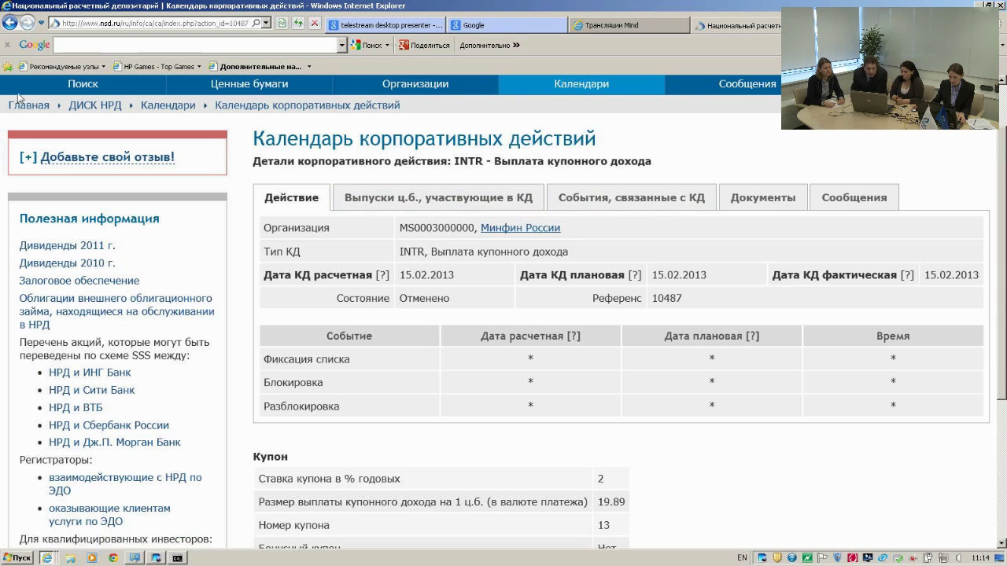
# - Open the calendar of events by organization and examine the event types available for filtering
pyautogui.click(582, 92)
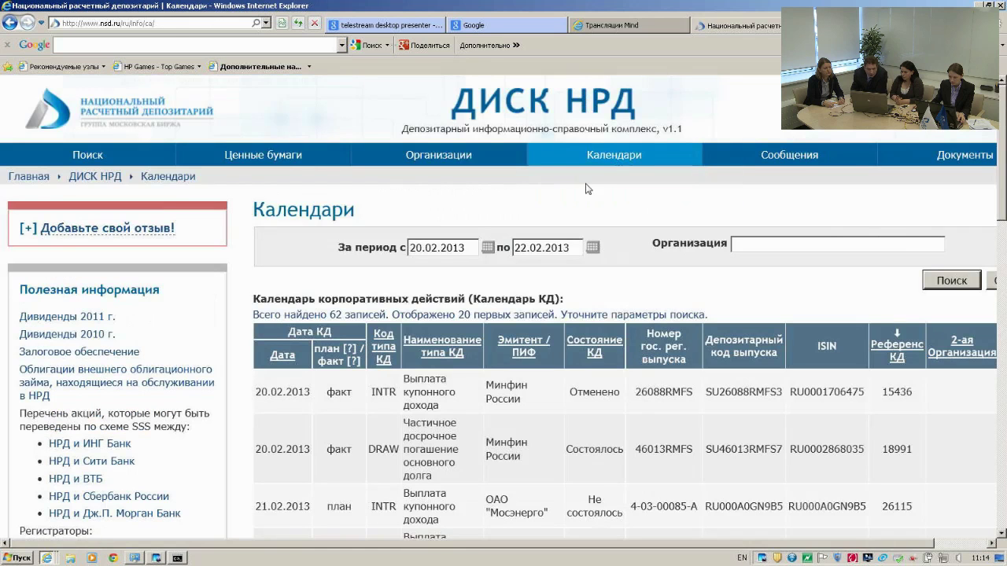
pyautogui.moveTo(602, 190)
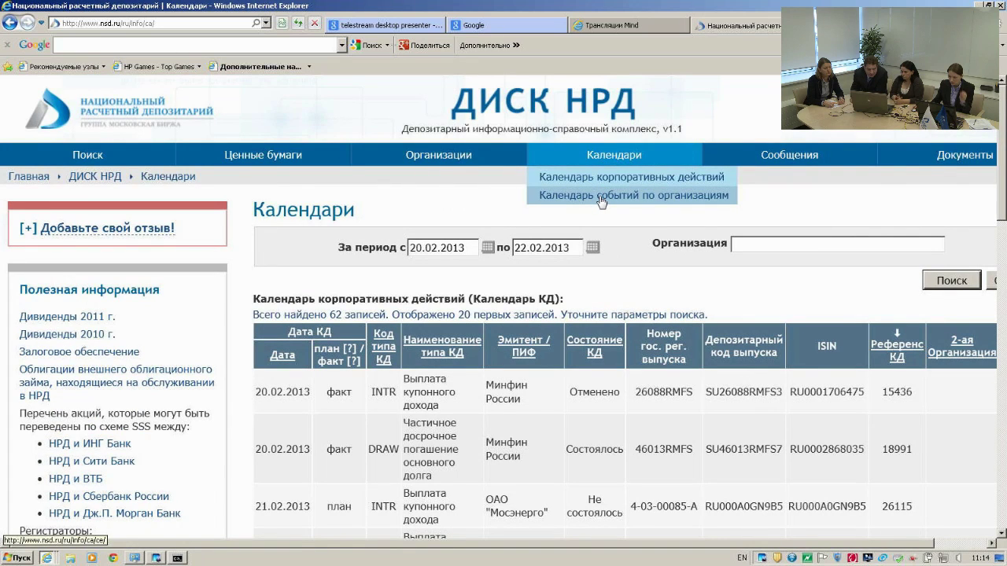
pyautogui.click(602, 197)
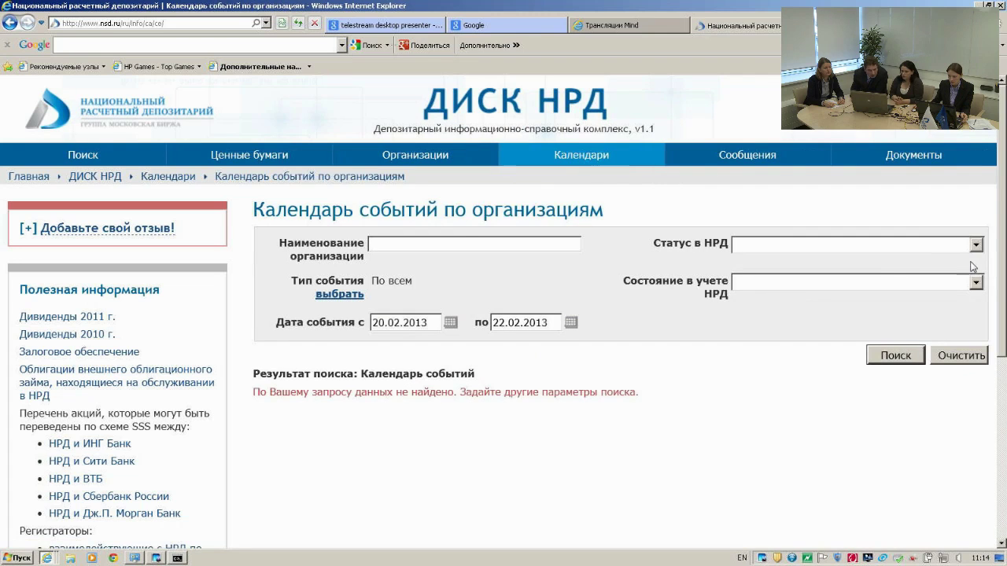
pyautogui.click(341, 294)
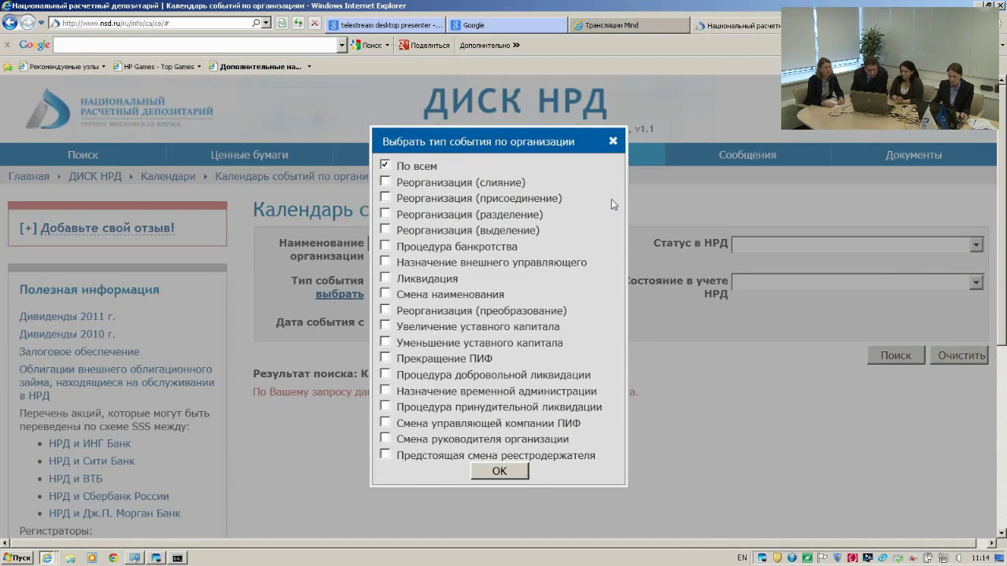
pyautogui.scroll(-3, 612, 235)
pyautogui.scroll(2, 610, 267)
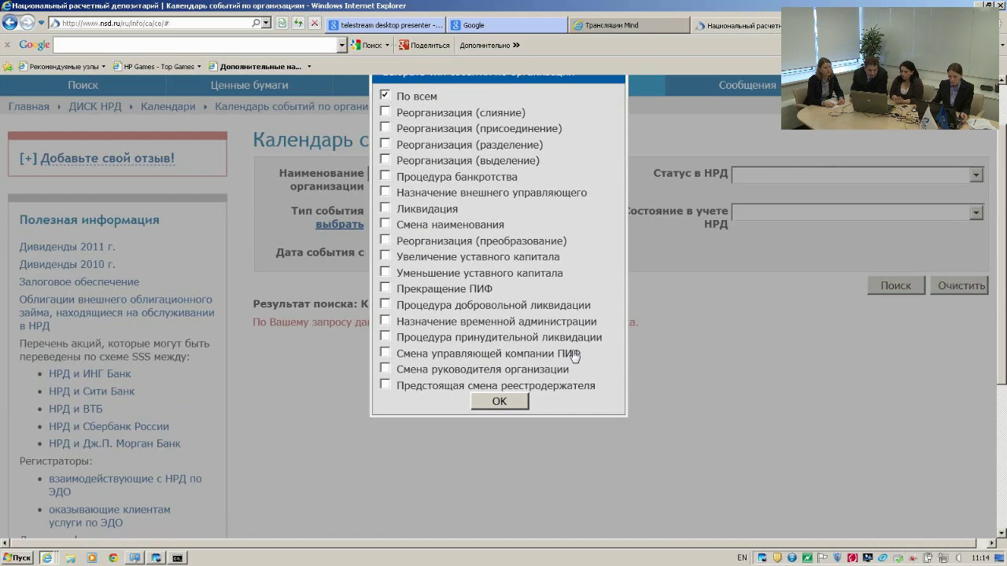
pyautogui.click(521, 406)
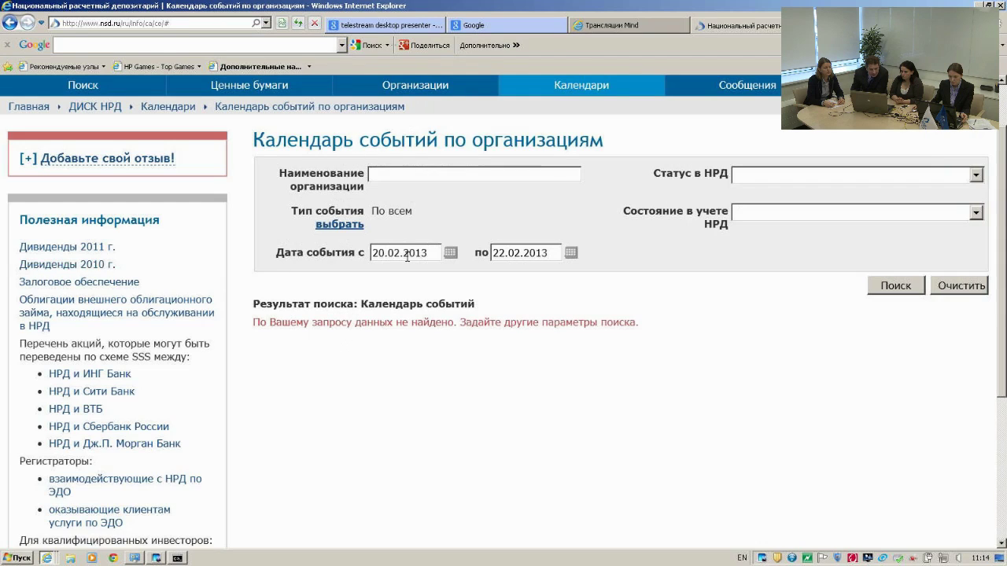
pyautogui.click(334, 228)
pyautogui.click(618, 214)
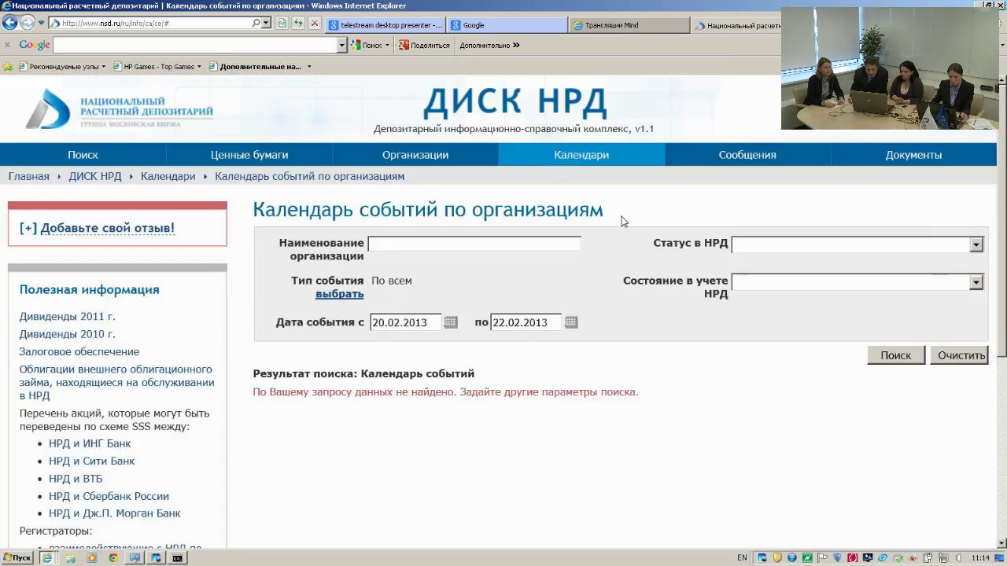
# - Examine the НРД accounting state and НРД status filter options of the organization events calendar
pyautogui.click(974, 285)
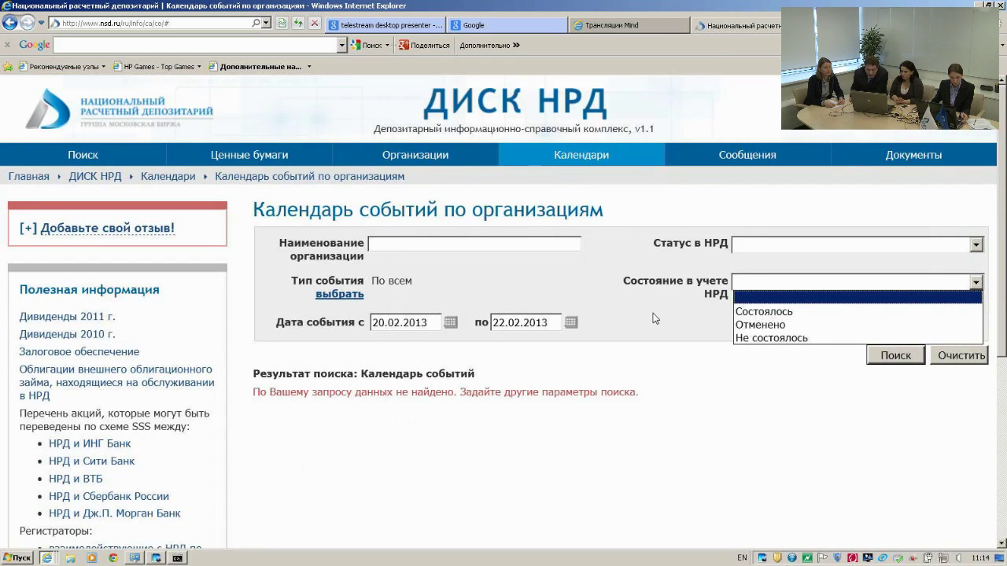
pyautogui.click(652, 319)
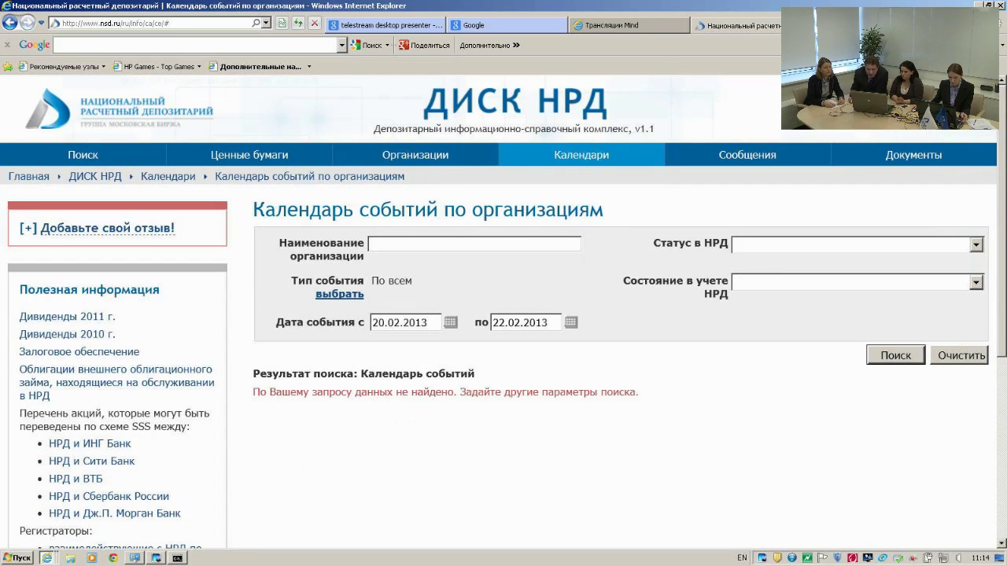
pyautogui.click(976, 246)
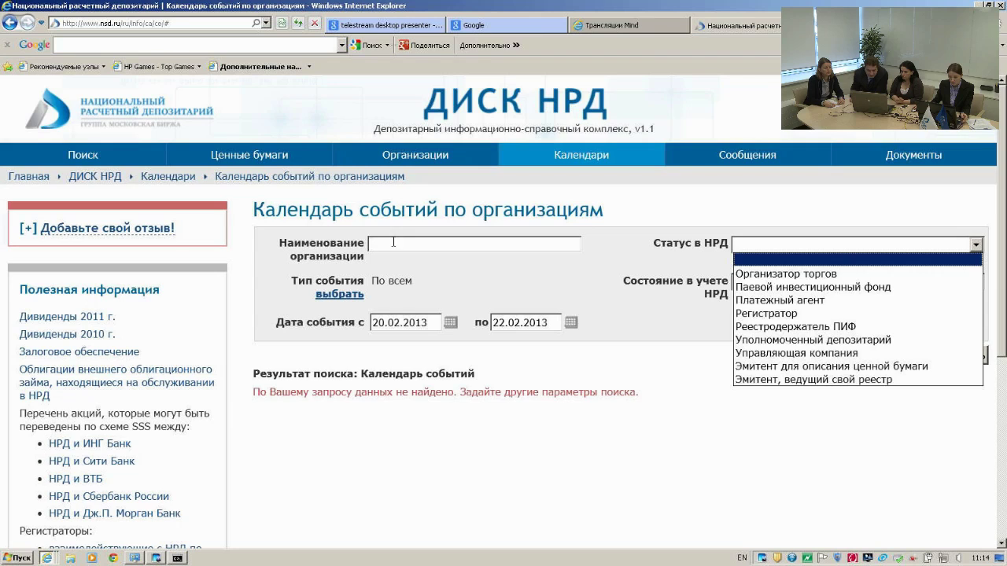
pyautogui.click(563, 281)
# - Open the messages on securities and look over the search filters and the list of published messages
pyautogui.moveTo(767, 168)
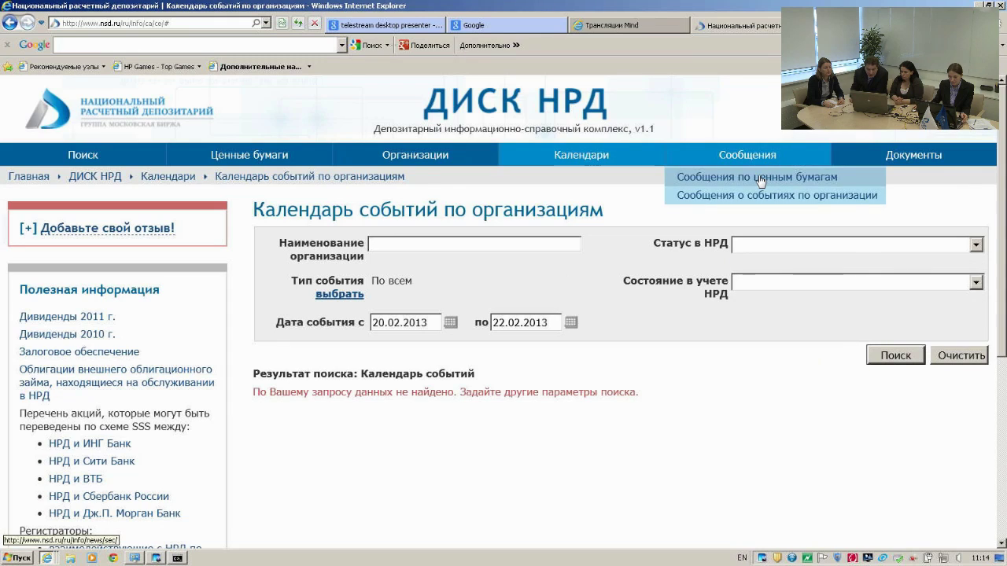
pyautogui.click(760, 179)
pyautogui.scroll(-5, 510, 236)
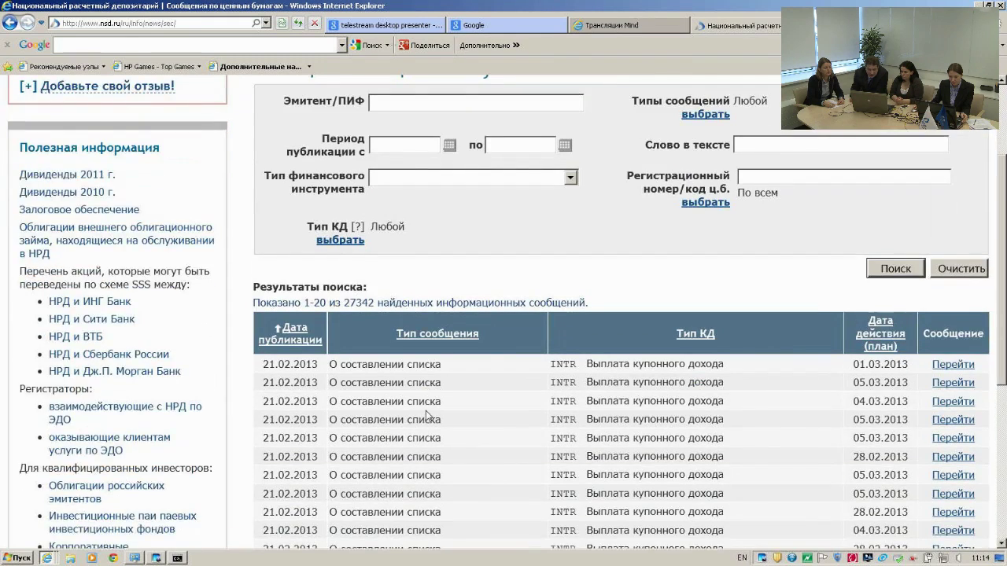
pyautogui.scroll(4, 453, 385)
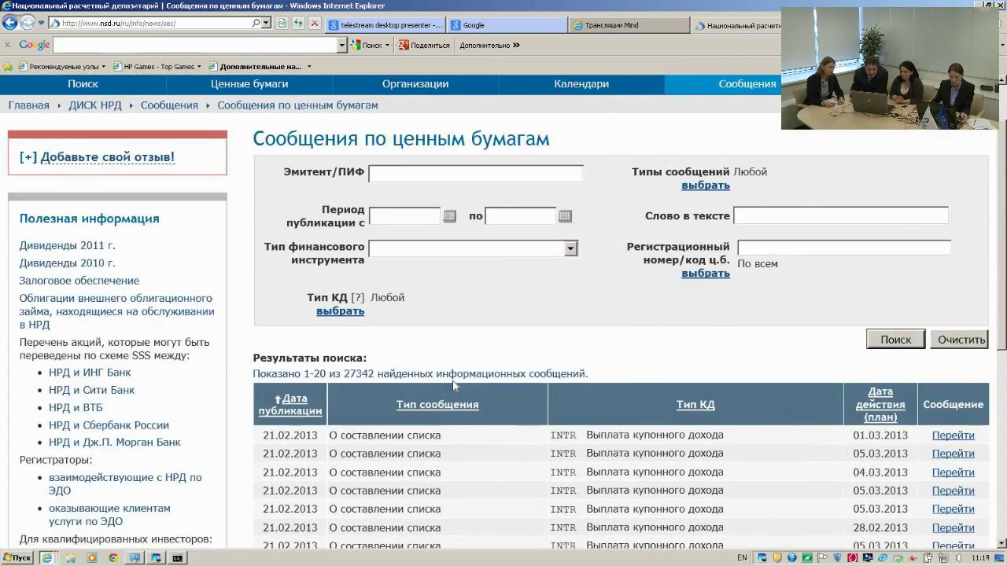
pyautogui.scroll(1, 453, 386)
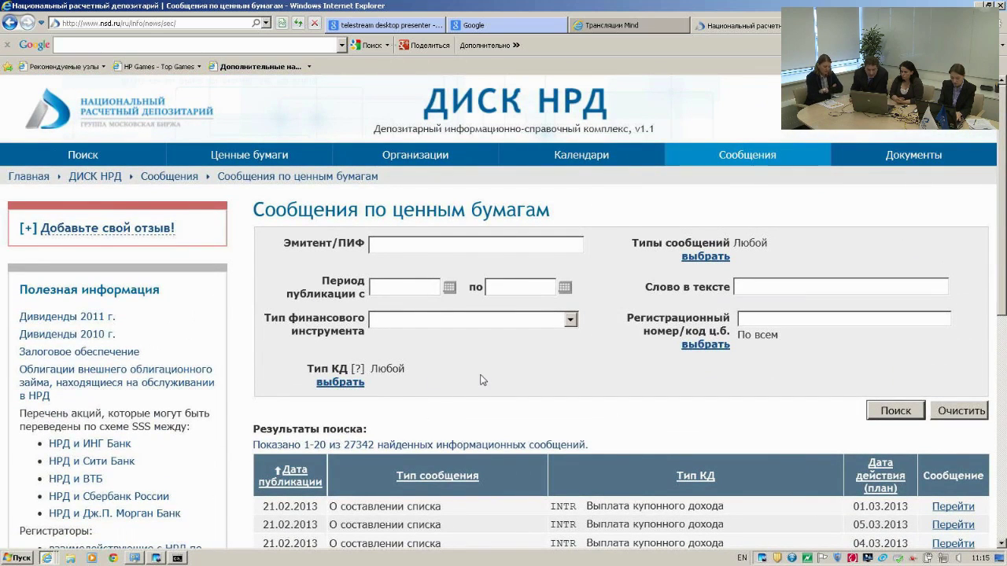
pyautogui.scroll(-1, 338, 204)
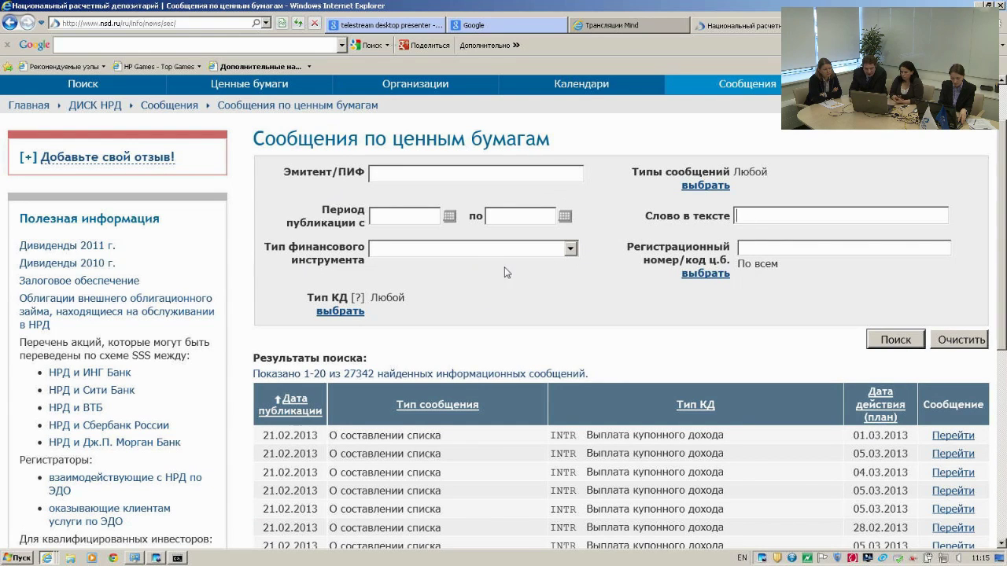
# - Examine the security identifier types and corporate action types offered as message filters, keeping the default selections
pyautogui.click(705, 273)
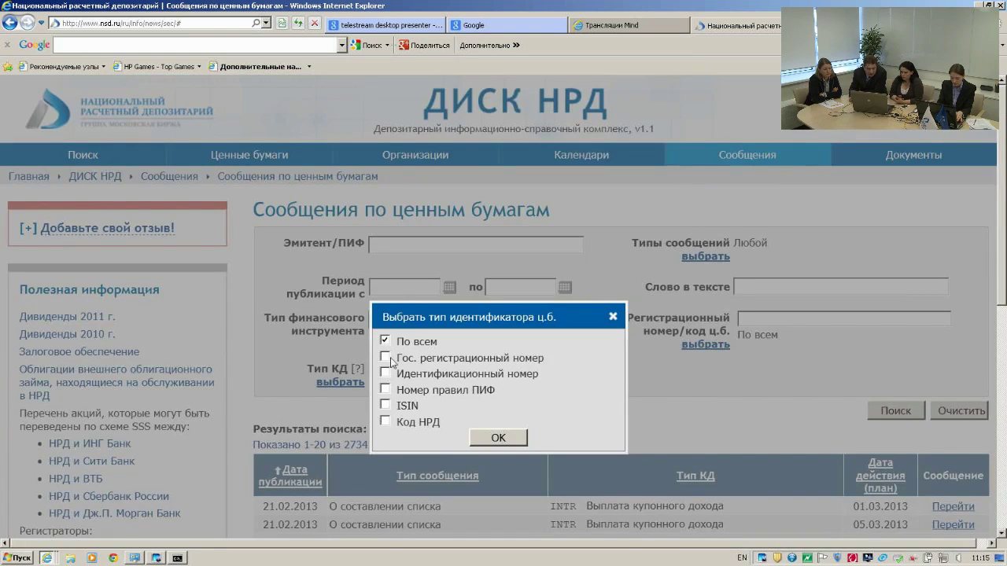
pyautogui.click(498, 437)
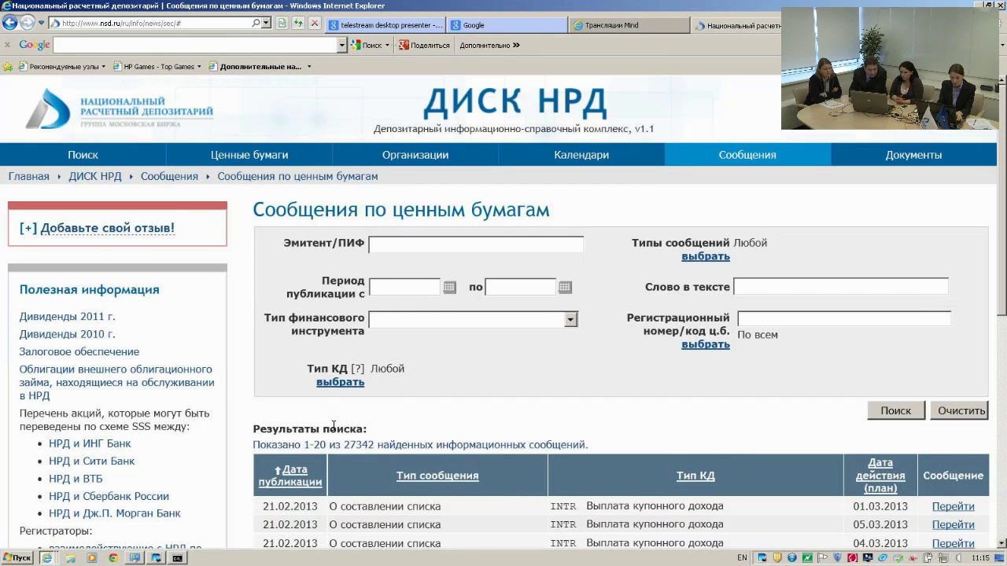
pyautogui.click(340, 382)
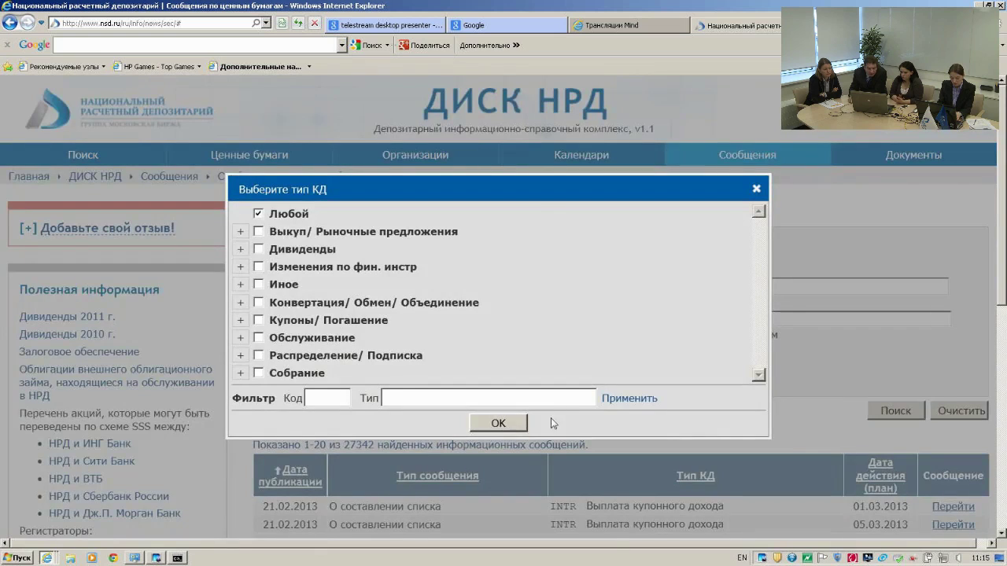
pyautogui.click(498, 423)
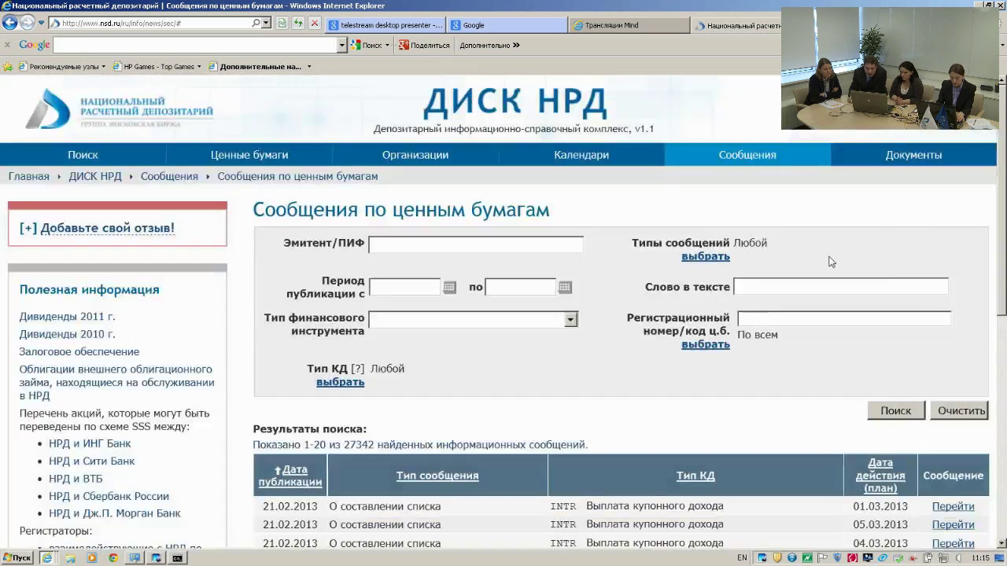
# - Open the first message in the results and review its related organizations, securities, corporate action and organization event
pyautogui.scroll(-1, 576, 290)
pyautogui.scroll(-1, 576, 290)
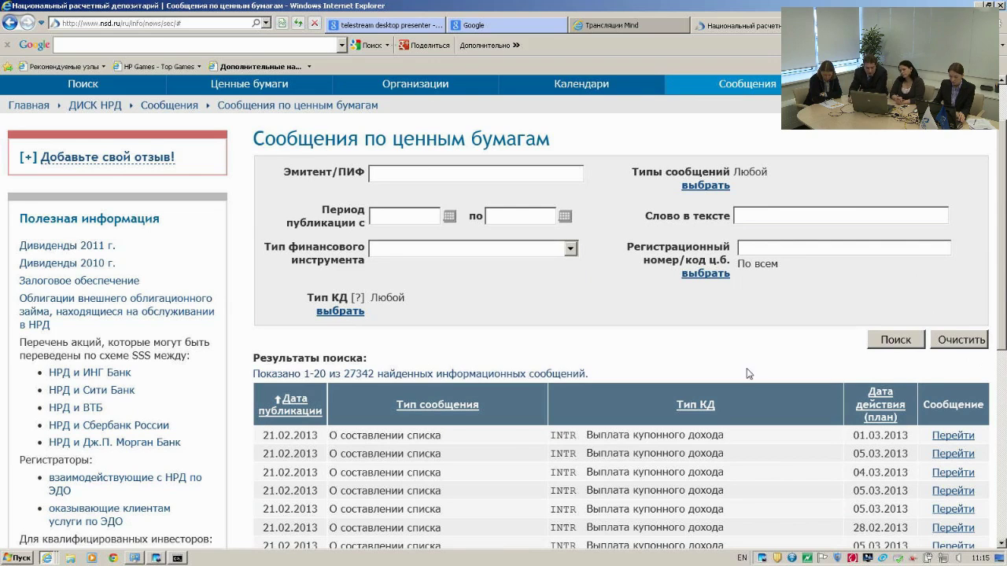
pyautogui.click(953, 435)
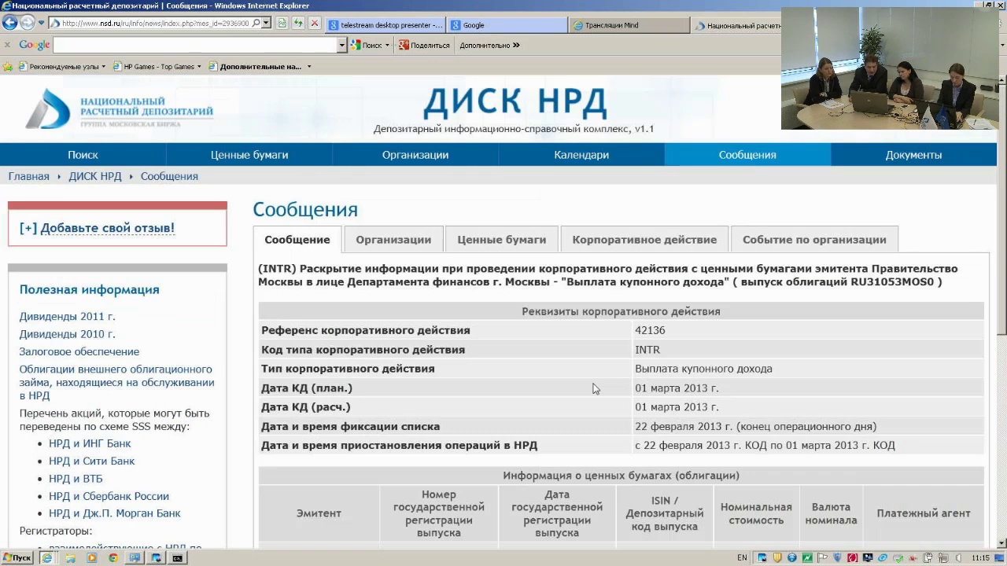
pyautogui.scroll(-3, 595, 389)
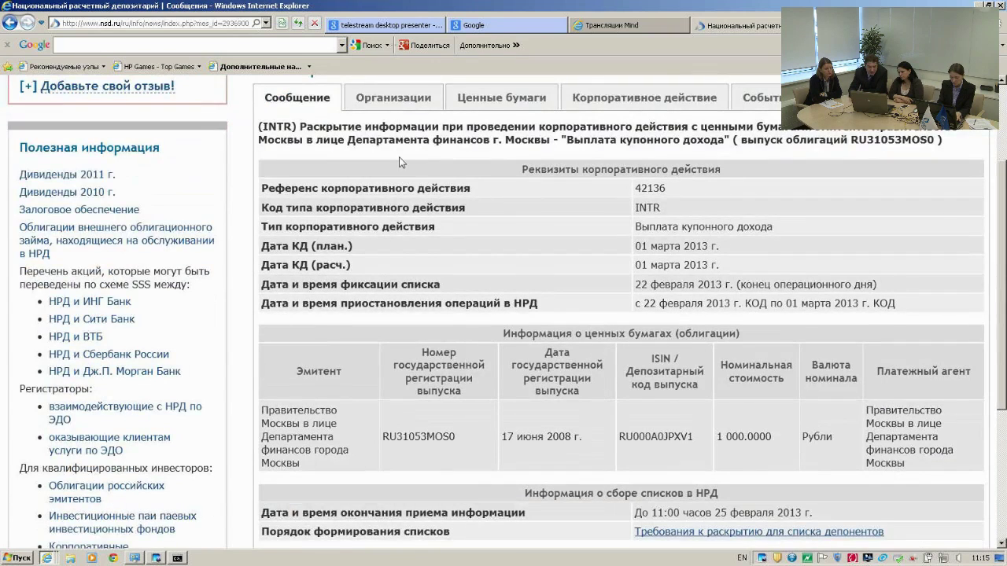
pyautogui.click(378, 101)
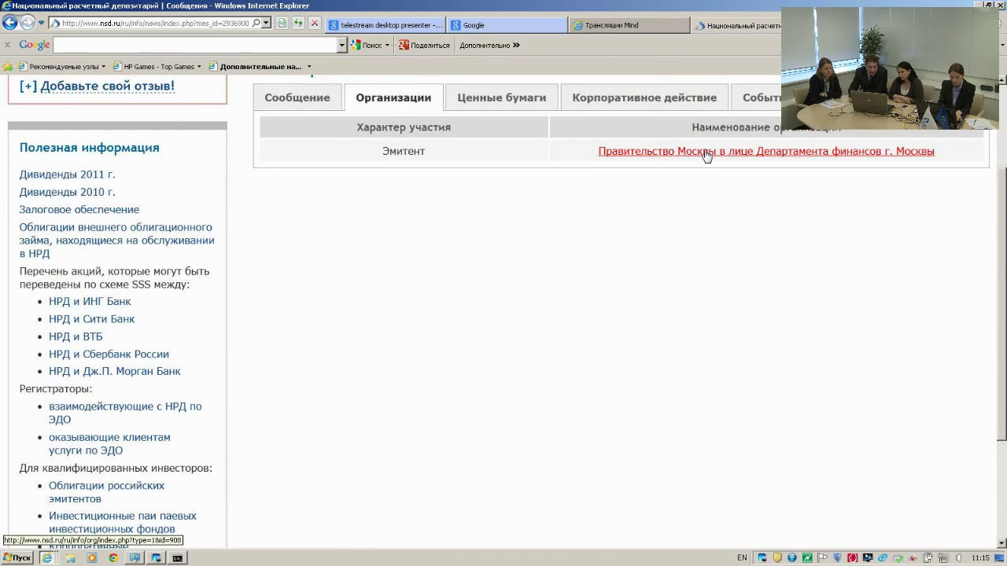
pyautogui.click(491, 105)
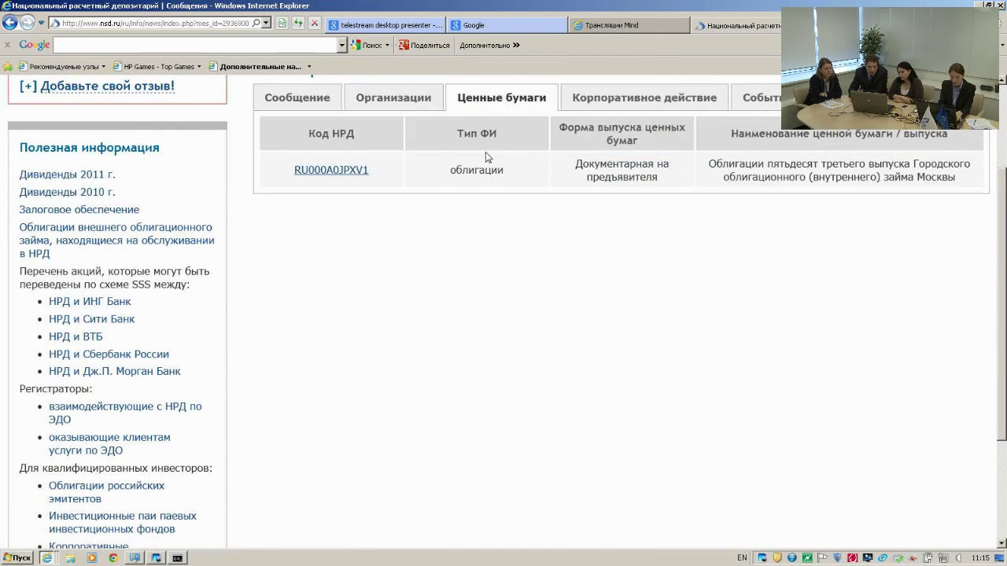
pyautogui.click(634, 104)
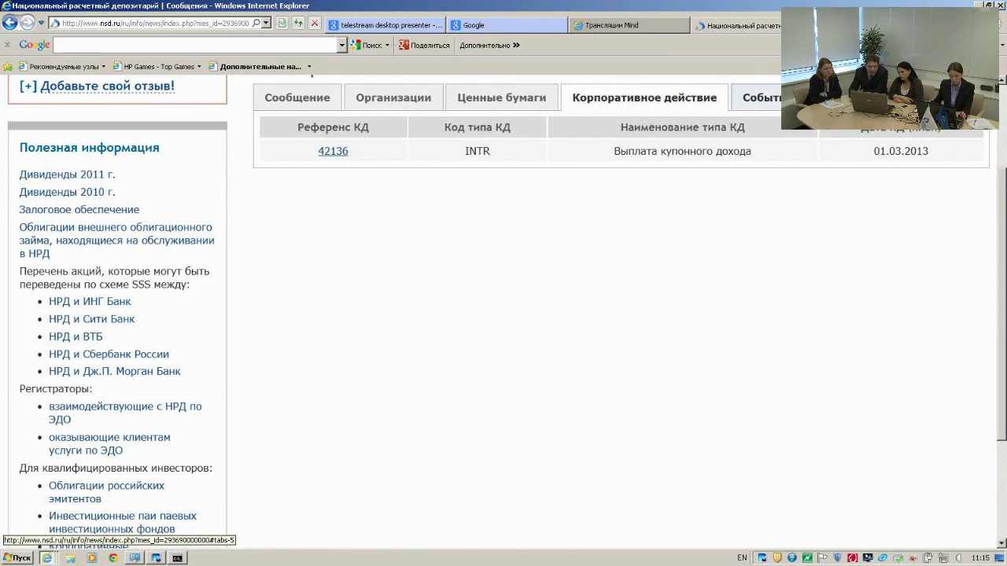
pyautogui.click(759, 98)
pyautogui.click(297, 98)
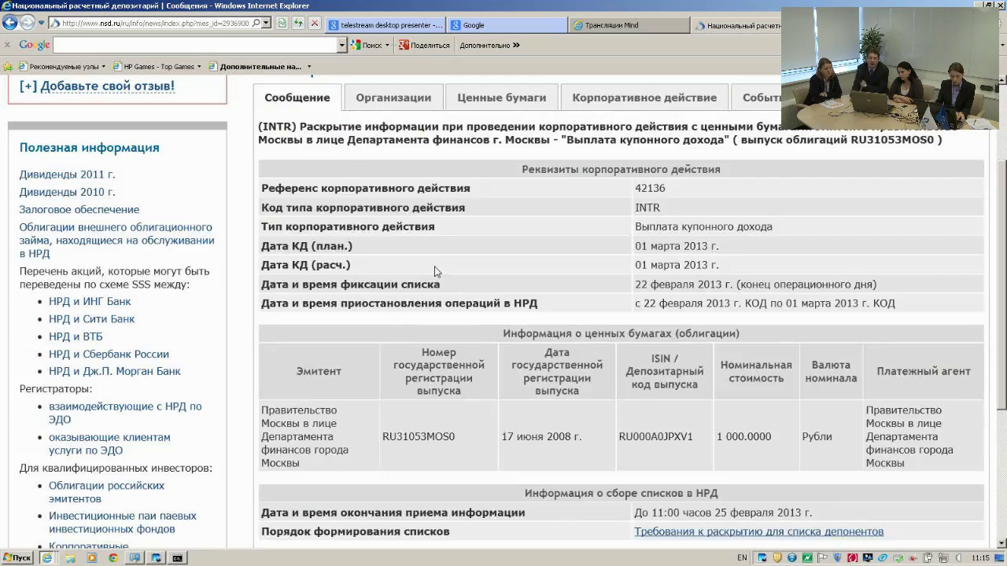
# - Read through the message's corporate action details, bond information, list collection terms and coupon payment data
pyautogui.scroll(-2, 435, 266)
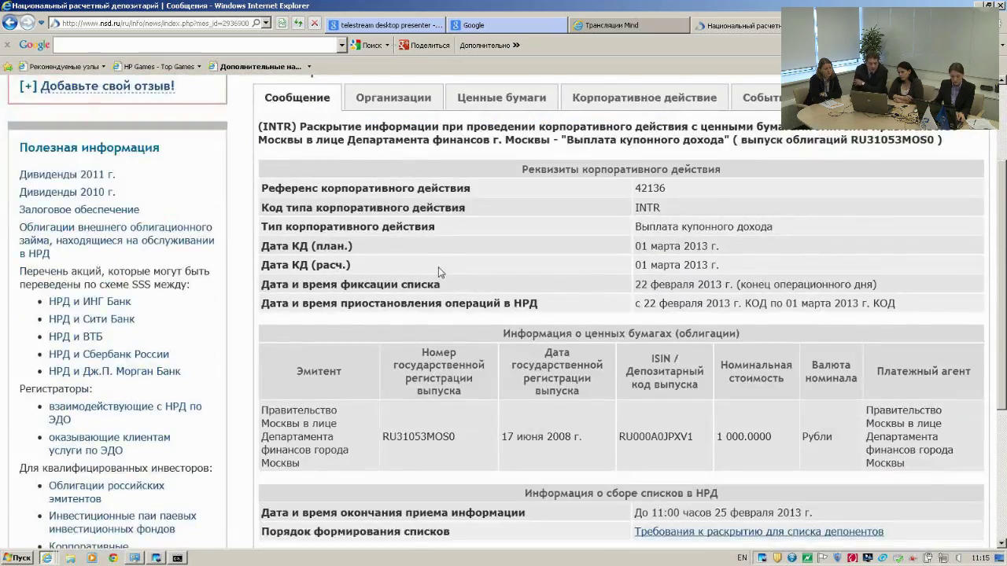
pyautogui.scroll(1, 435, 266)
pyautogui.scroll(-2, 433, 264)
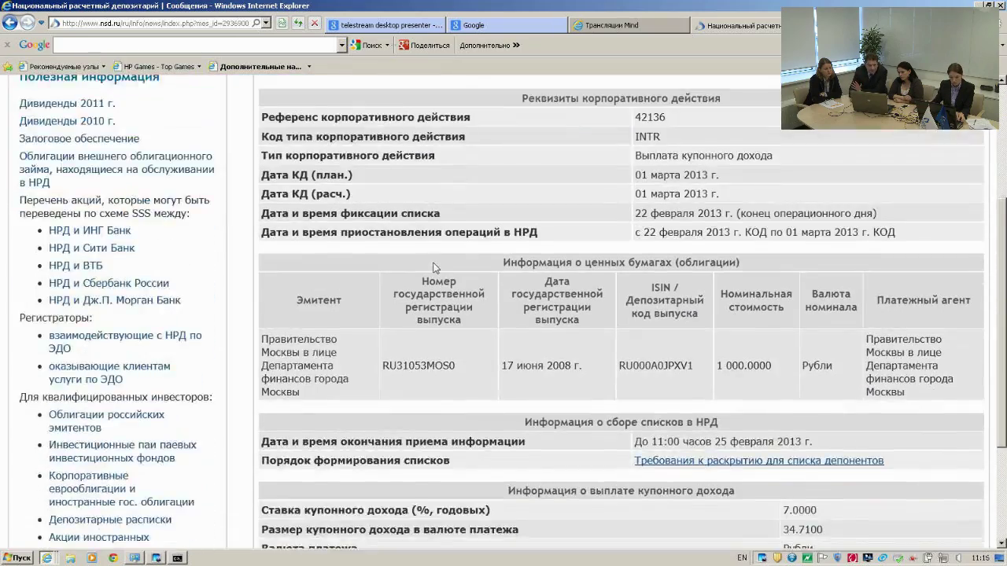
pyautogui.scroll(-2, 435, 268)
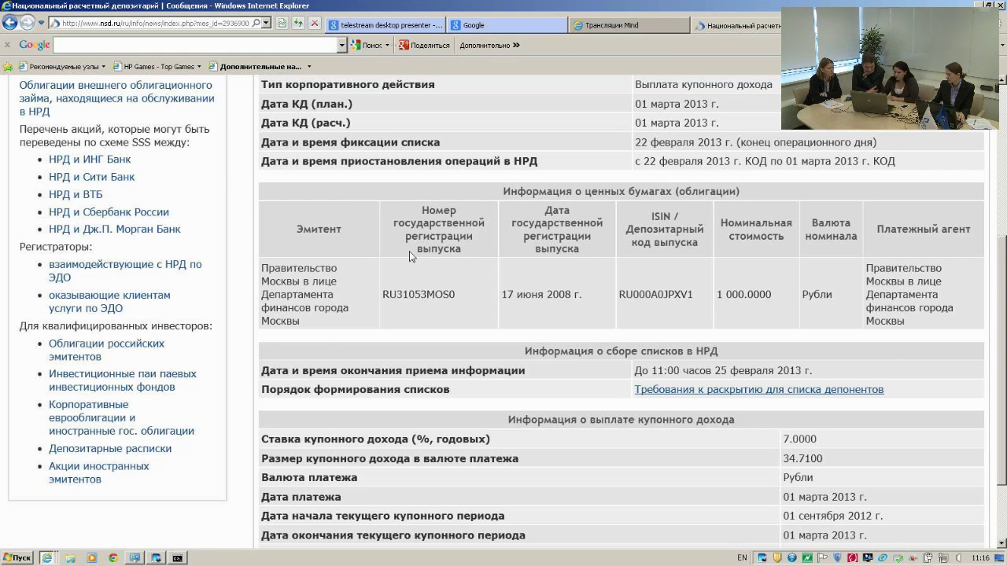
pyautogui.scroll(5, 409, 251)
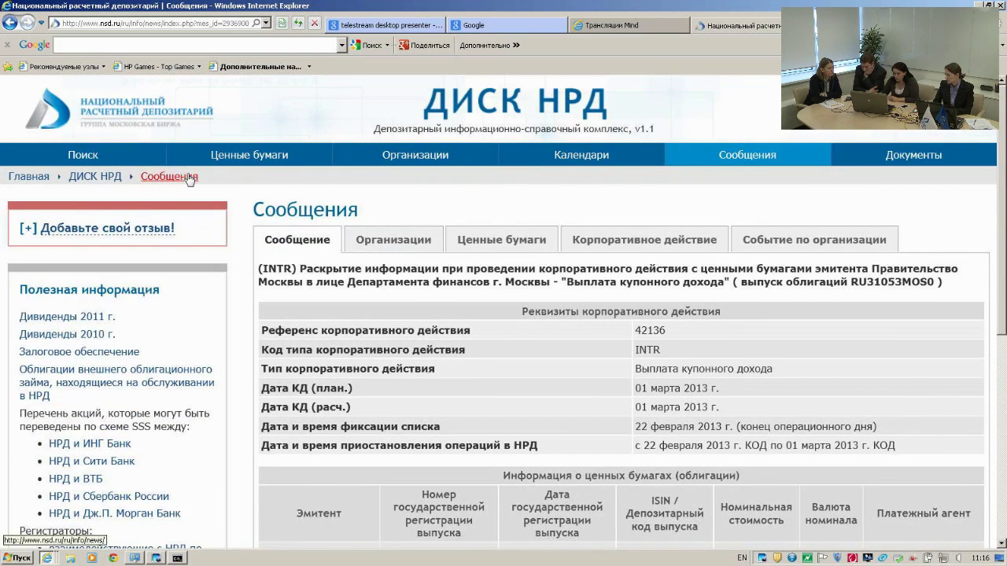
# - Open the general search of ДИСК НРД and search for organizations with the name "лукойл"
pyautogui.click(110, 179)
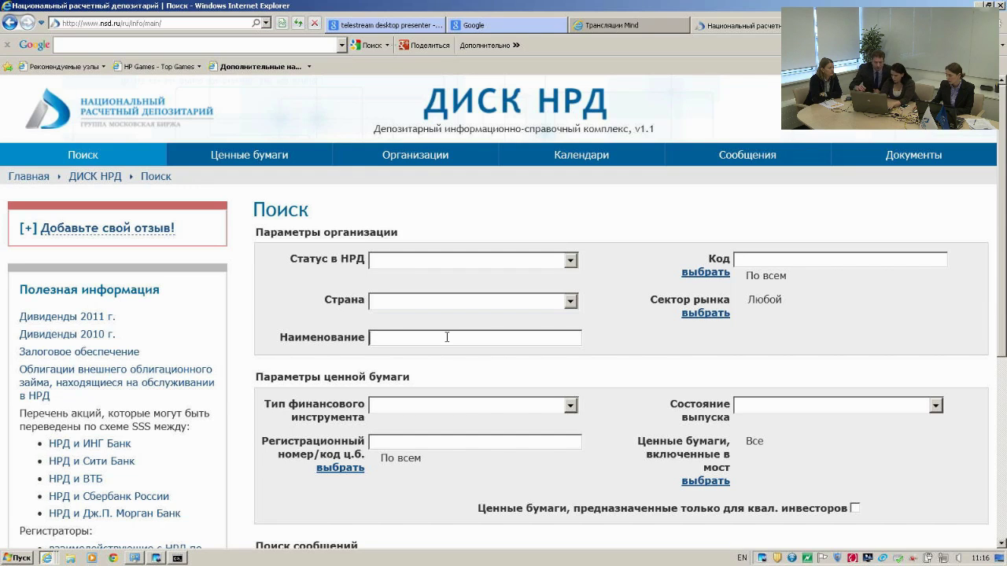
pyautogui.write('лу')
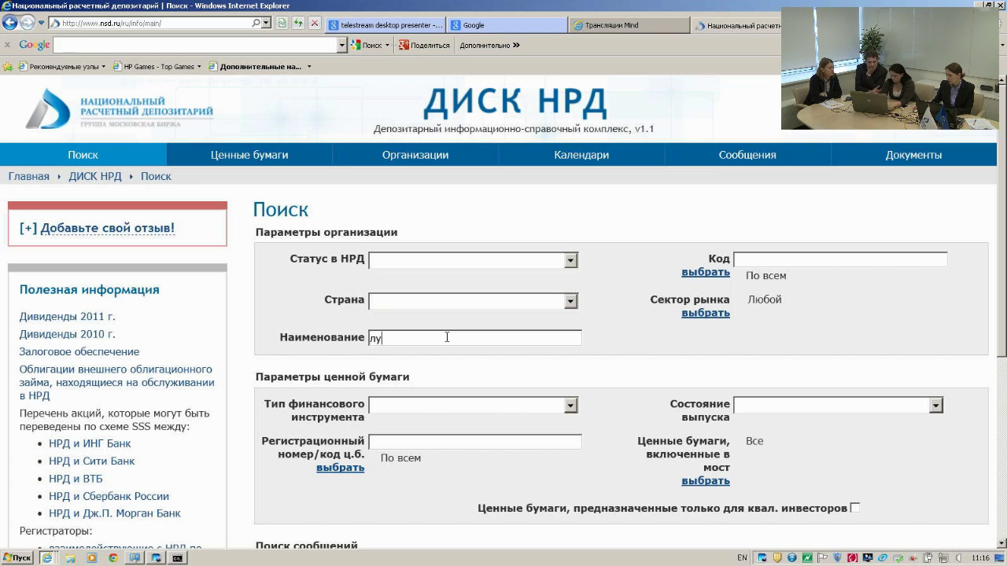
pyautogui.write('койл')
pyautogui.scroll(-5, 447, 337)
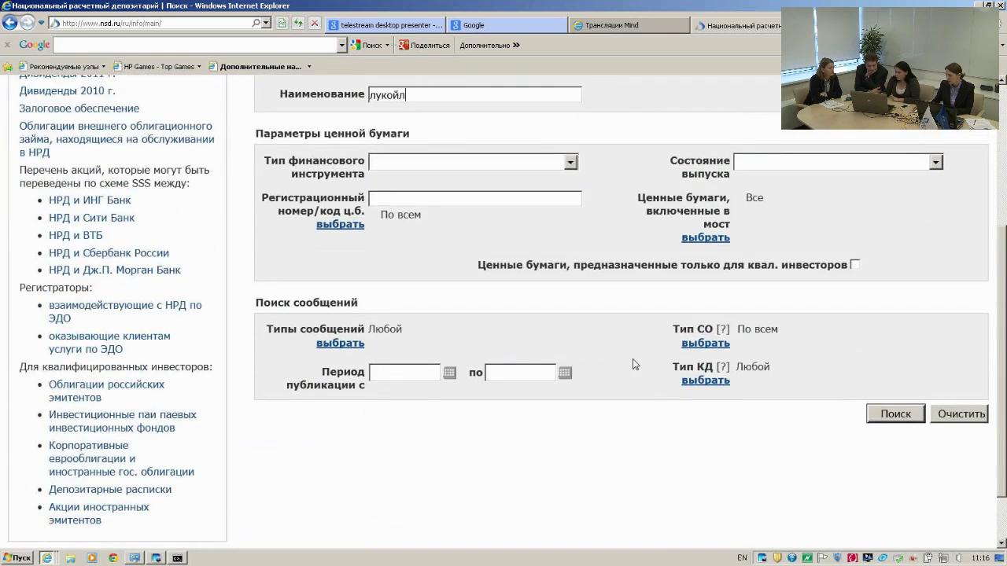
pyautogui.click(874, 413)
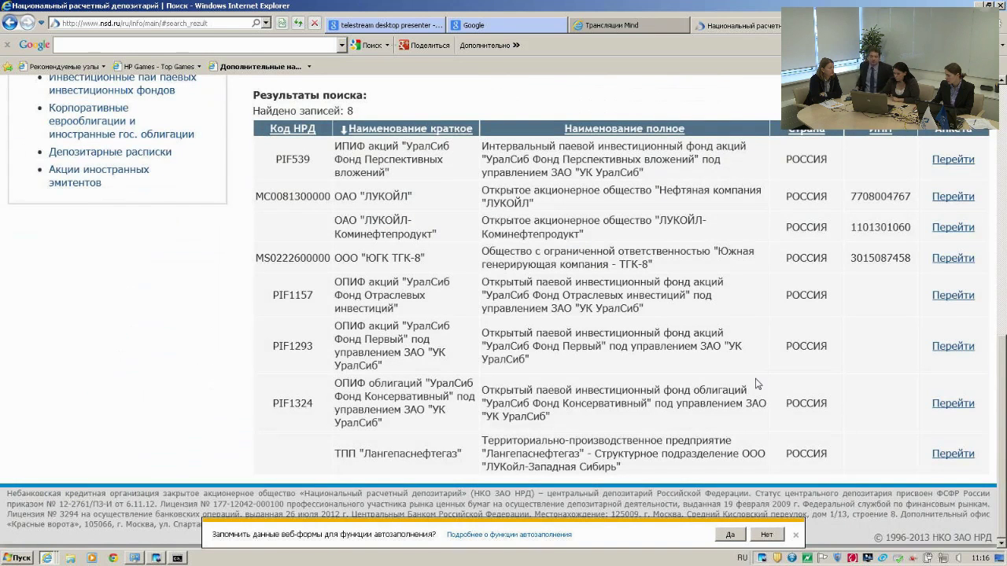
# - Open the ОАО "ЛУКОЙЛ" profile and review its general information, codes, registration before 01.07.2002, contacts and securities bridges
pyautogui.click(952, 196)
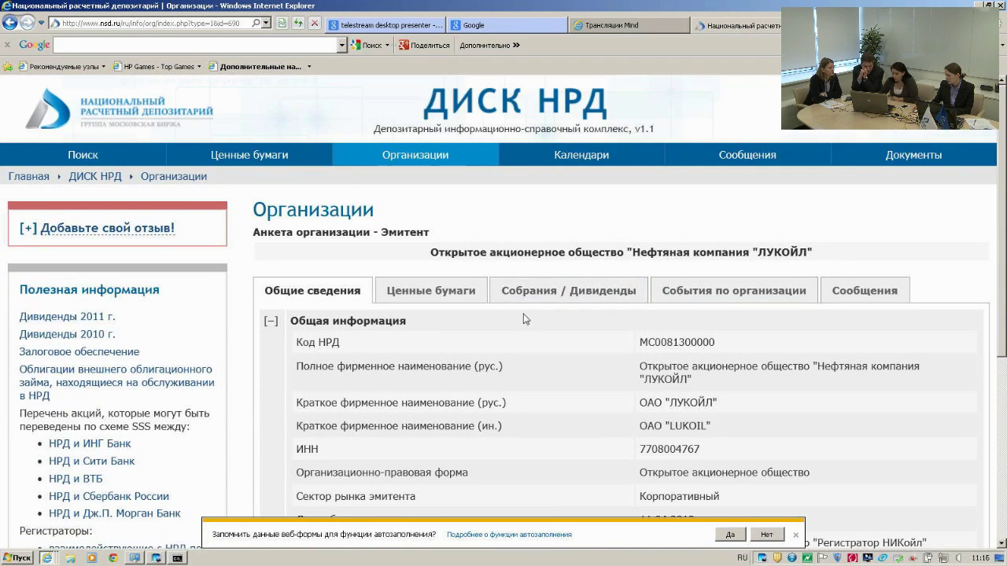
pyautogui.scroll(-3, 557, 316)
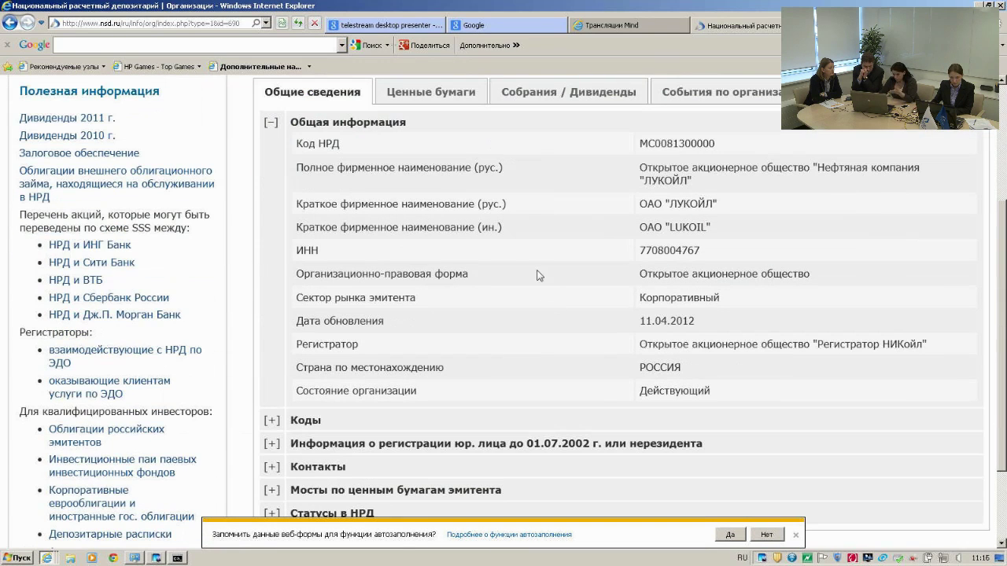
pyautogui.scroll(-2, 491, 260)
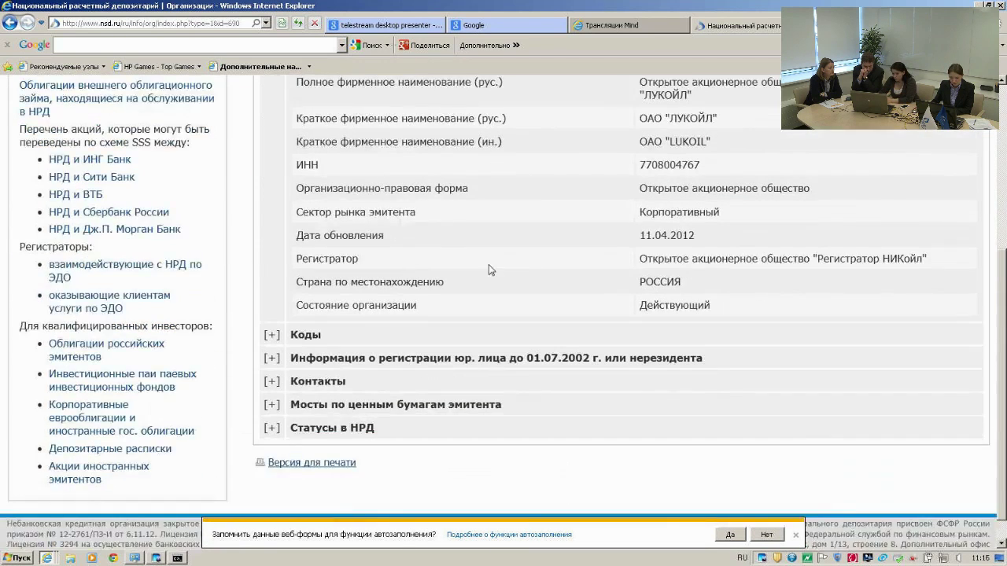
pyautogui.click(271, 335)
pyautogui.scroll(-2, 338, 393)
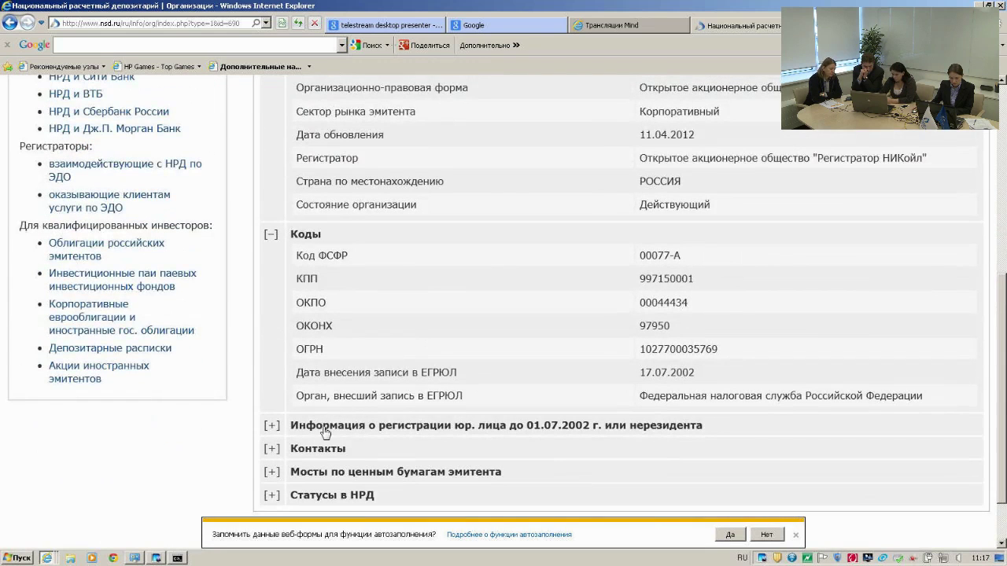
pyautogui.click(272, 425)
pyautogui.scroll(-3, 271, 425)
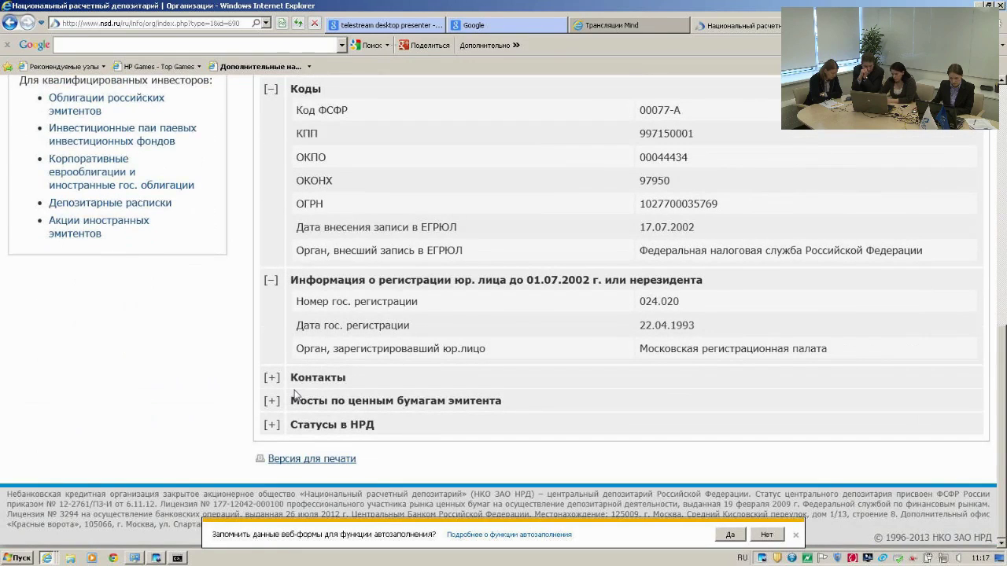
pyautogui.click(271, 380)
pyautogui.scroll(-3, 273, 390)
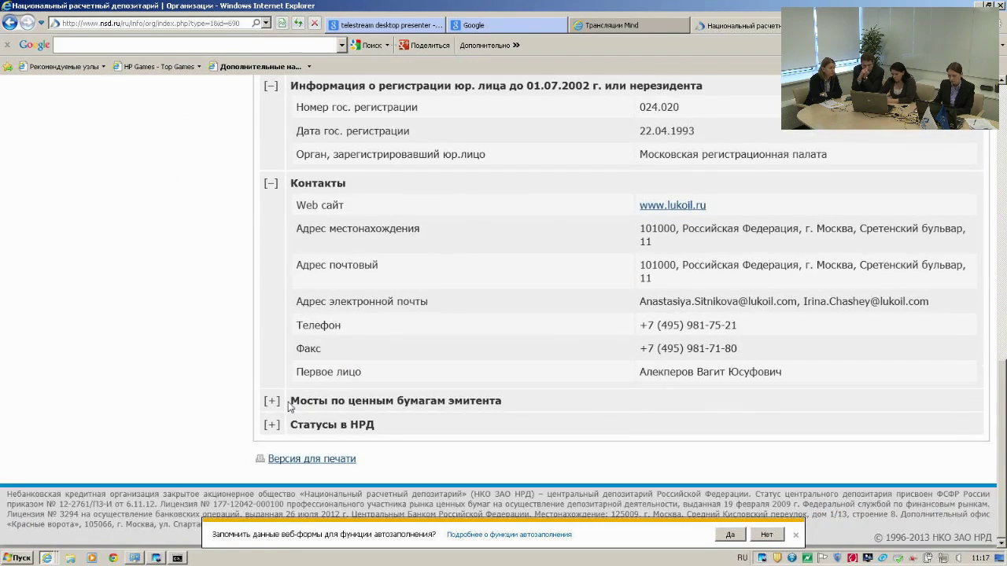
pyautogui.click(271, 402)
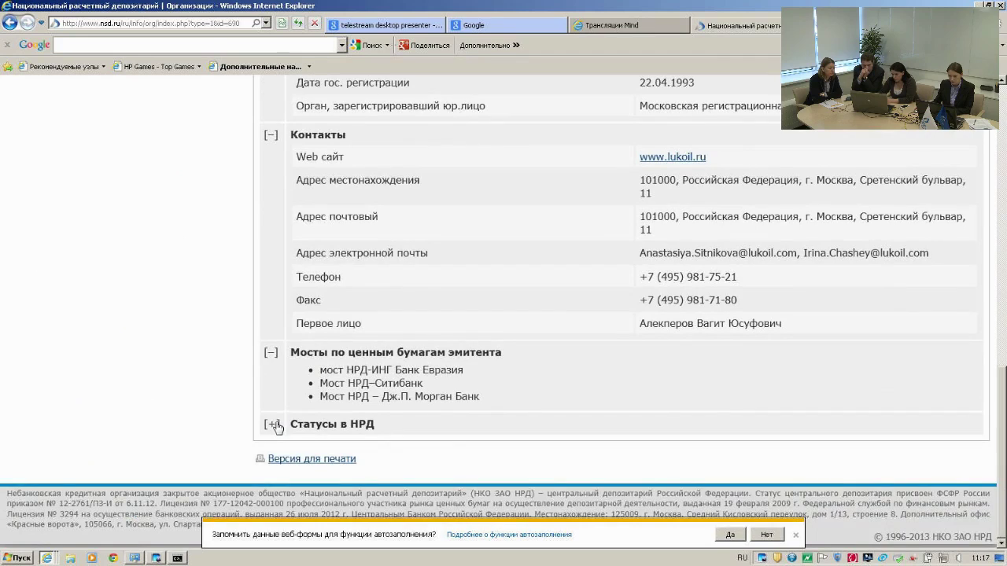
pyautogui.scroll(3, 343, 403)
pyautogui.scroll(7, 344, 402)
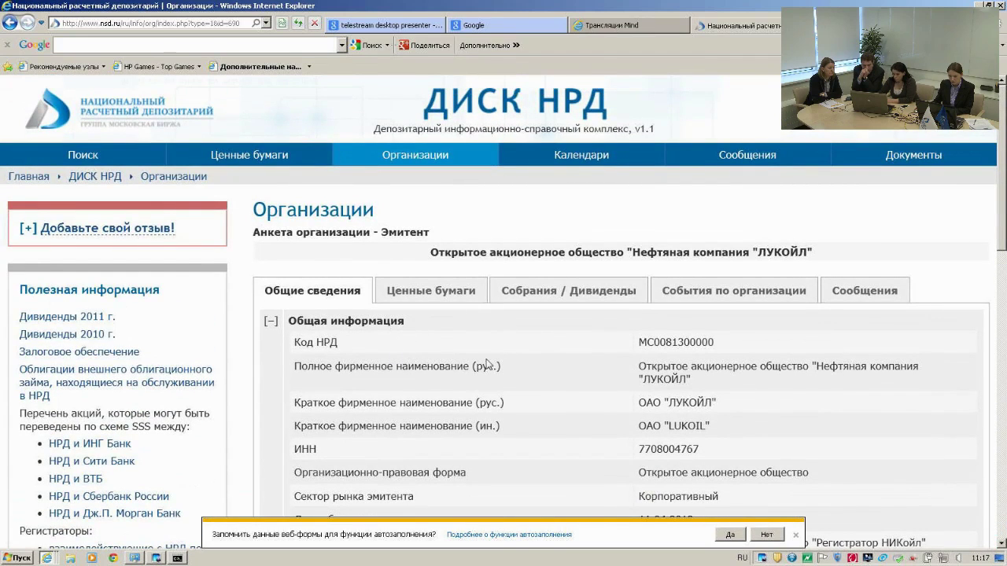
# - Open the ОАО "ЛУКОЙЛ" ordinary shares from the issuer's securities and review their general information, registration data and placement procedure
pyautogui.click(435, 290)
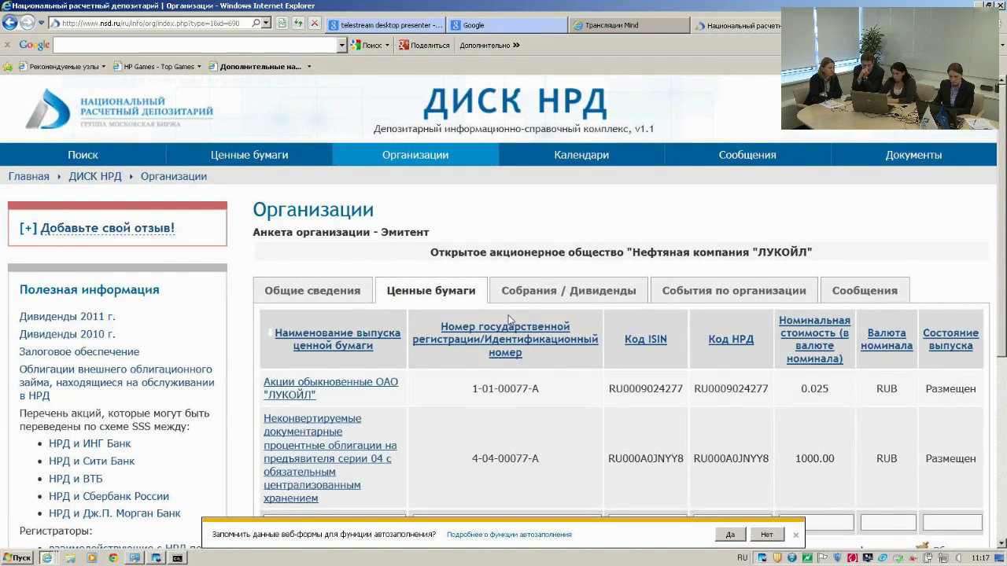
pyautogui.scroll(-2, 509, 320)
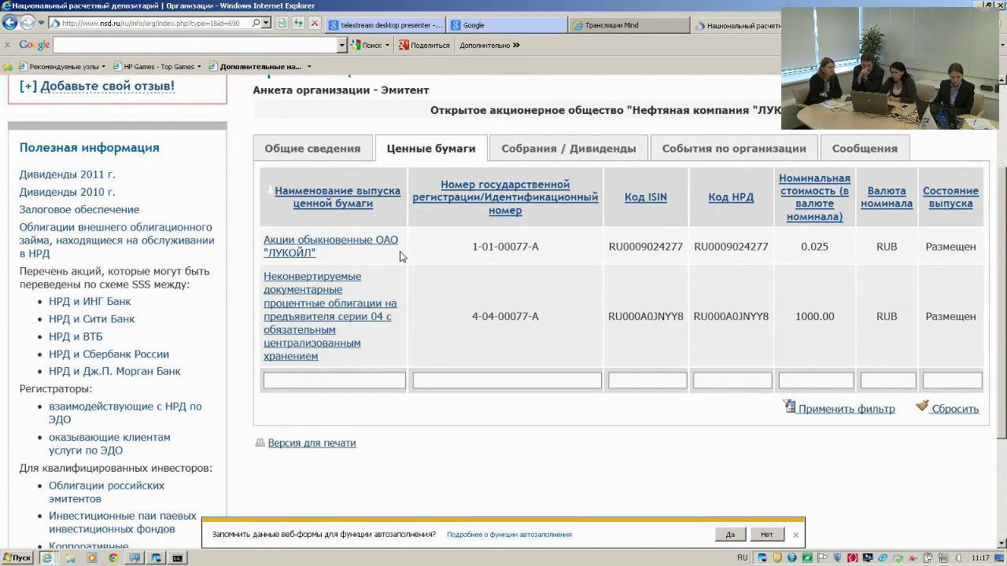
pyautogui.click(299, 251)
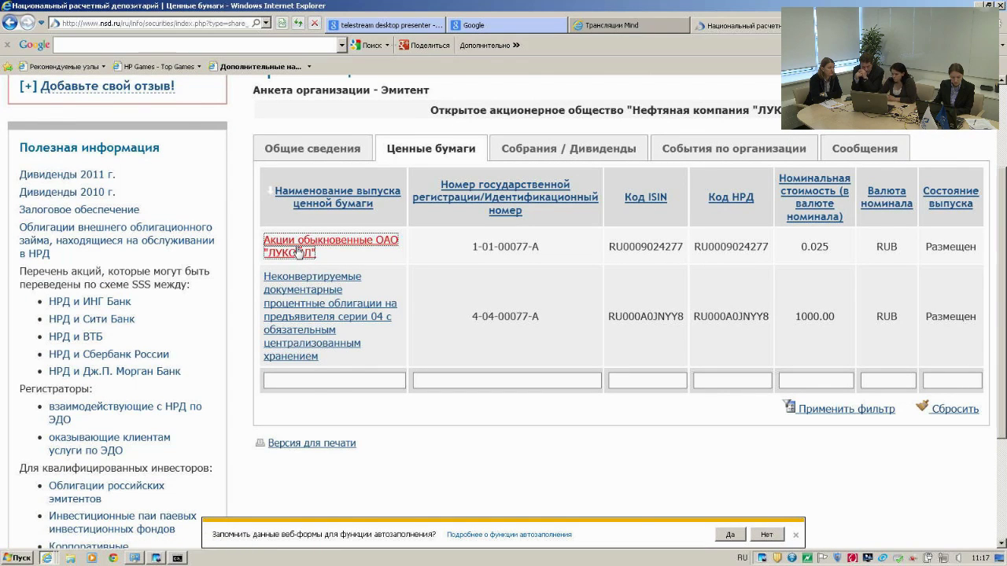
pyautogui.scroll(-6, 448, 283)
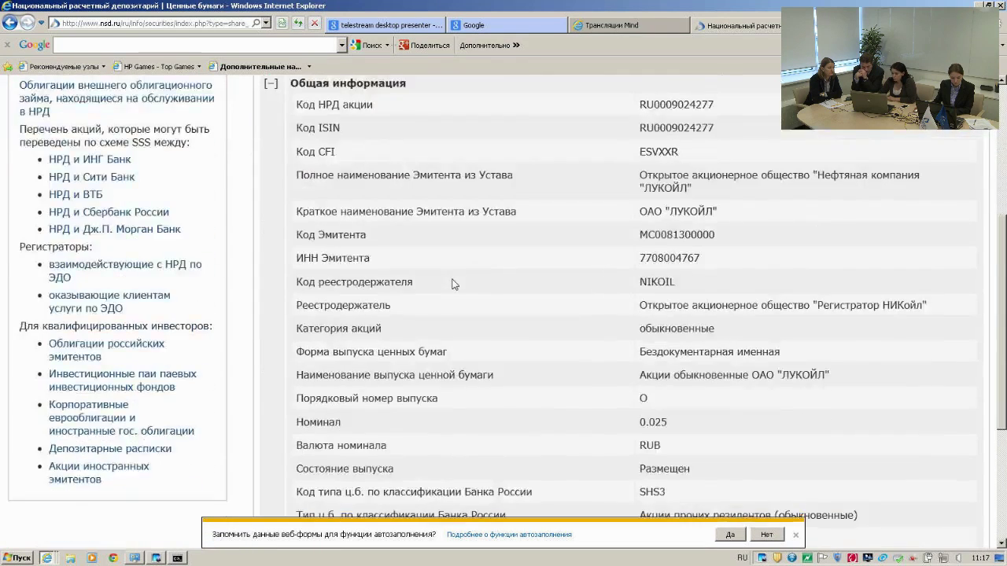
pyautogui.scroll(3, 453, 282)
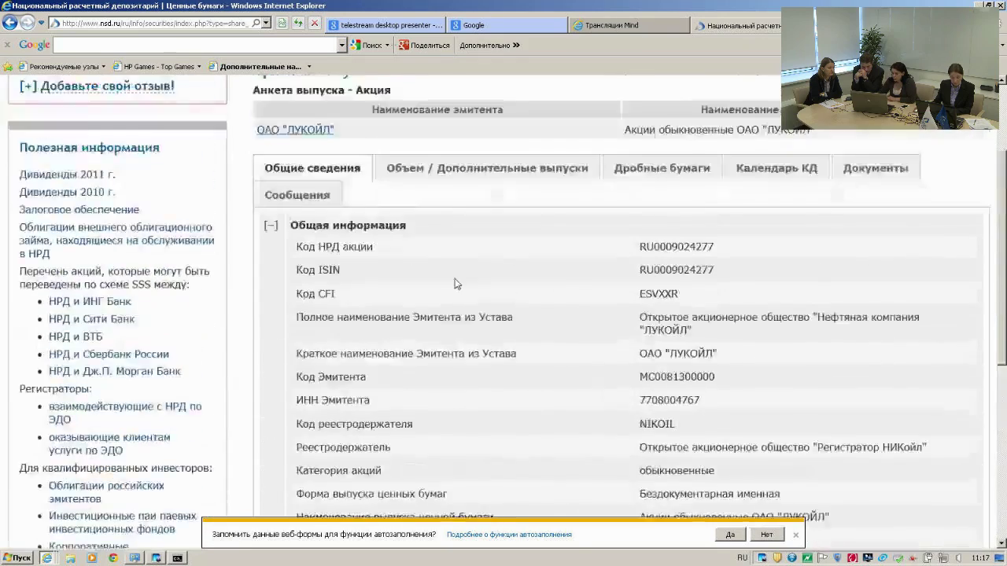
pyautogui.scroll(-8, 398, 362)
pyautogui.click(271, 331)
pyautogui.scroll(-2, 271, 347)
pyautogui.click(271, 355)
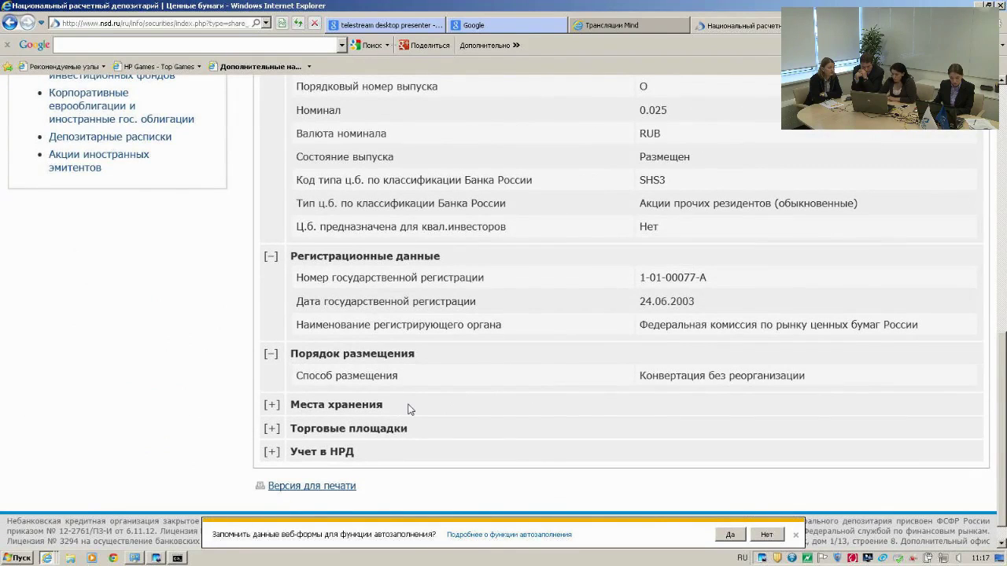
# - Examine the issue volume and additional issues of the ОАО "ЛУКОЙЛ" ordinary shares
pyautogui.scroll(15, 408, 409)
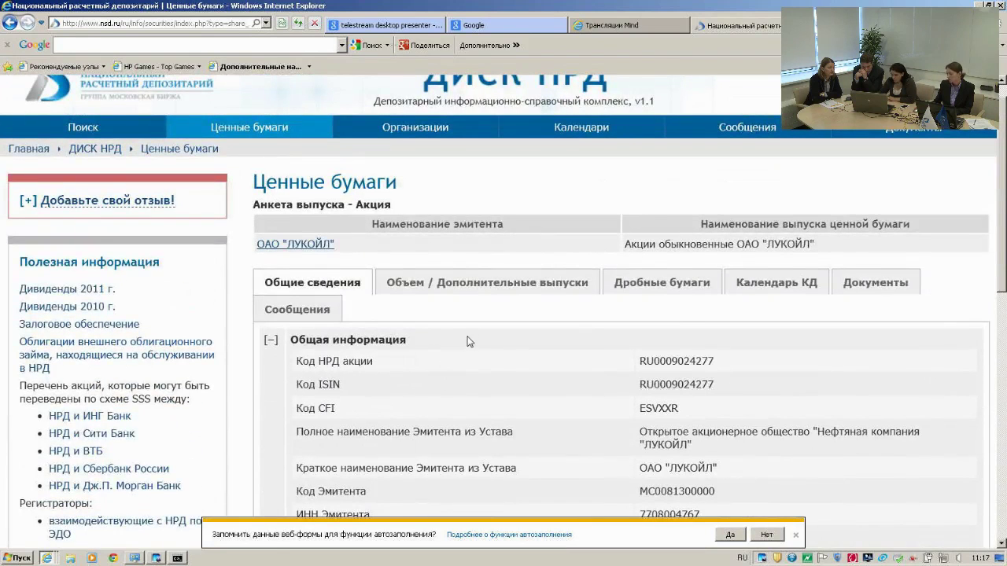
pyautogui.click(541, 288)
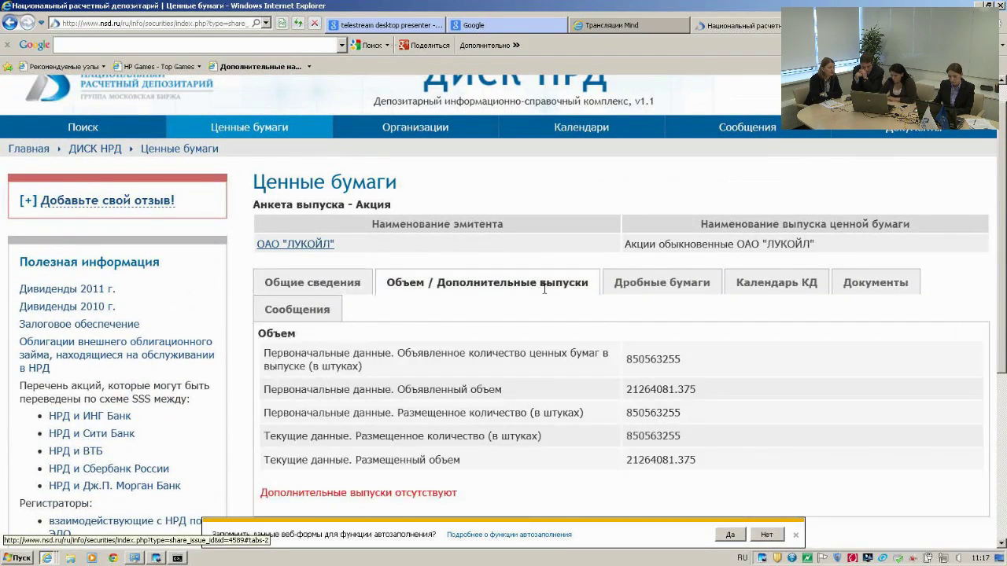
pyautogui.scroll(-2, 618, 367)
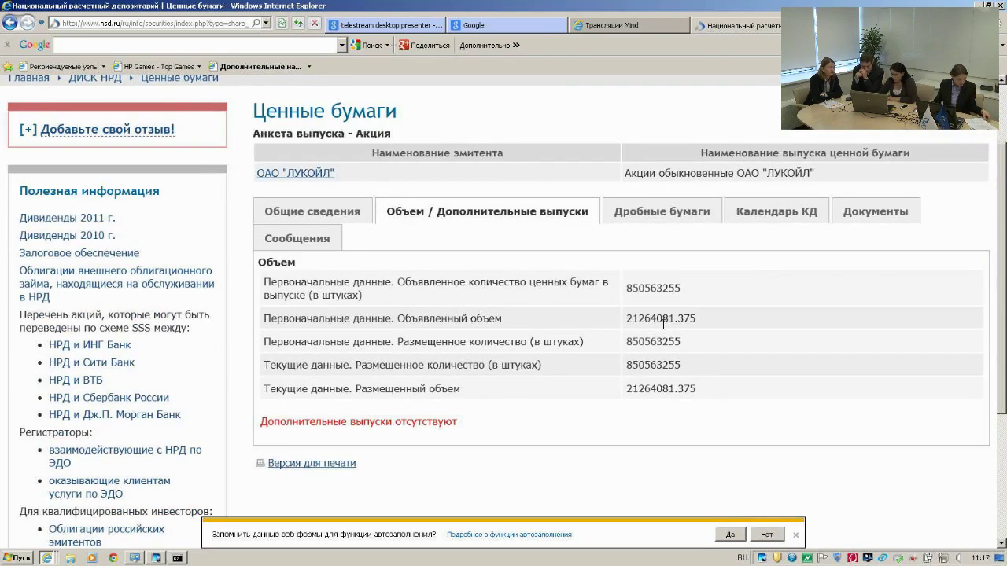
# - Look through the shares' corporate action calendar and open the details of the cash dividend payment planned for 11.05.2012
pyautogui.click(770, 208)
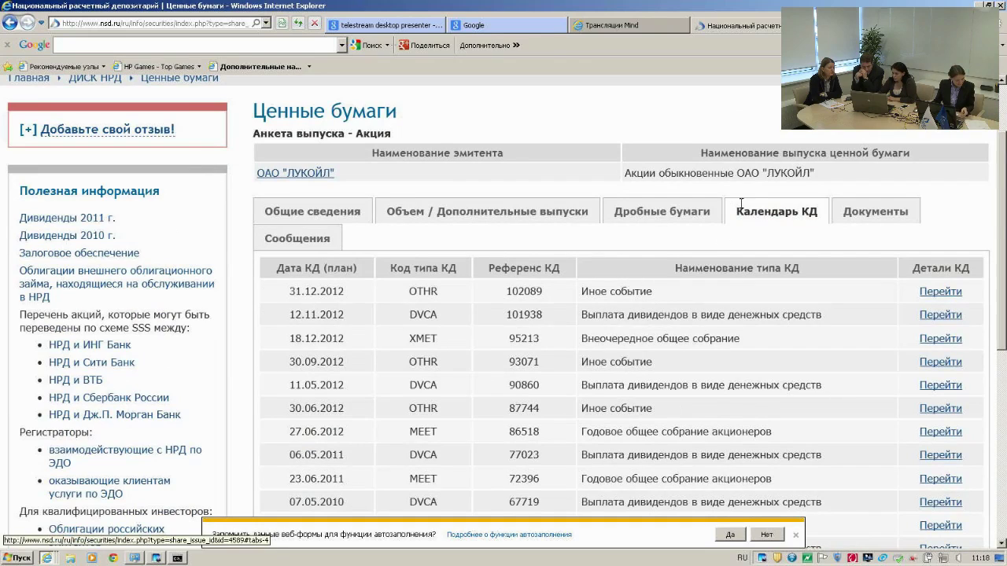
pyautogui.scroll(-1, 627, 329)
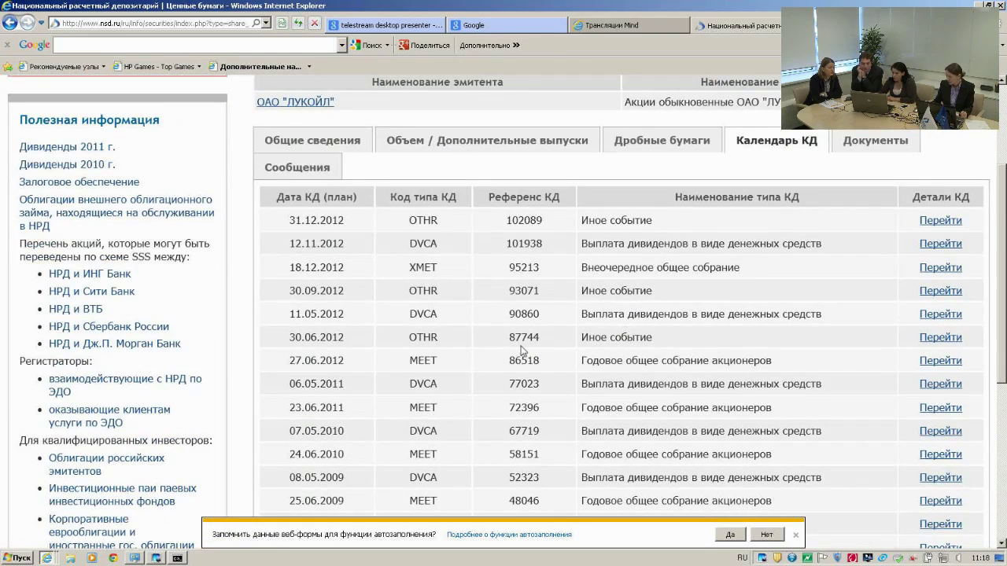
pyautogui.scroll(-5, 614, 314)
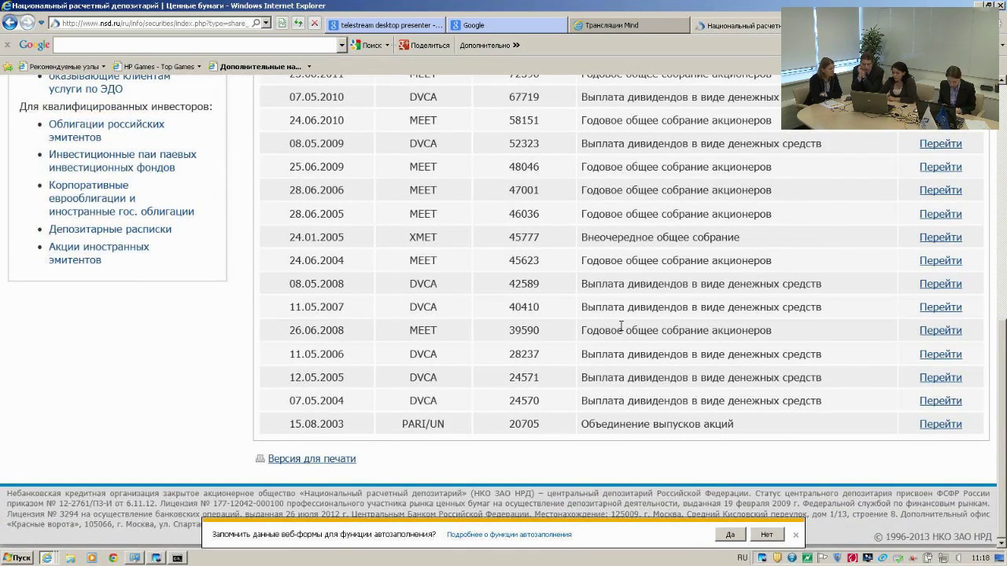
pyautogui.scroll(3, 621, 326)
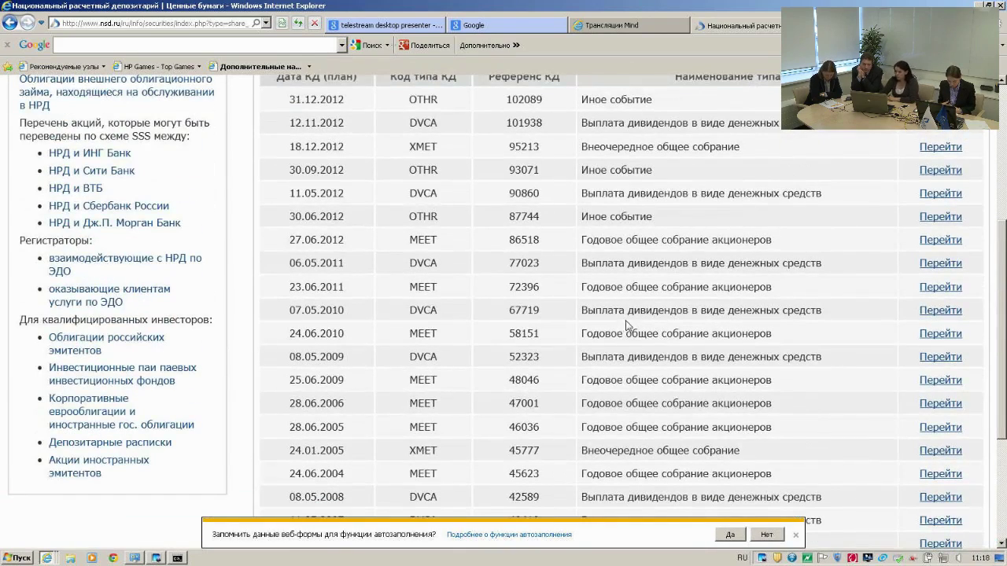
pyautogui.scroll(1, 627, 324)
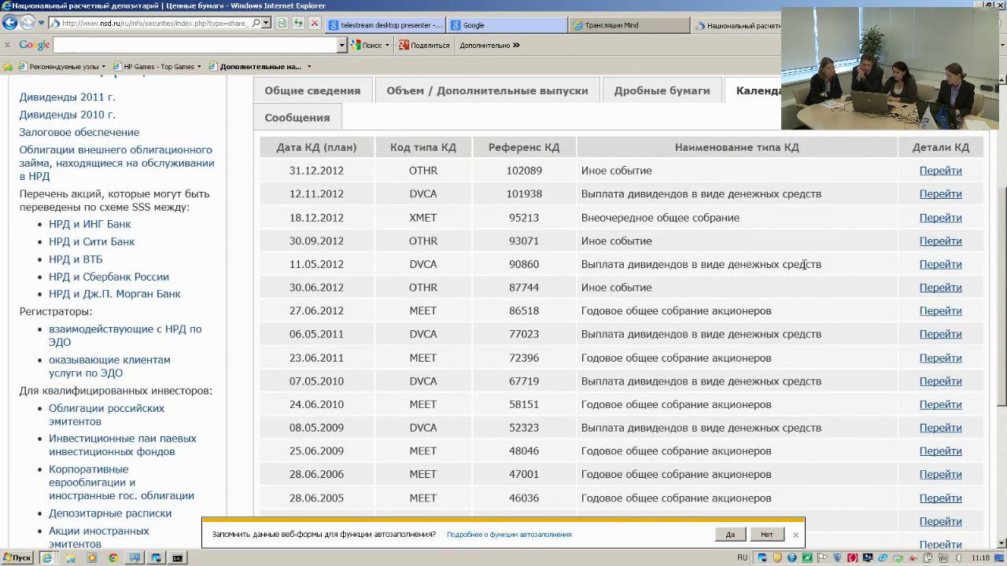
pyautogui.click(929, 265)
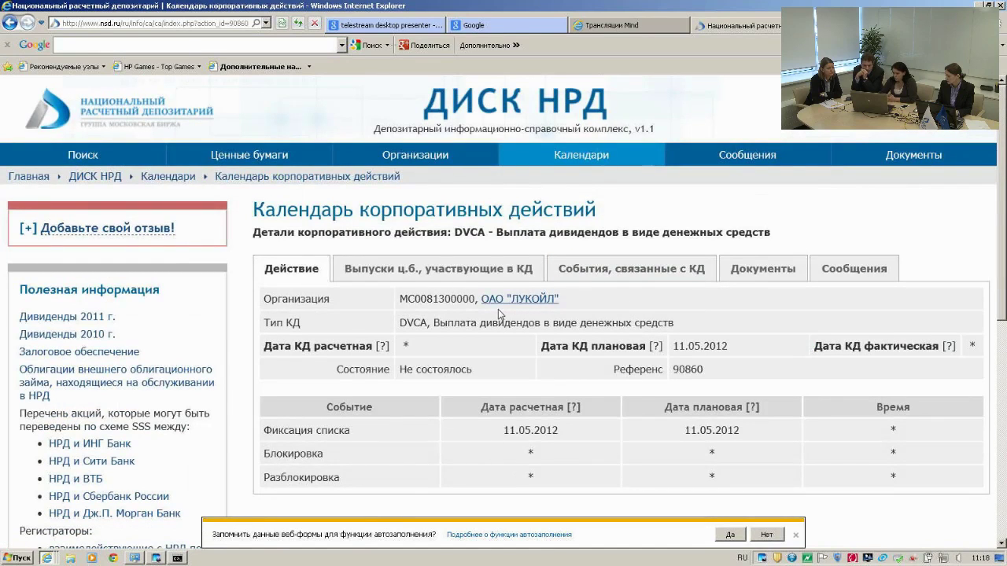
# - Return to the share issue profile and look over its general information
pyautogui.click(4, 29)
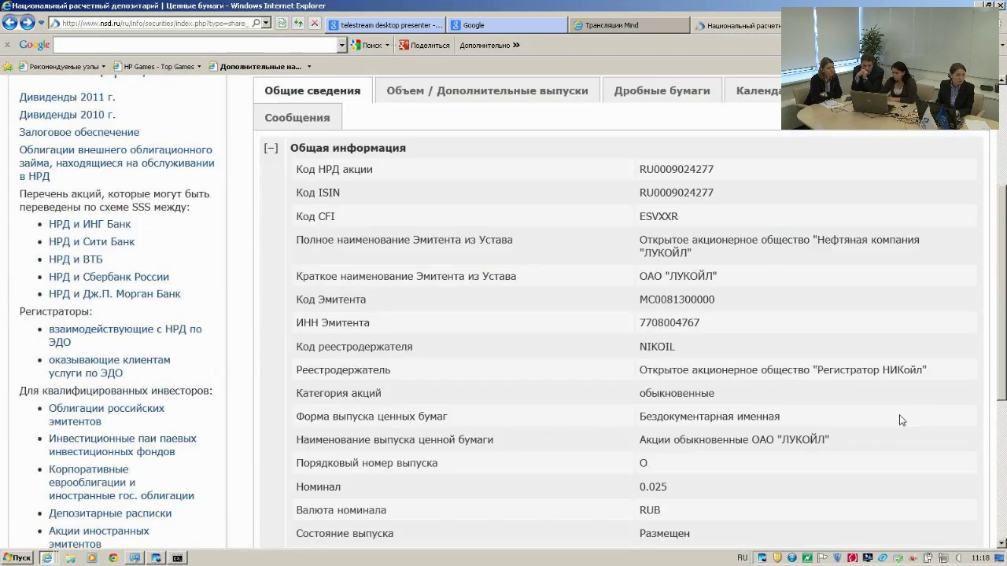
pyautogui.scroll(-5, 901, 420)
pyautogui.scroll(5, 881, 411)
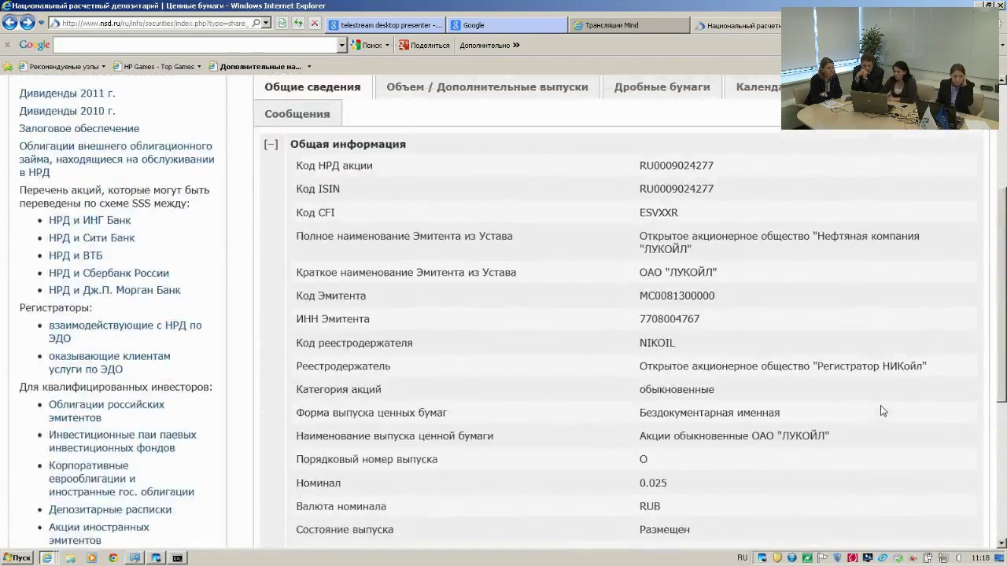
pyautogui.scroll(3, 882, 410)
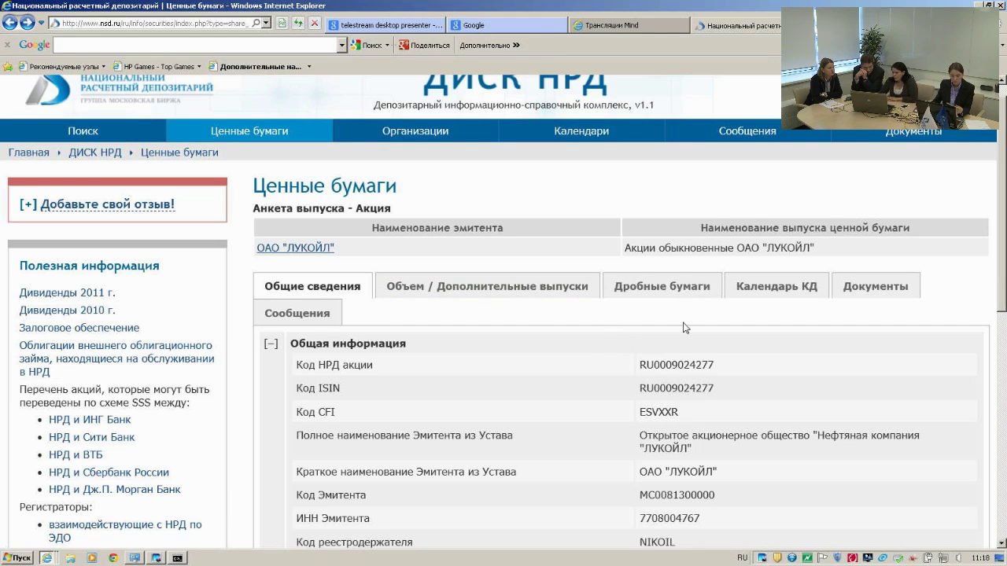
# - Return to the issuer profile of ОАО "ЛУКОЙЛ" and look through its list of meetings and dividends
pyautogui.click(295, 247)
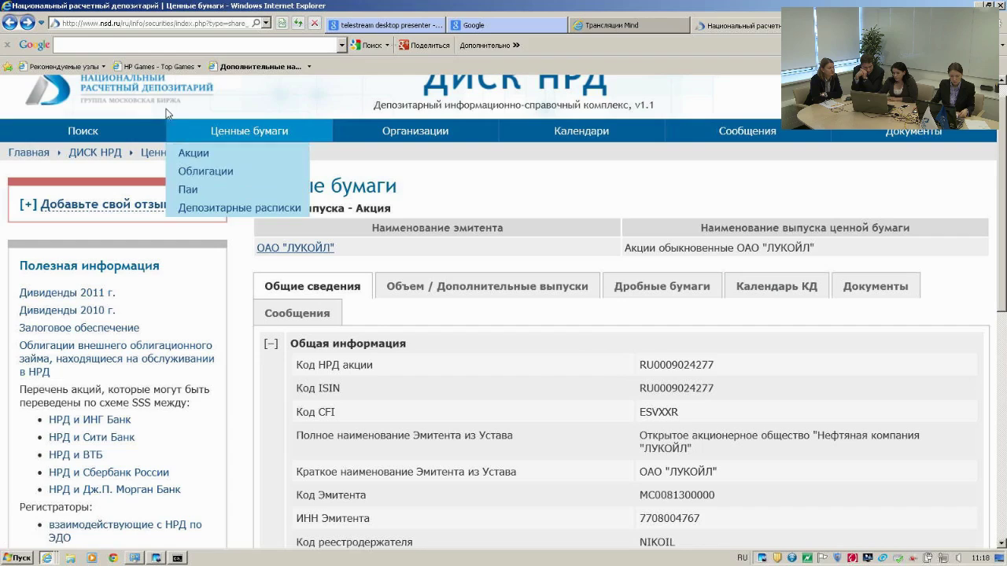
pyautogui.scroll(-5, 496, 307)
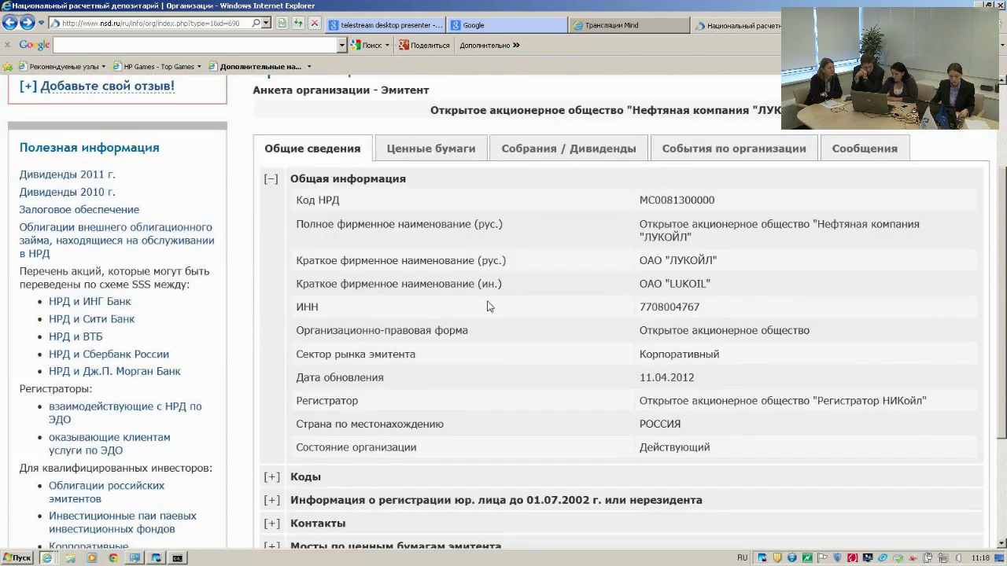
pyautogui.scroll(5, 515, 289)
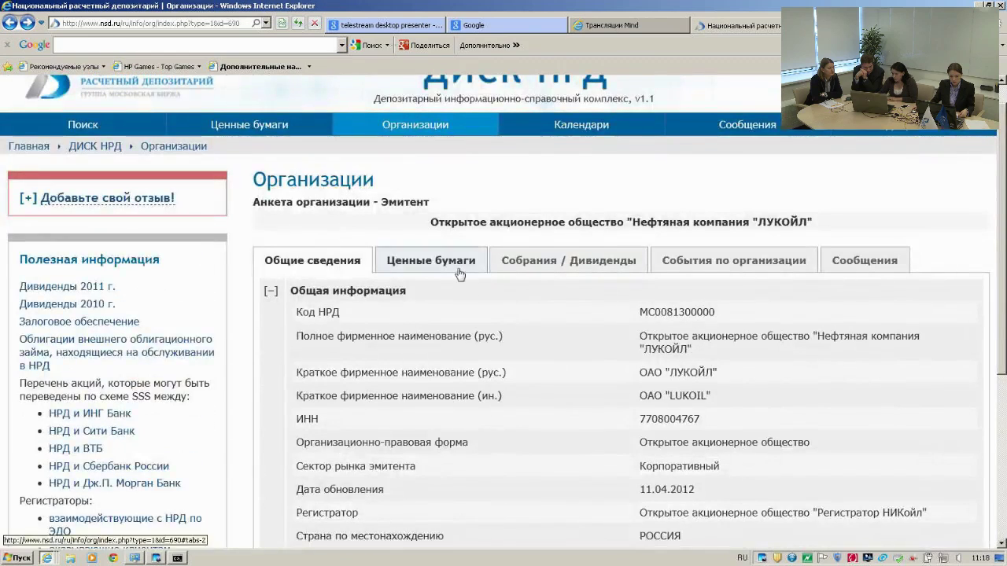
pyautogui.click(538, 260)
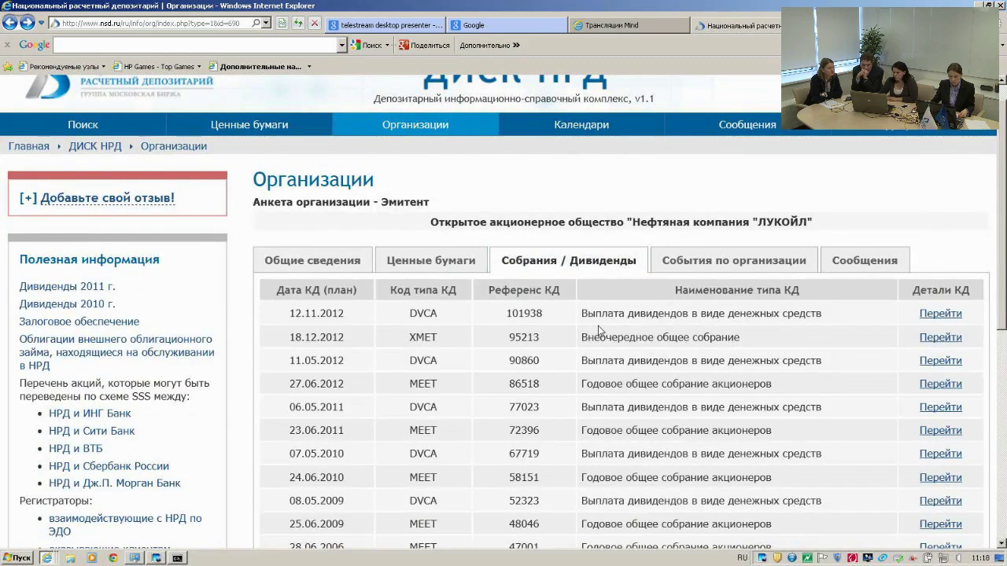
pyautogui.scroll(-2, 599, 330)
pyautogui.scroll(-3, 599, 330)
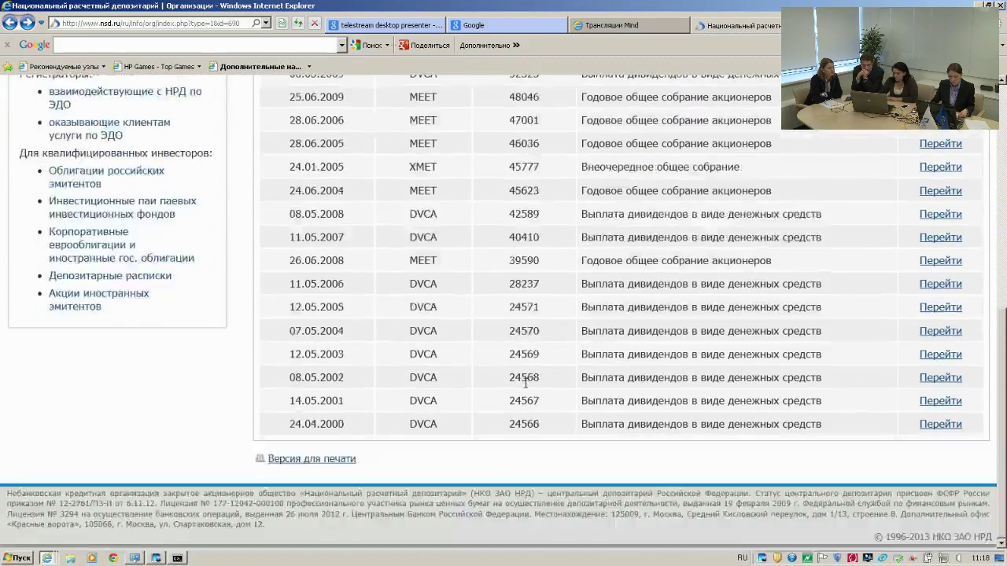
# - Open the details of the cash dividend payment planned for 12.11.2012 and examine the dividend amount and tax rates
pyautogui.scroll(3, 523, 390)
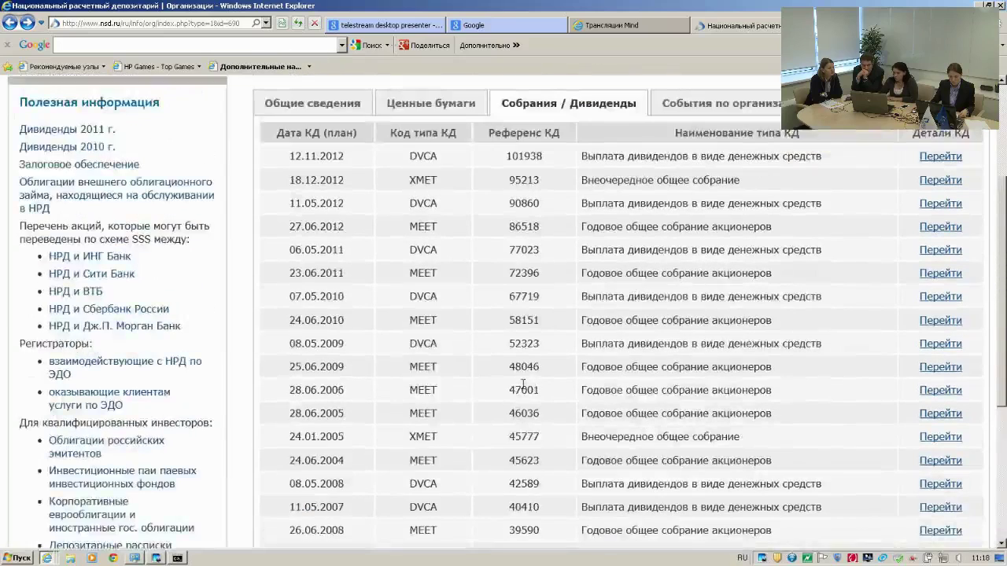
pyautogui.scroll(1, 385, 267)
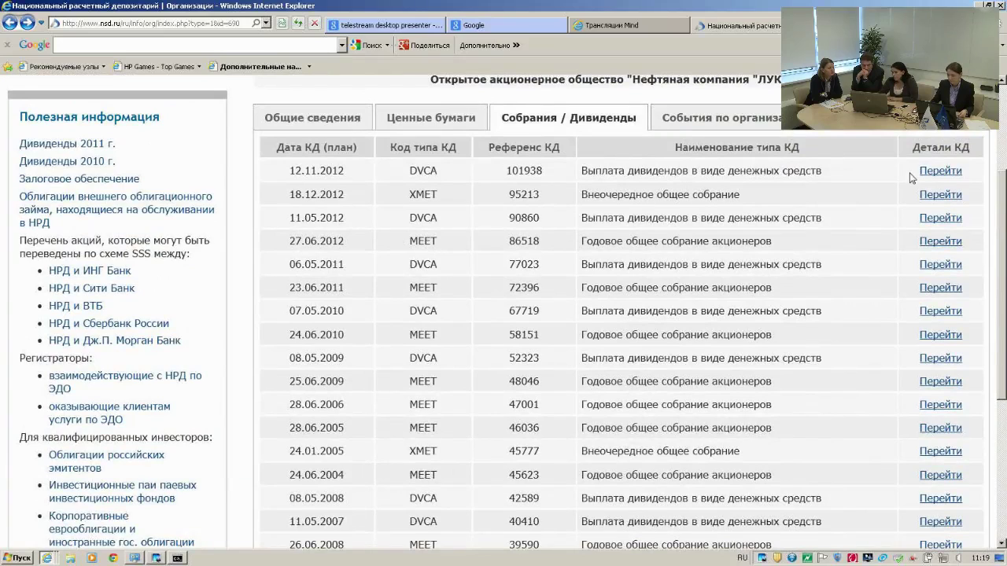
pyautogui.click(940, 170)
pyautogui.scroll(-4, 685, 292)
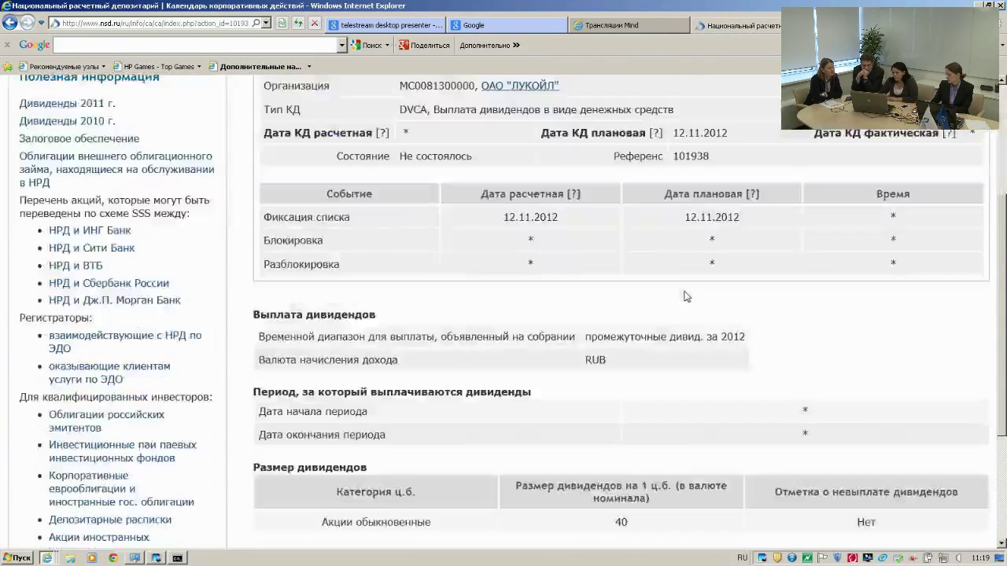
pyautogui.scroll(-3, 616, 405)
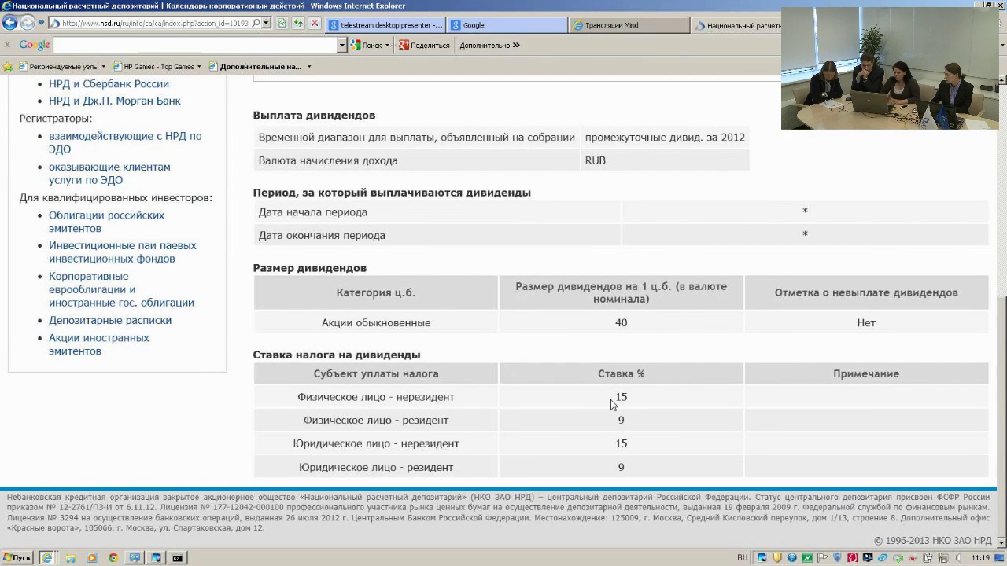
pyautogui.scroll(5, 613, 404)
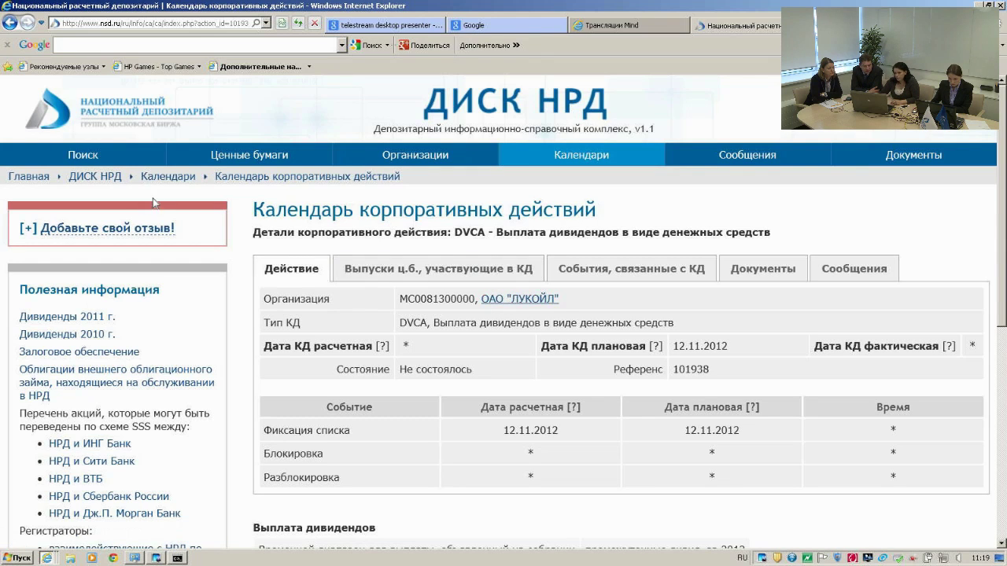
# - Return to the issuer profile of ОАО "ЛУКОЙЛ" and open the details of its reorganization event dated 29.05.1995
pyautogui.click(9, 23)
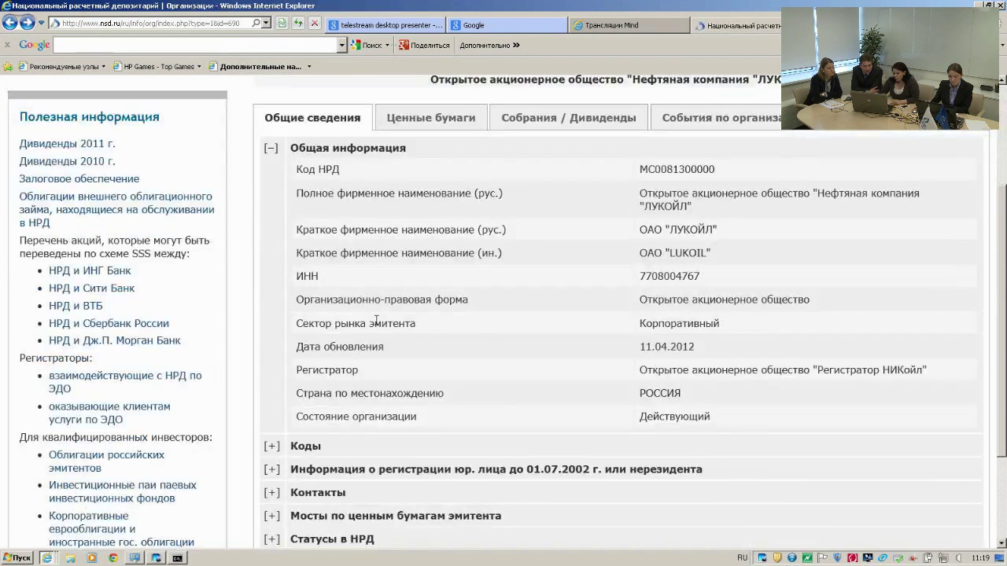
pyautogui.click(708, 191)
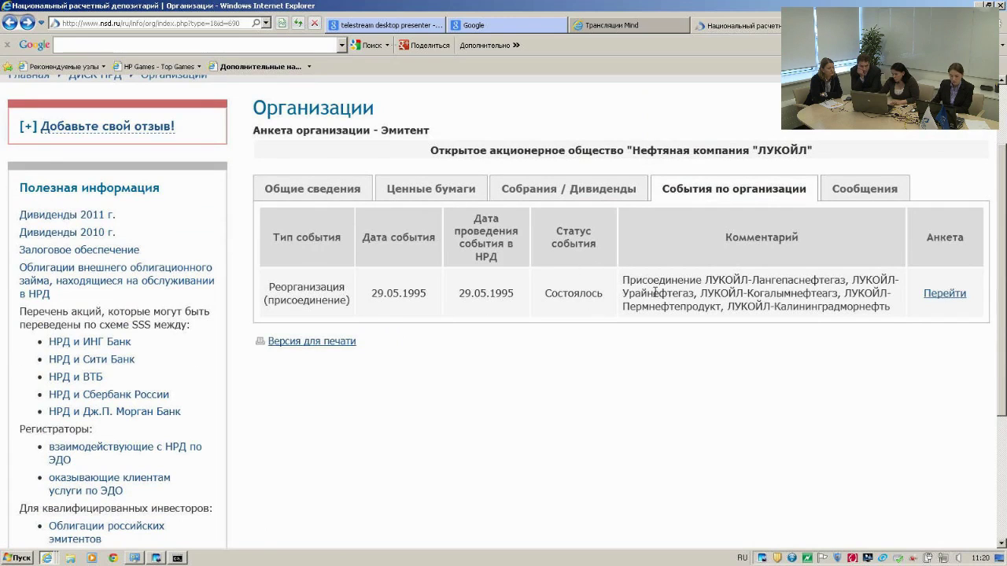
pyautogui.click(942, 293)
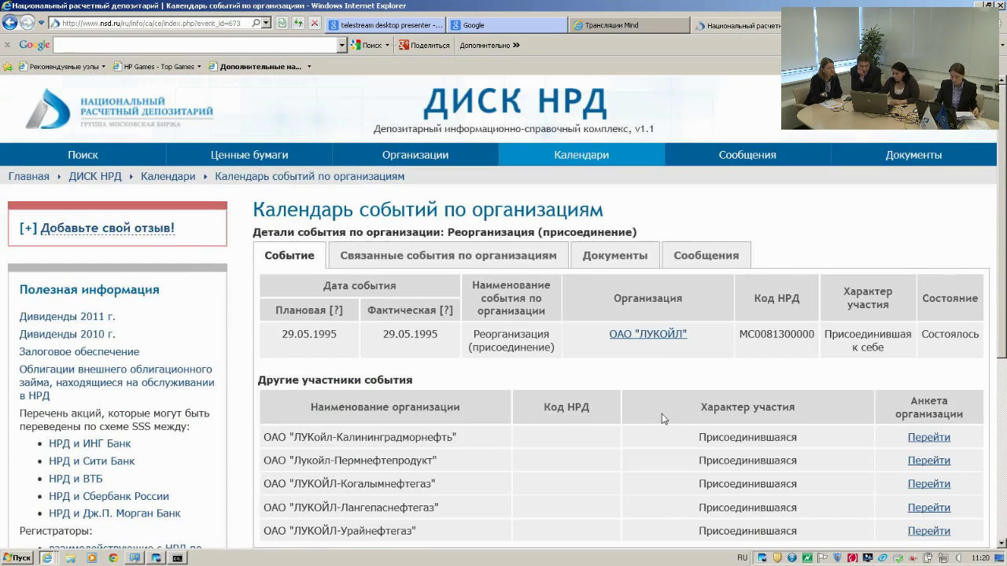
pyautogui.scroll(-3, 665, 436)
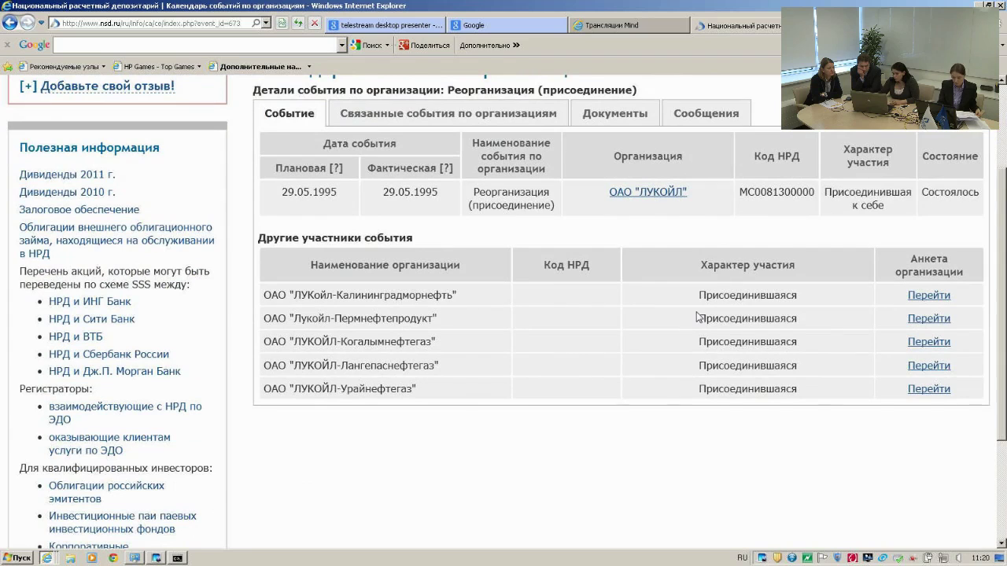
# - Open the profile of ОАО "ЛУКойл-Калининградморнефть" and look through its general information, securities and messages
pyautogui.click(936, 297)
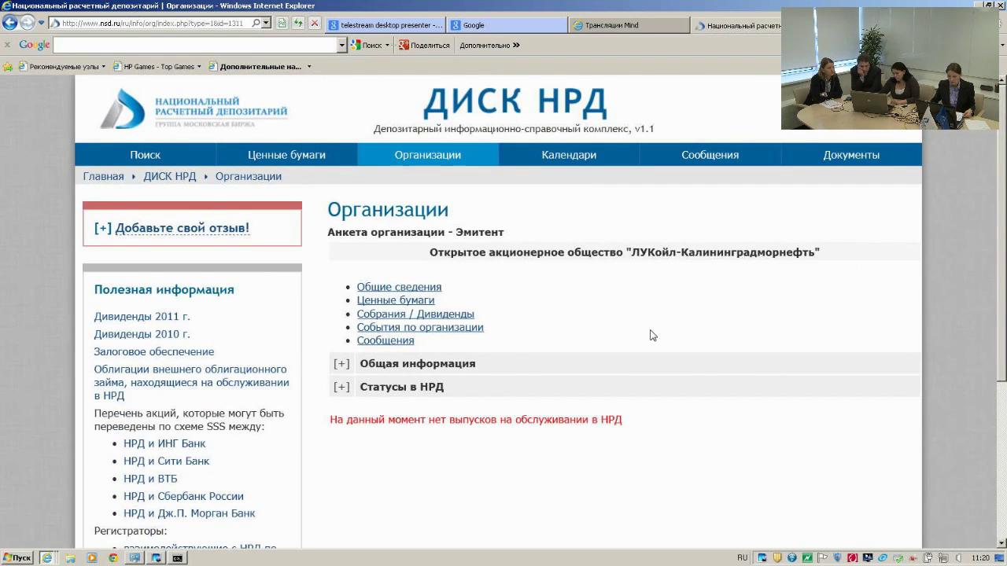
pyautogui.scroll(-2, 651, 336)
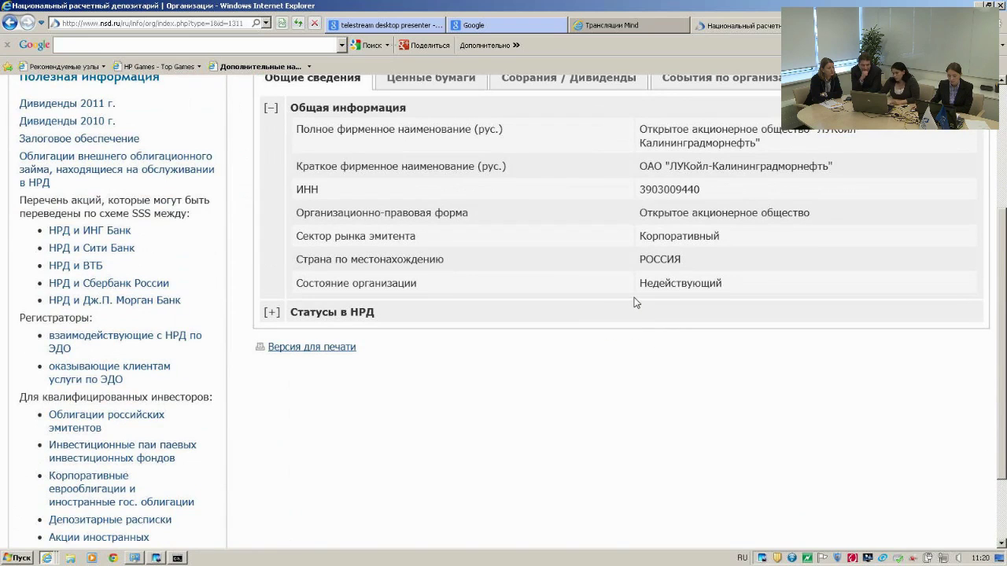
pyautogui.scroll(3, 629, 317)
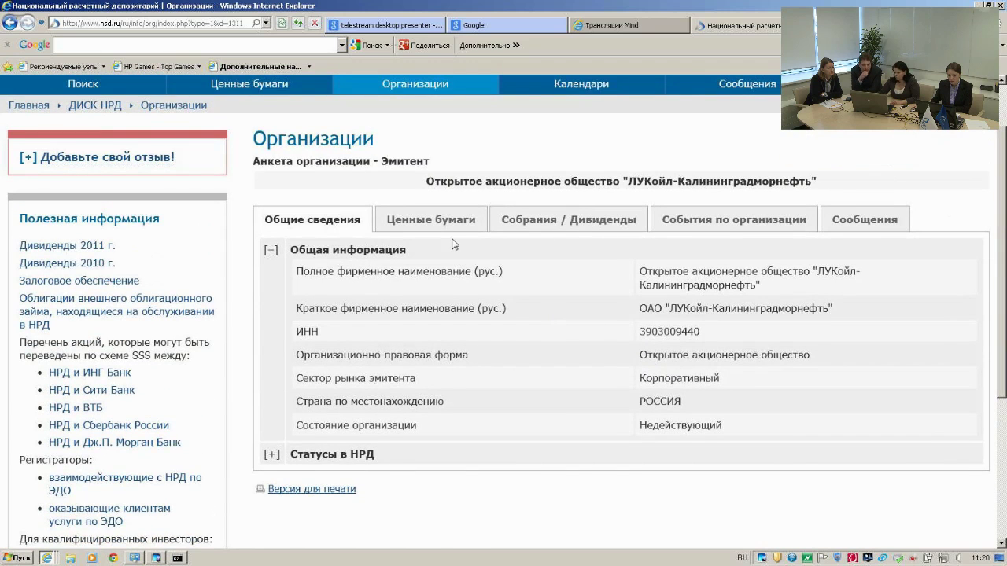
pyautogui.click(448, 224)
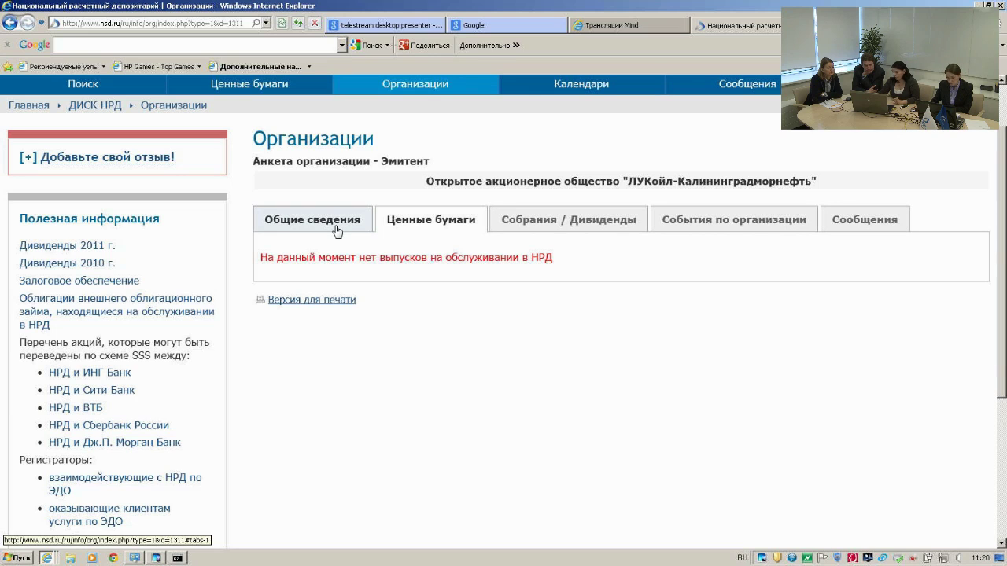
pyautogui.click(885, 224)
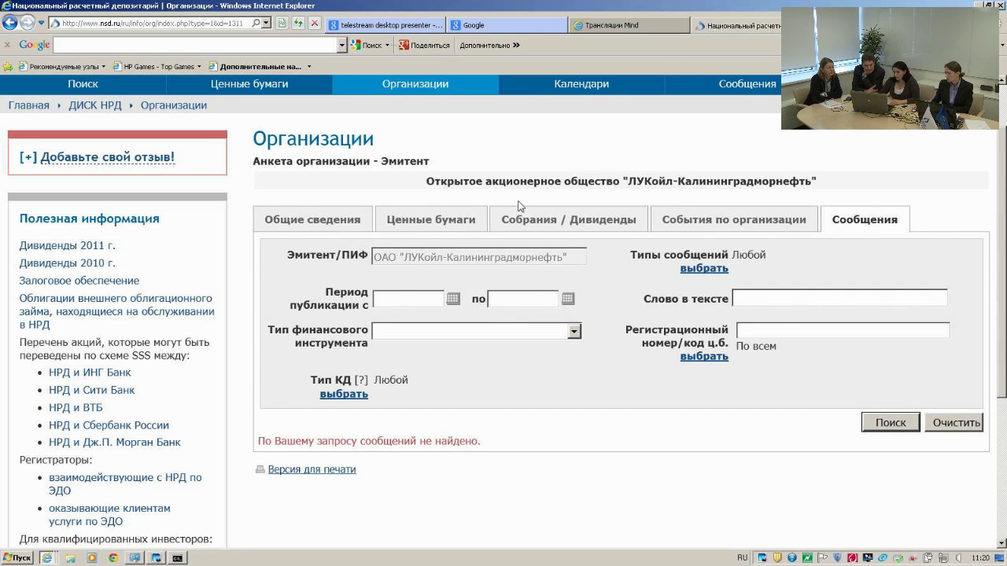
# - Open the corporate actions calendar from the calendars section and look through its search parameters and listed actions
pyautogui.click(586, 99)
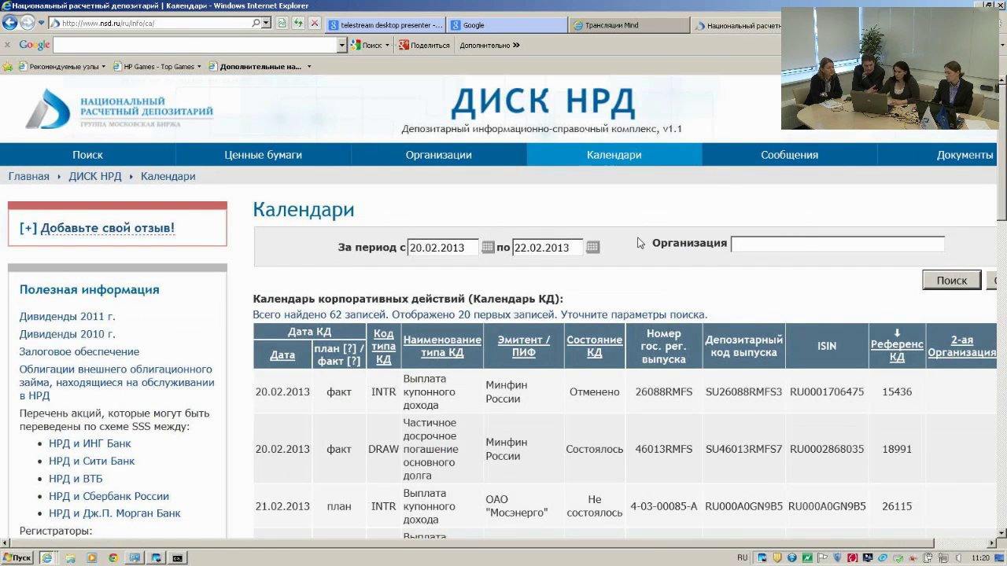
pyautogui.click(620, 179)
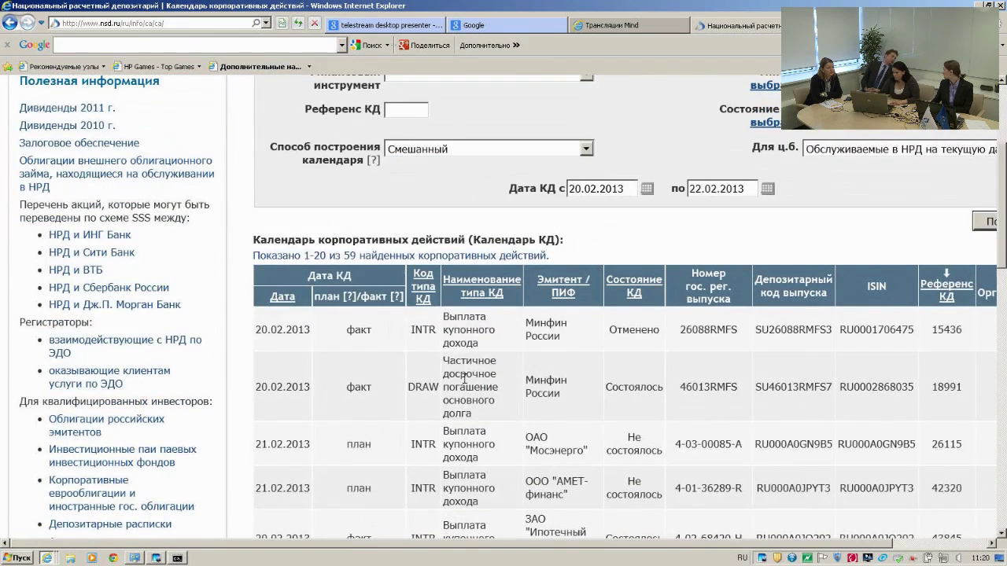
pyautogui.scroll(-3, 714, 374)
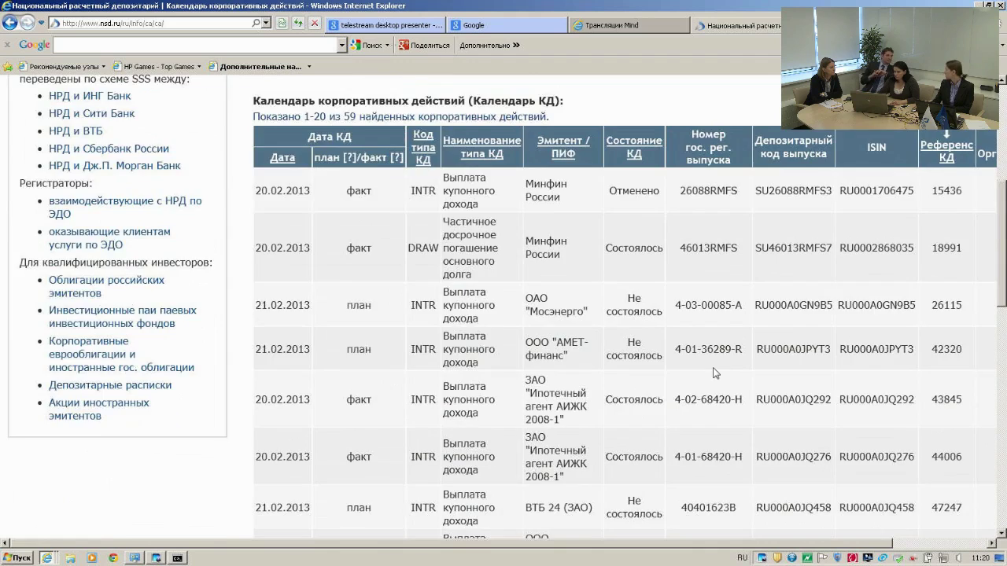
pyautogui.scroll(6, 714, 374)
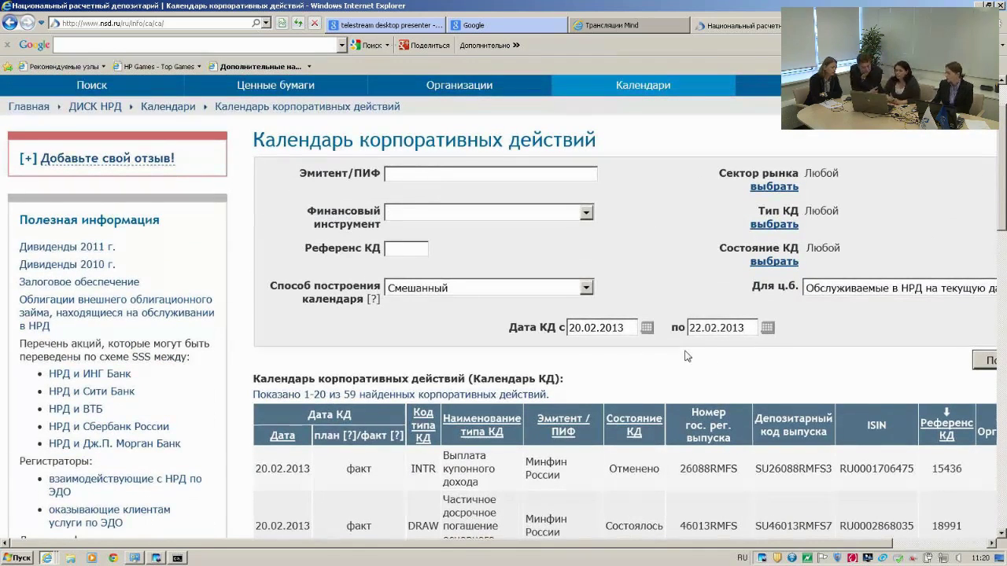
# - Go back through the organization profile to the details of the ОАО "ЛУКОЙЛ" reorganization event
pyautogui.click(11, 25)
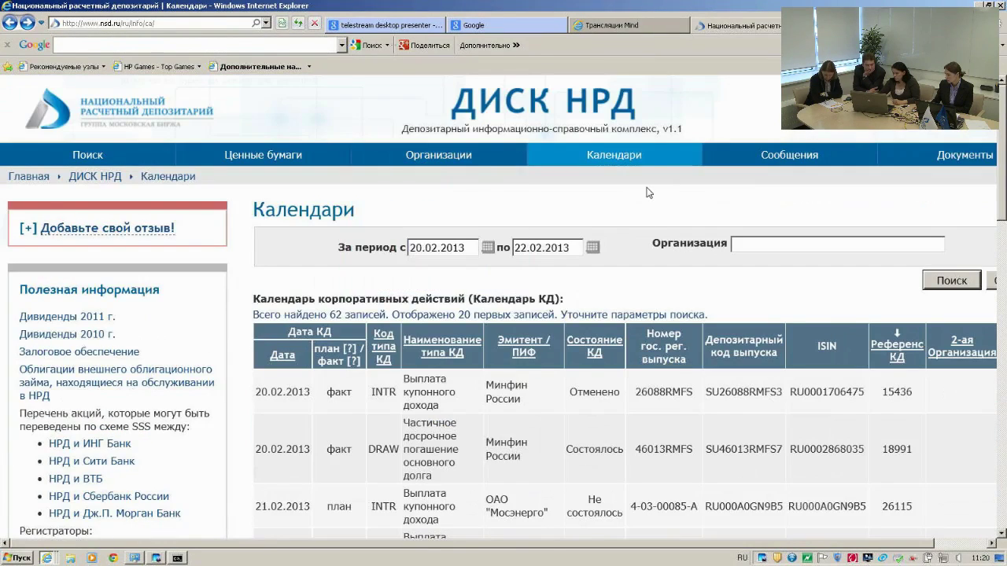
pyautogui.click(11, 24)
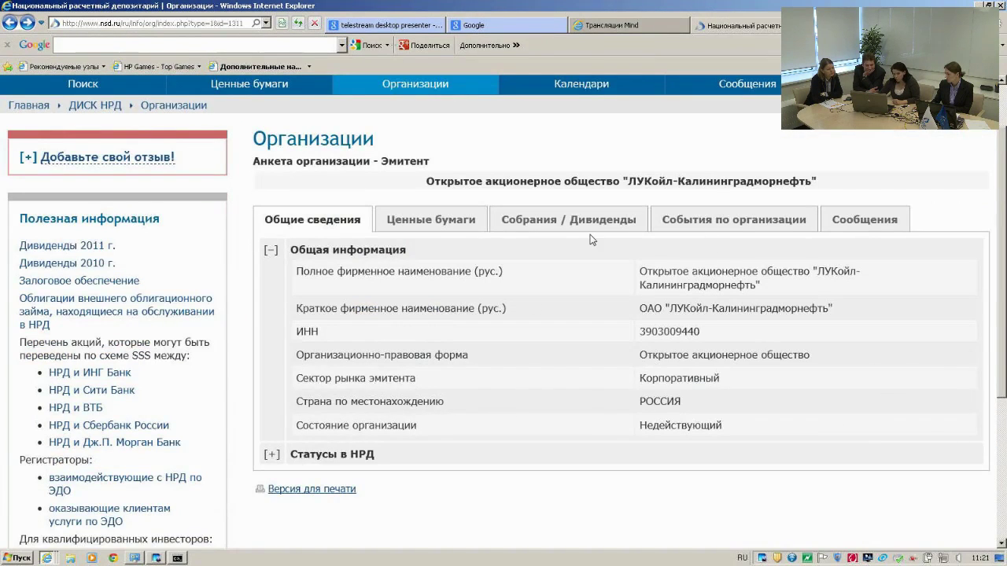
pyautogui.click(27, 21)
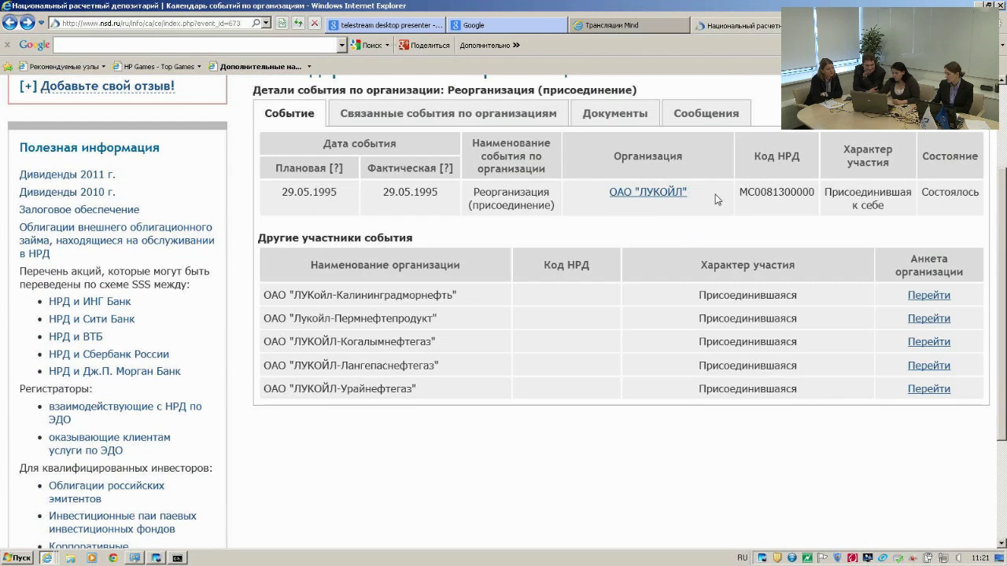
pyautogui.scroll(3, 700, 212)
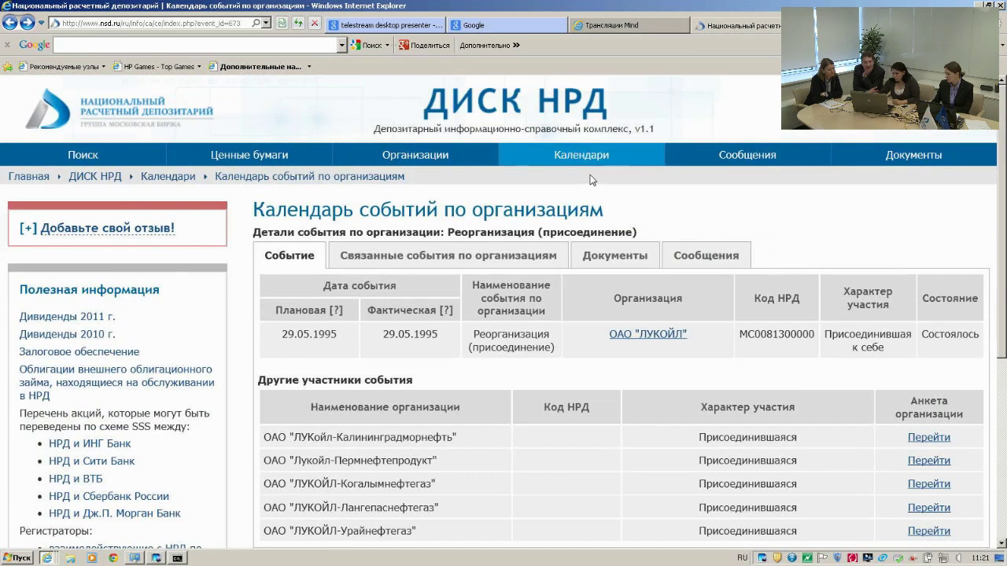
# - Look through the useful-information list of issuers that decided to pay dividends in 2011, and return to the reorganization event
pyautogui.moveTo(591, 167)
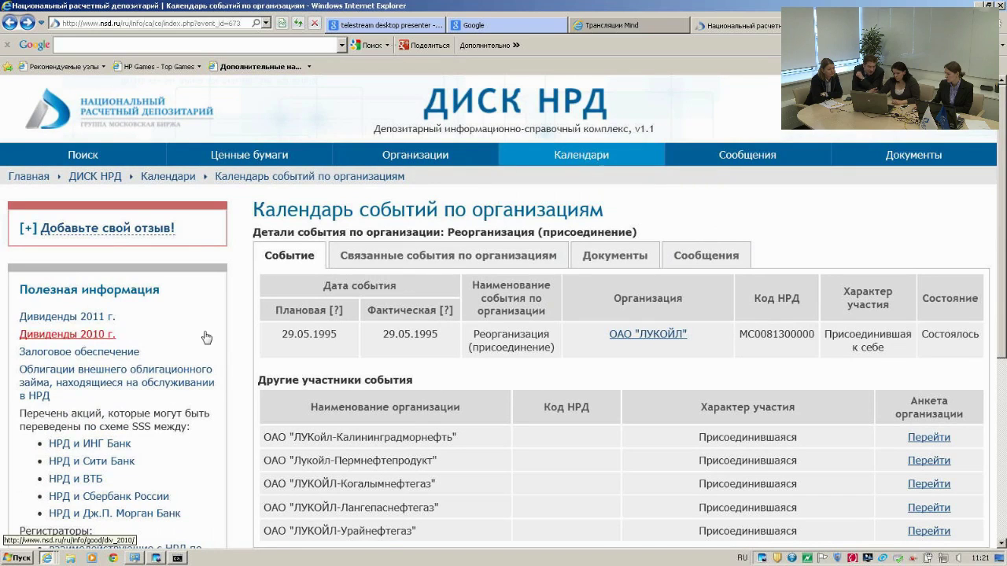
pyautogui.click(71, 318)
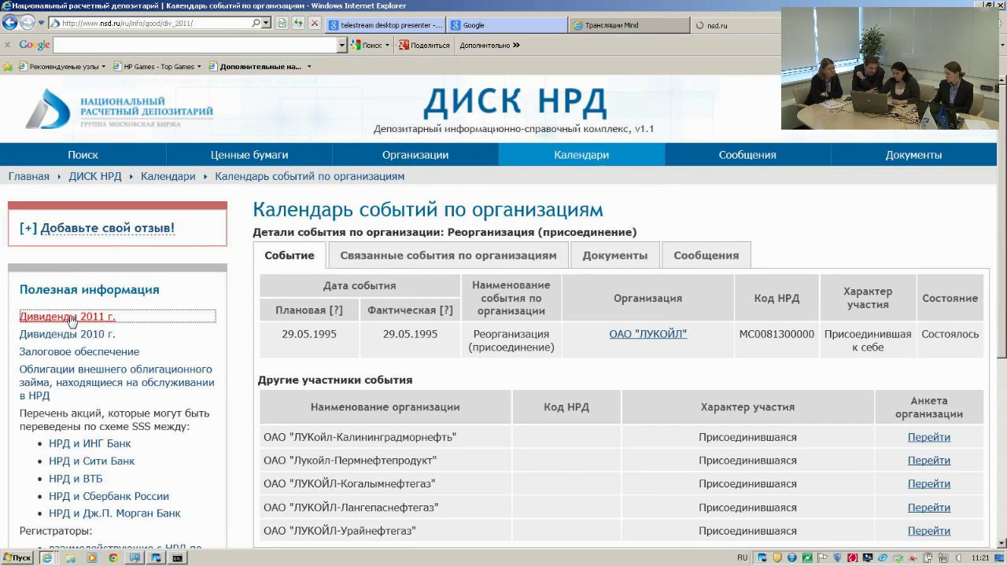
pyautogui.scroll(-5, 518, 329)
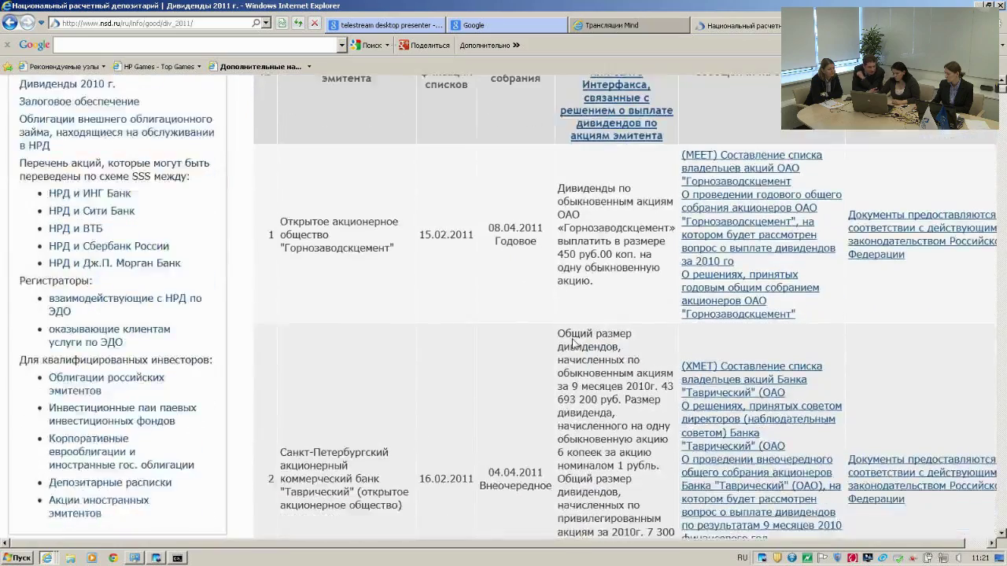
pyautogui.scroll(-1, 513, 367)
pyautogui.scroll(3, 513, 367)
pyautogui.scroll(-5, 513, 367)
pyautogui.scroll(-5, 513, 367)
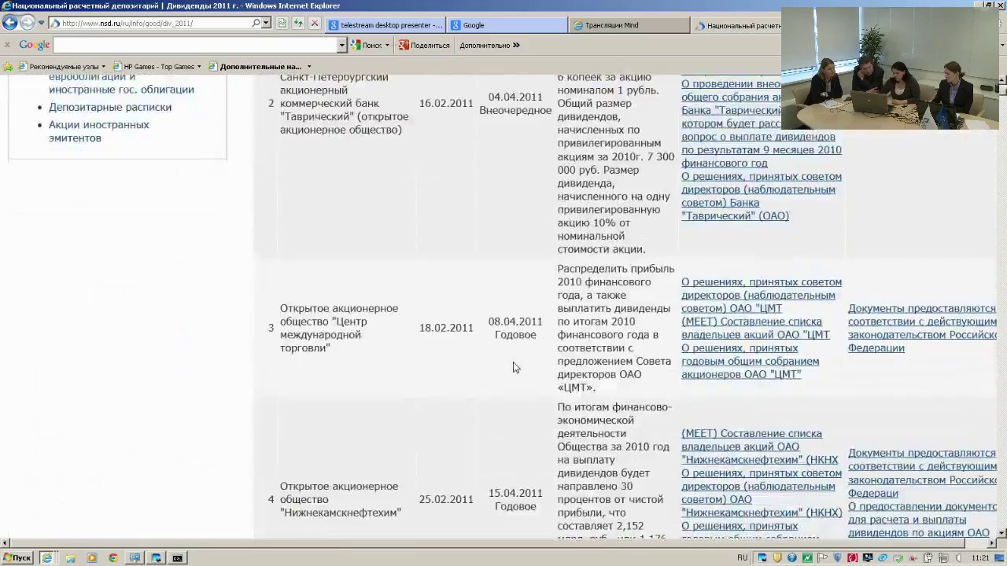
pyautogui.scroll(12, 513, 367)
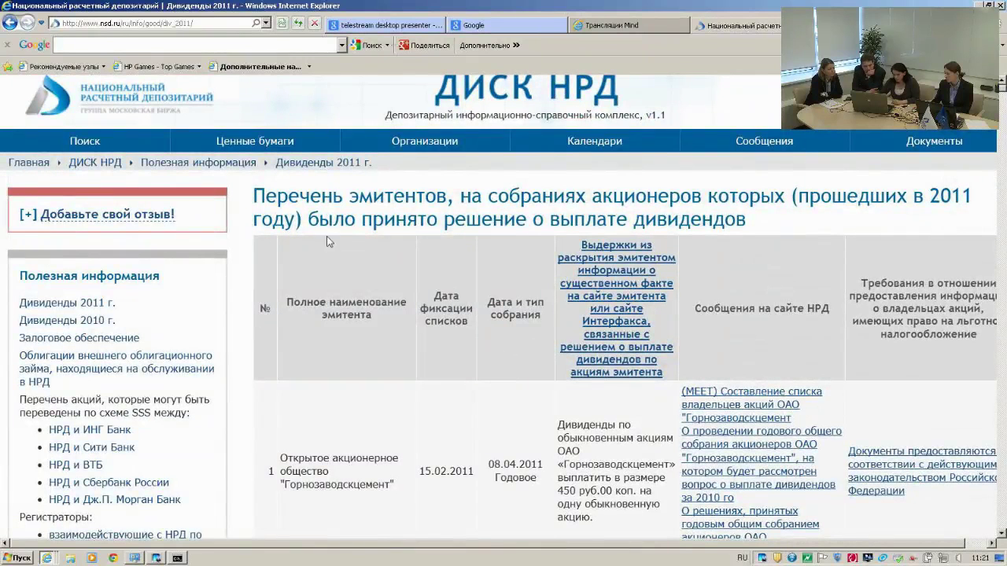
pyautogui.scroll(1, 236, 183)
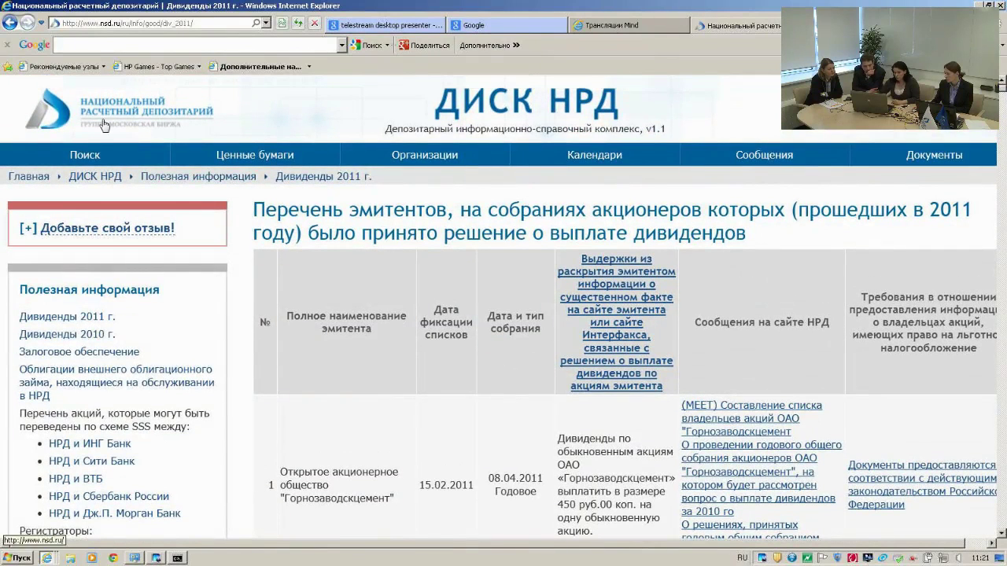
pyautogui.click(10, 23)
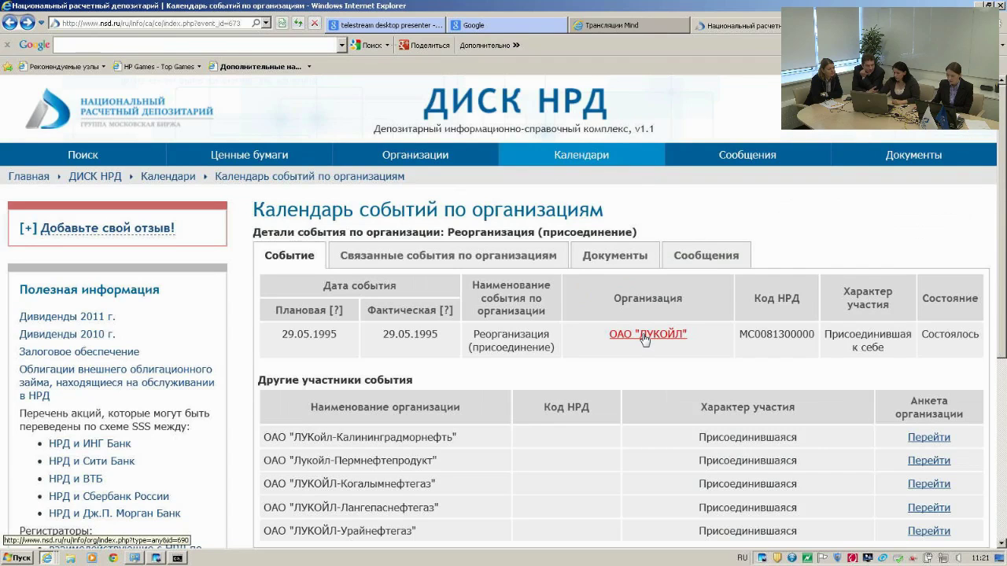
# - View the ОАО "ЛУКОЙЛ" organization profile linked from the event's details, and return to the event
pyautogui.click(645, 336)
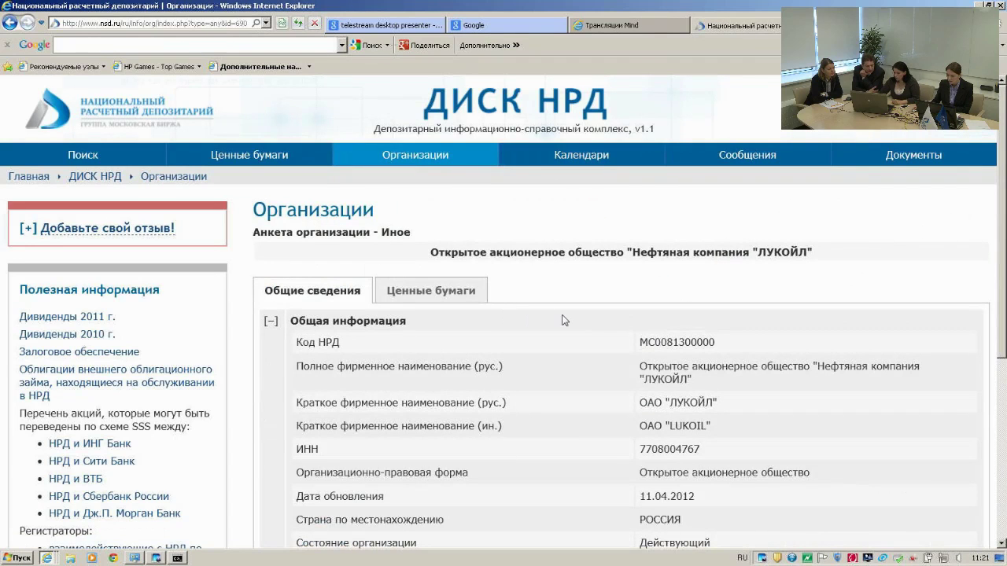
pyautogui.scroll(-3, 562, 320)
pyautogui.scroll(3, 562, 321)
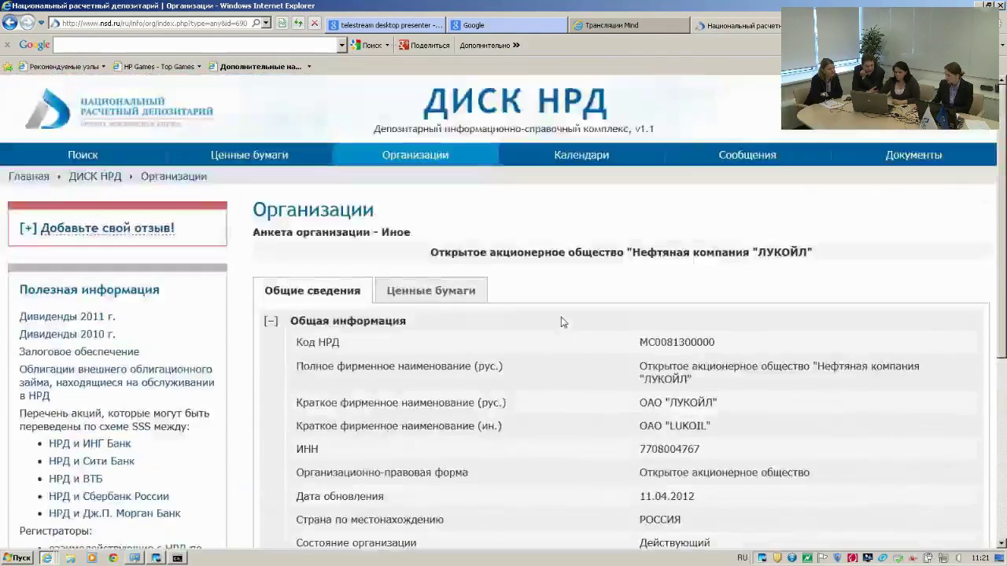
pyautogui.click(10, 23)
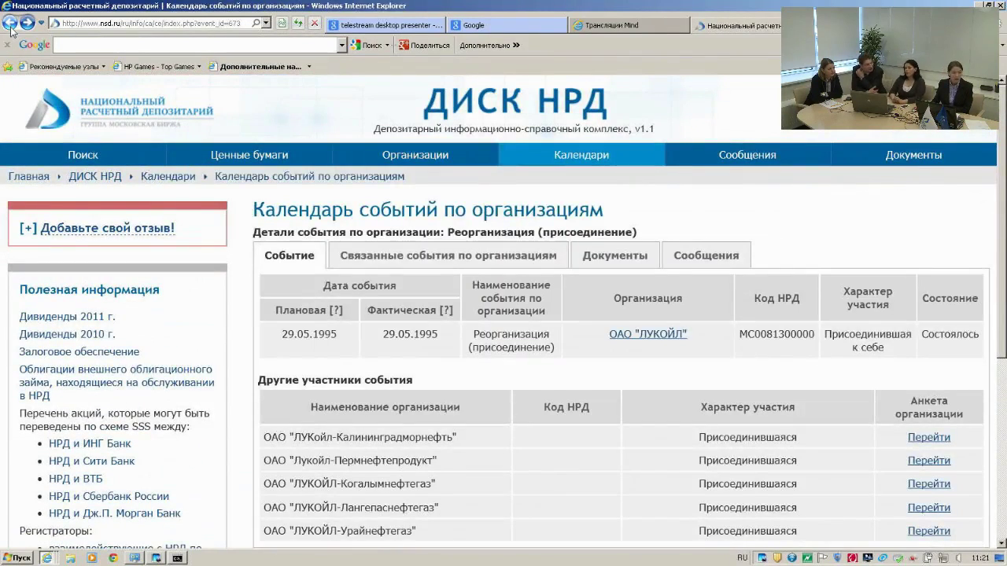